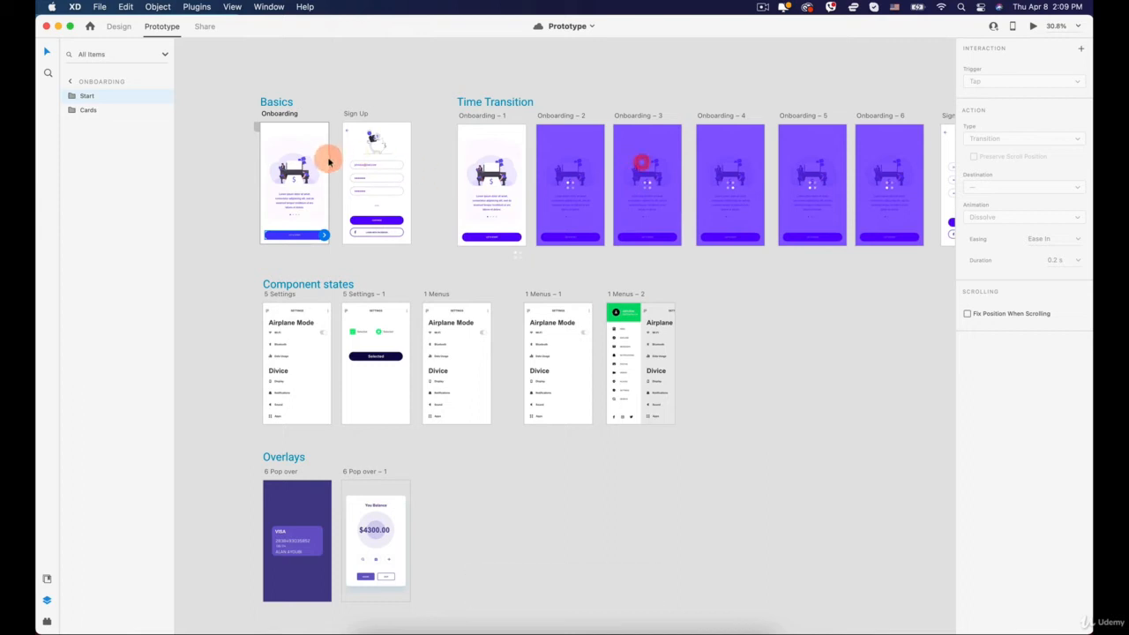
Look over the artboard groups from Basics and Time Transition to Scrolls and Drags, ending at the Basics artboards
{"action": "left_click_drag", "start_coordinate": [767, 177], "coordinate": [779, 115]}
{"action": "left_click_drag", "start_coordinate": [325, 381], "coordinate": [345, 258]}
{"action": "left_click_drag", "start_coordinate": [361, 498], "coordinate": [342, 226]}
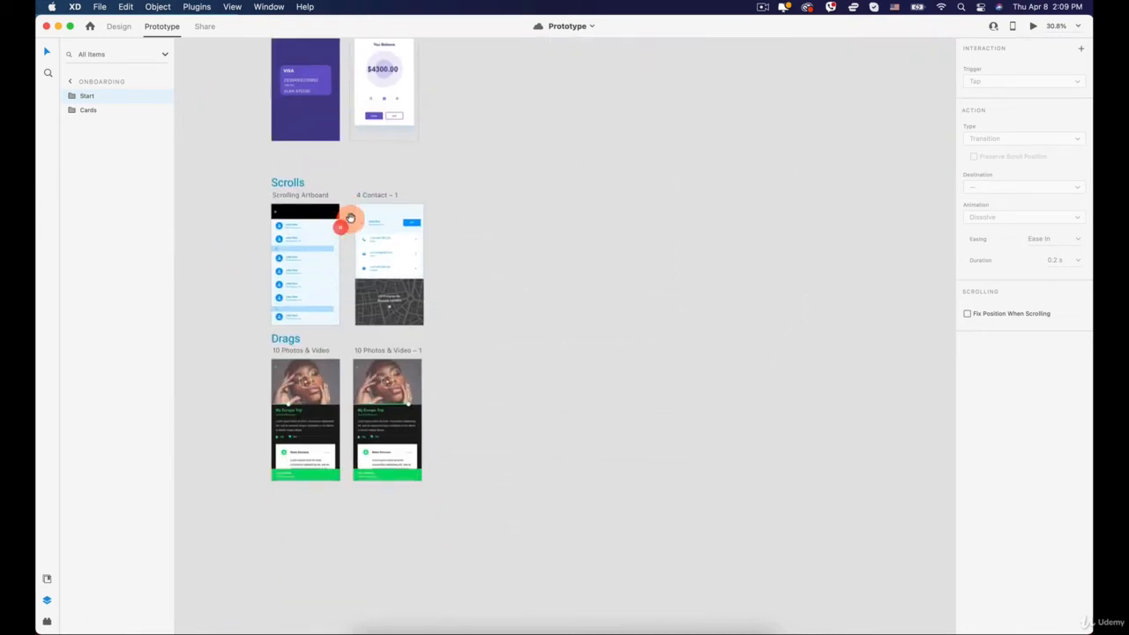
{"action": "mouse_move", "coordinate": [388, 400]}
{"action": "left_mouse_down"}
{"action": "mouse_move", "coordinate": [386, 353]}
{"action": "mouse_move", "coordinate": [398, 407]}
{"action": "left_mouse_up"}
{"action": "left_click_drag", "start_coordinate": [379, 256], "coordinate": [376, 414]}
{"action": "left_click_drag", "start_coordinate": [340, 251], "coordinate": [350, 388]}
{"action": "left_click_drag", "start_coordinate": [427, 132], "coordinate": [340, 362]}
{"action": "left_click_drag", "start_coordinate": [411, 287], "coordinate": [486, 191]}
{"action": "left_click_drag", "start_coordinate": [474, 415], "coordinate": [450, 196]}
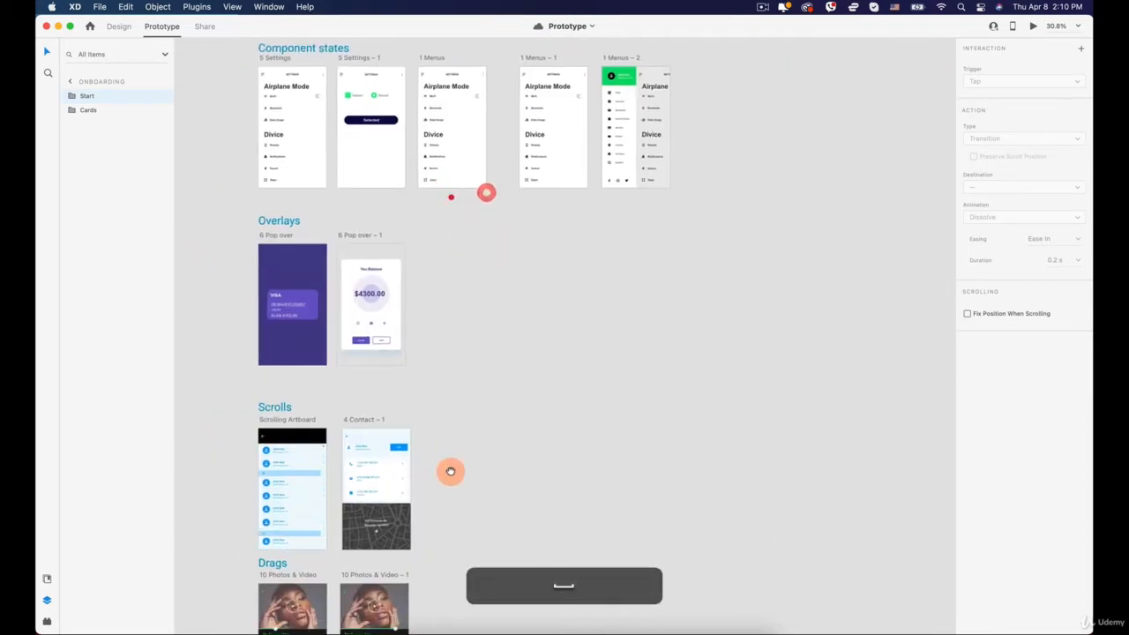
{"action": "left_click_drag", "start_coordinate": [451, 497], "coordinate": [464, 371]}
{"action": "left_click_drag", "start_coordinate": [472, 206], "coordinate": [481, 552]}
{"action": "left_click_drag", "start_coordinate": [466, 314], "coordinate": [479, 485]}
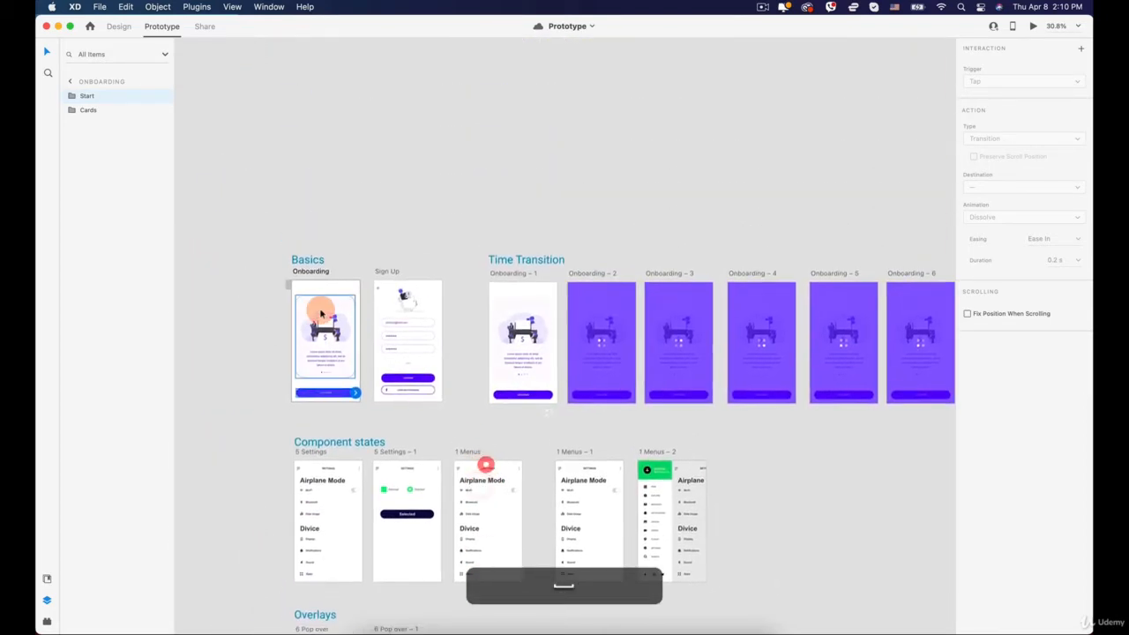
{"action": "scroll", "coordinate": [320, 308], "scroll_direction": "up", "scroll_amount": 5}
{"action": "left_click", "coordinate": [304, 213]}
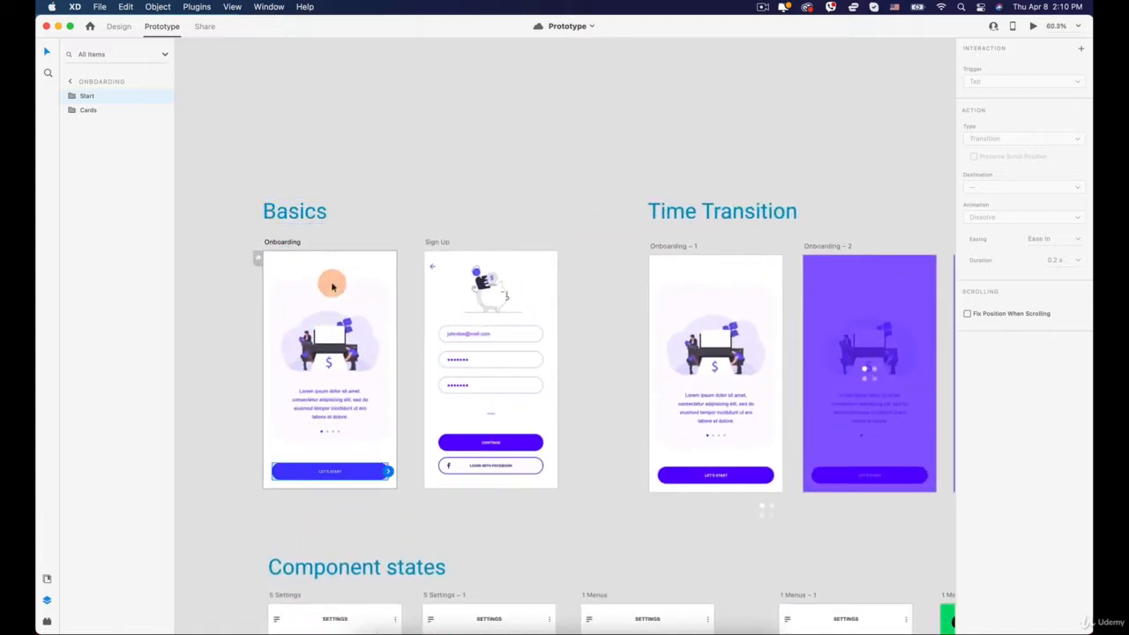
{"action": "left_click_drag", "start_coordinate": [340, 324], "coordinate": [342, 248]}
Switch to Design mode and inspect the Onboarding and Sign Up artboards in the Basics group
{"action": "left_click", "coordinate": [122, 29]}
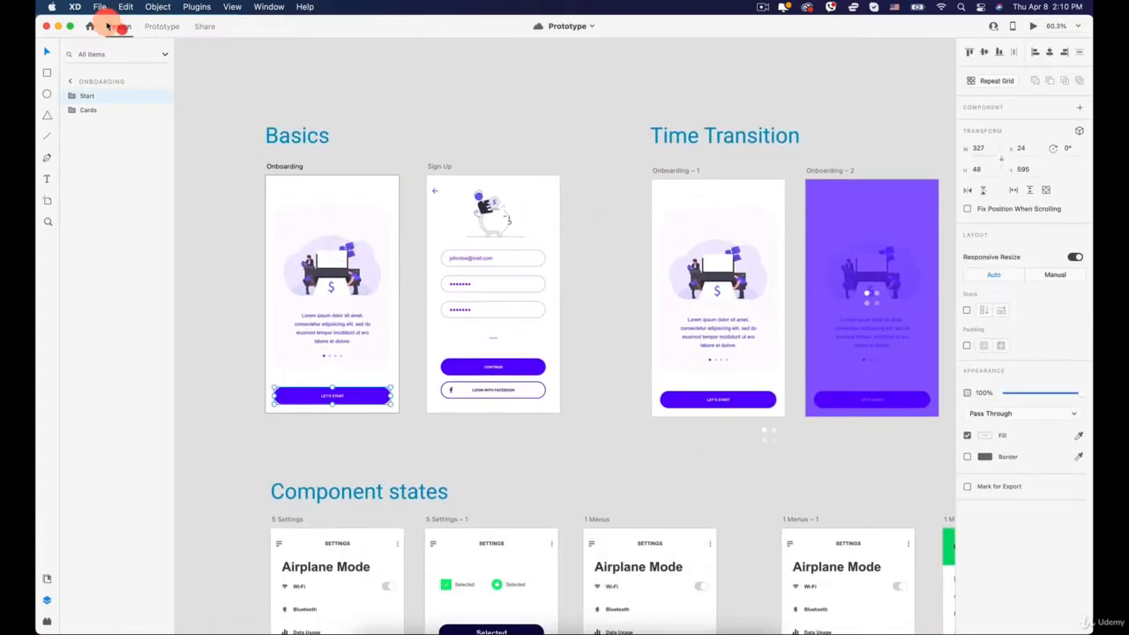
{"action": "left_click", "coordinate": [470, 212]}
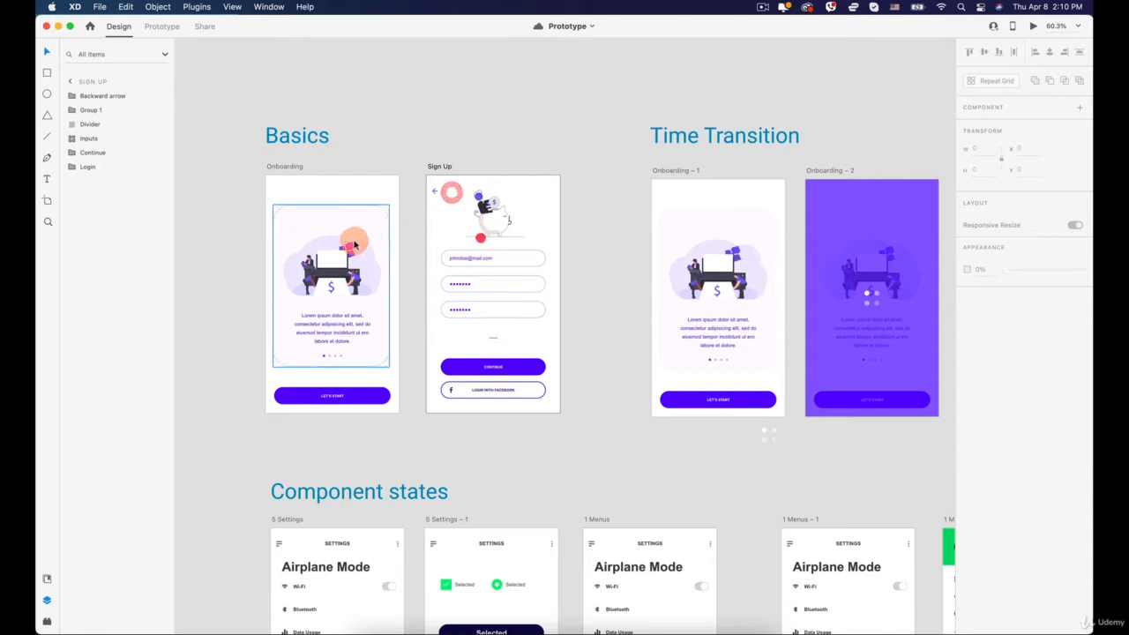
{"action": "left_click", "coordinate": [357, 239]}
{"action": "left_click", "coordinate": [472, 253]}
{"action": "left_click", "coordinate": [653, 232]}
{"action": "left_click", "coordinate": [697, 228]}
{"action": "left_click", "coordinate": [446, 208]}
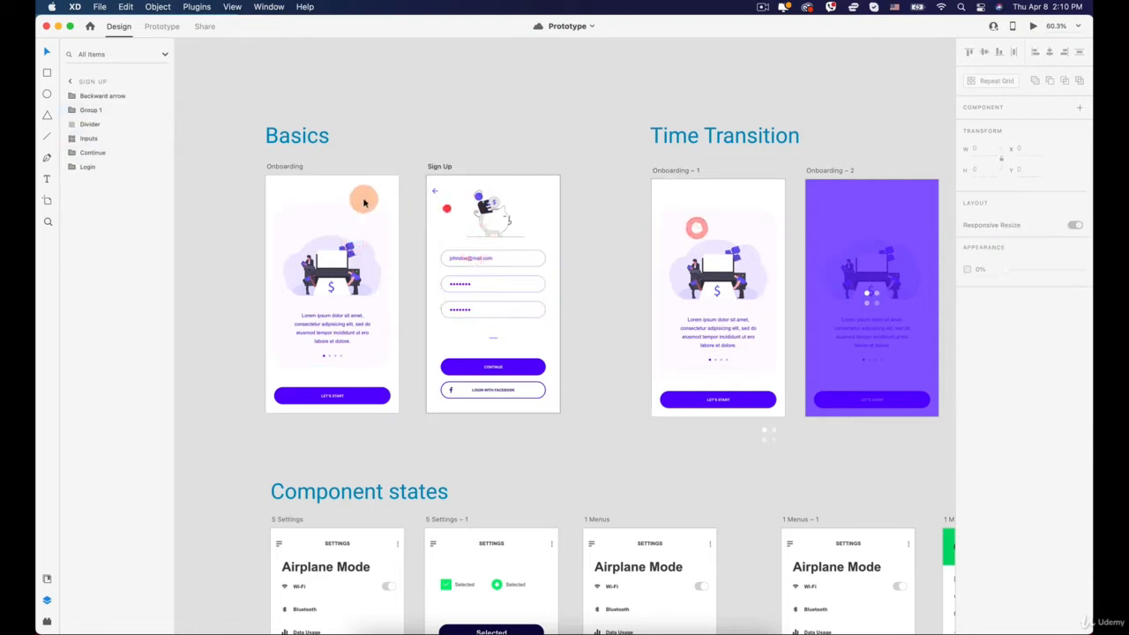
{"action": "left_click", "coordinate": [321, 182]}
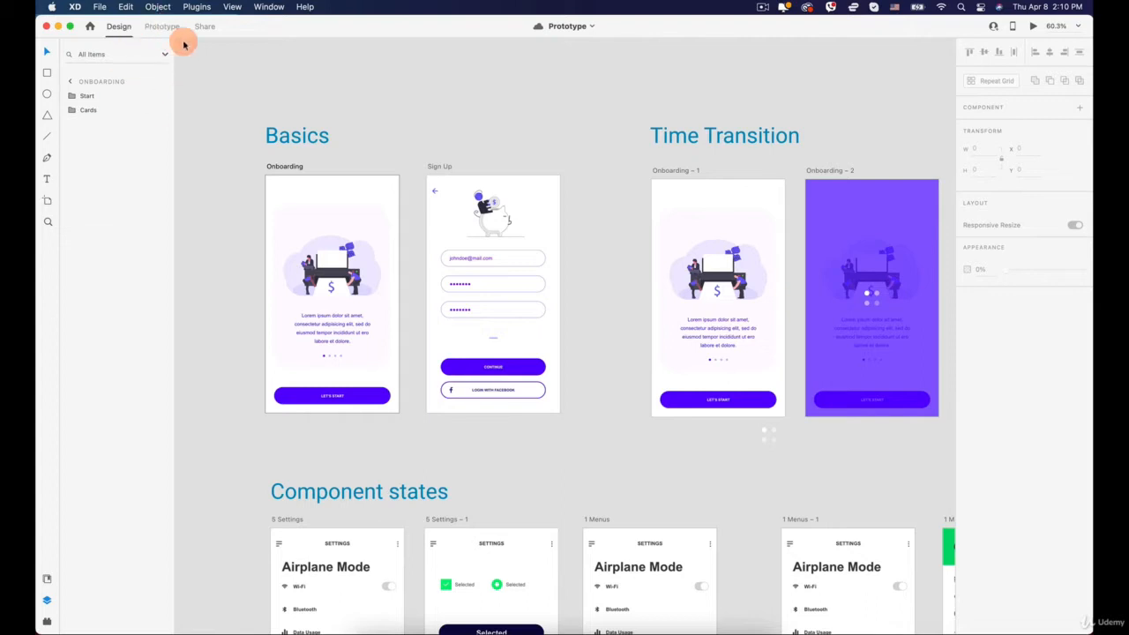
Return to Prototype mode and link the LET'S START button on the Onboarding artboard to the Sign Up artboard
{"action": "left_click", "coordinate": [161, 25]}
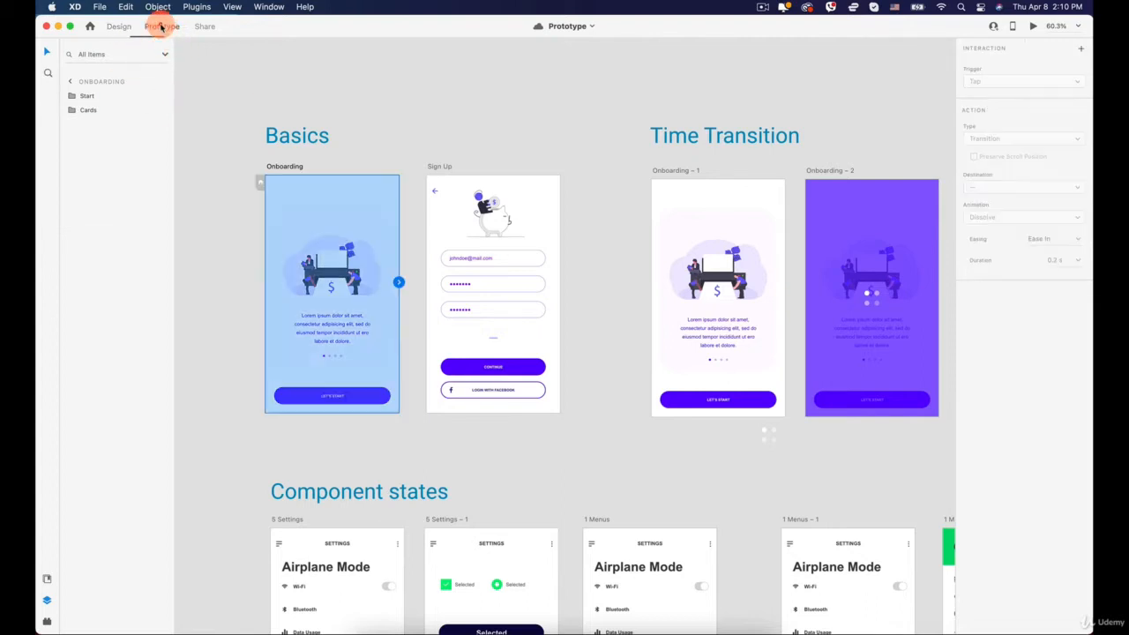
{"action": "left_click", "coordinate": [358, 127]}
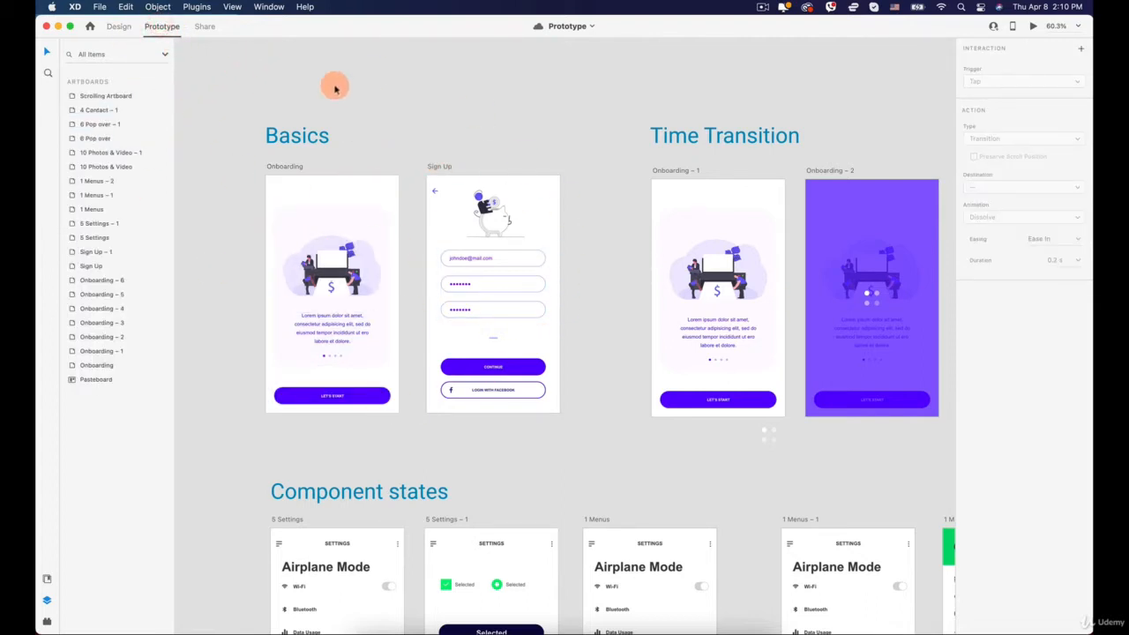
{"action": "scroll", "coordinate": [297, 329], "scroll_direction": "up", "scroll_amount": 5}
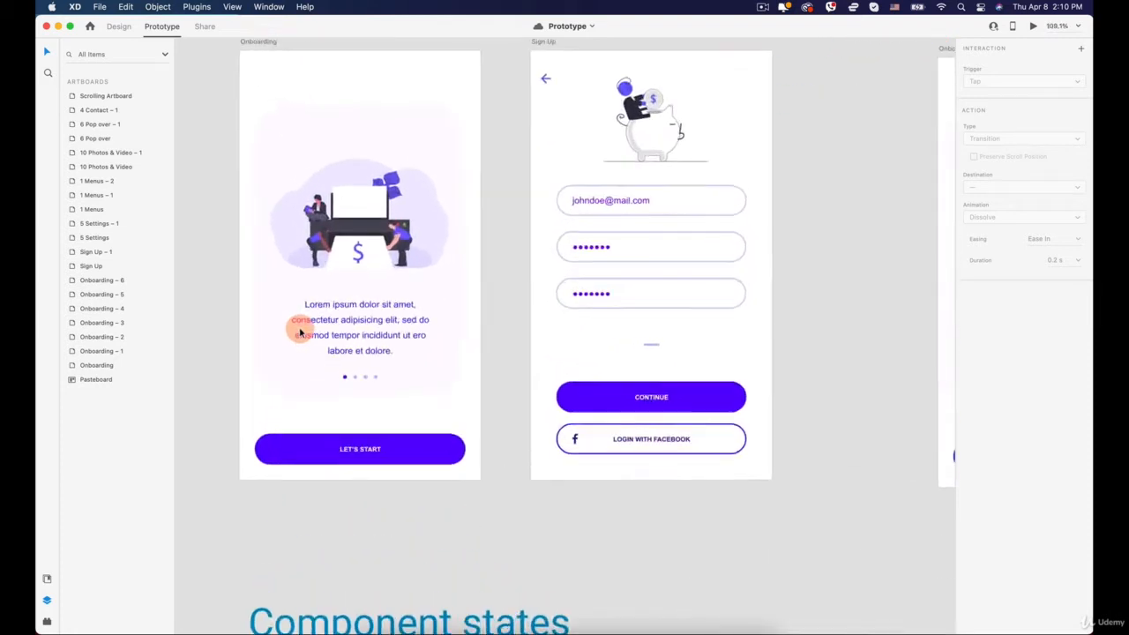
{"action": "scroll", "coordinate": [318, 217], "scroll_direction": "up", "scroll_amount": 2}
{"action": "left_click", "coordinate": [347, 484]}
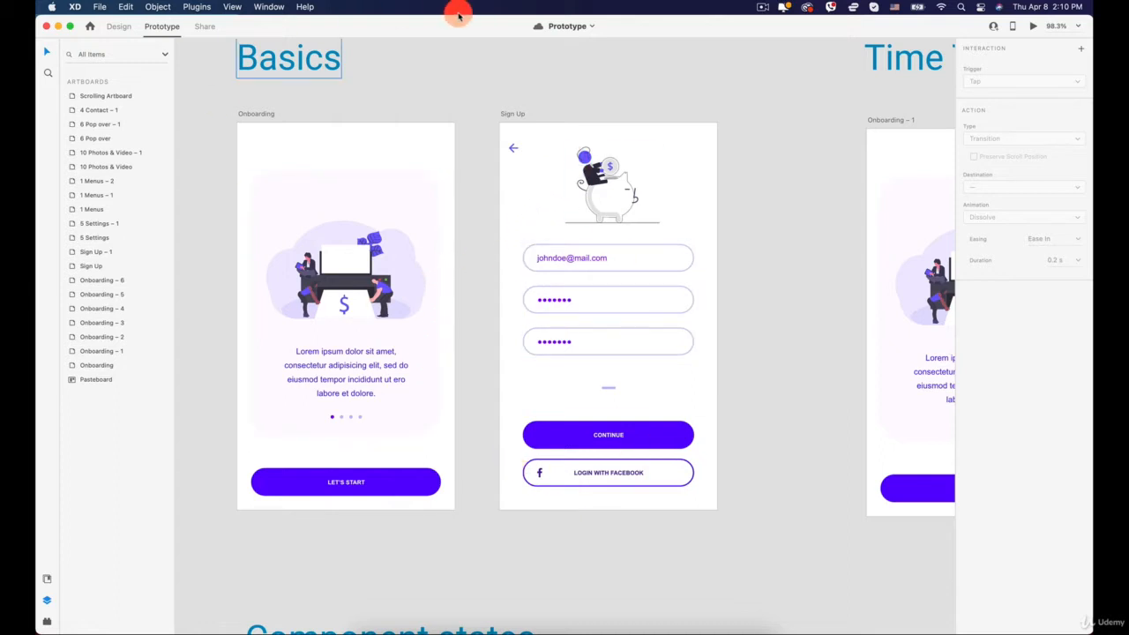
{"action": "left_click", "coordinate": [353, 476]}
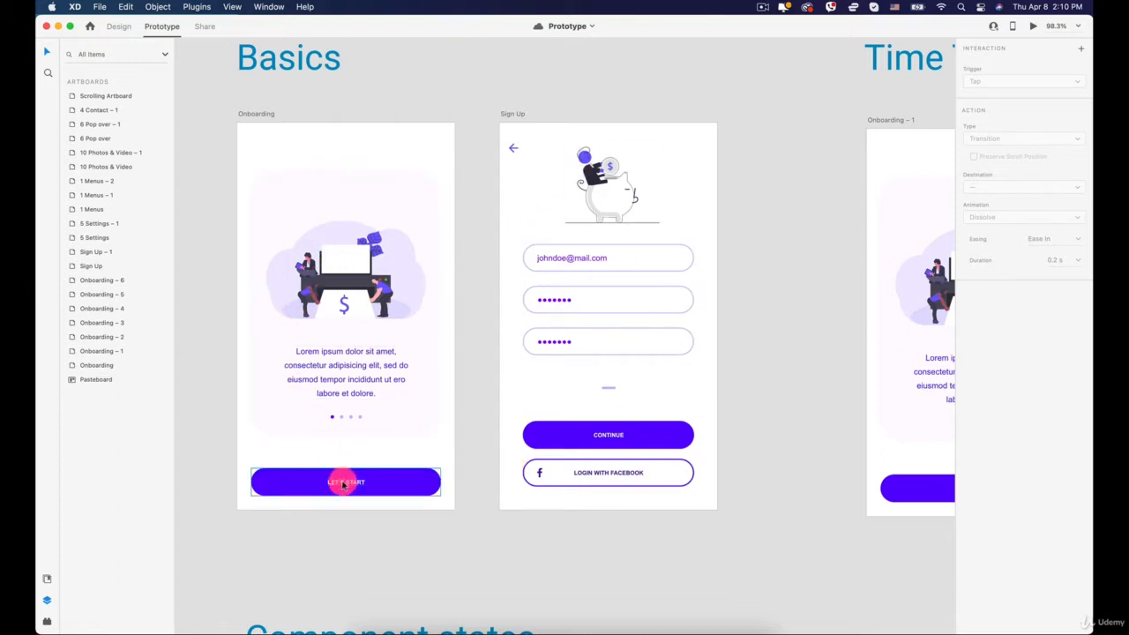
{"action": "left_click", "coordinate": [441, 484]}
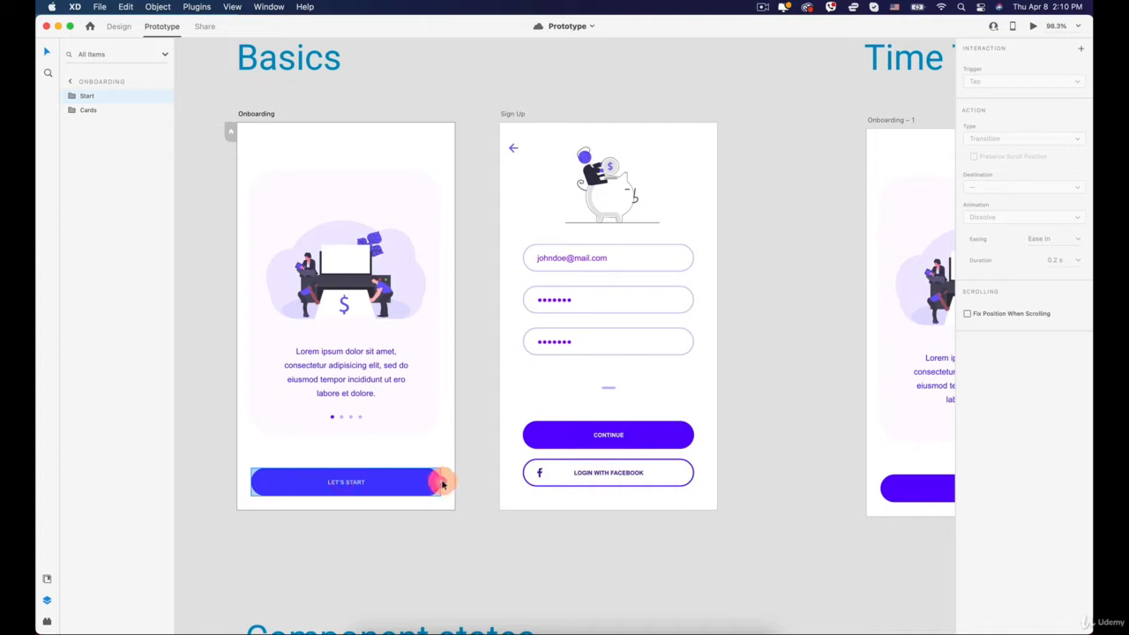
{"action": "left_click_drag", "start_coordinate": [446, 487], "coordinate": [497, 261]}
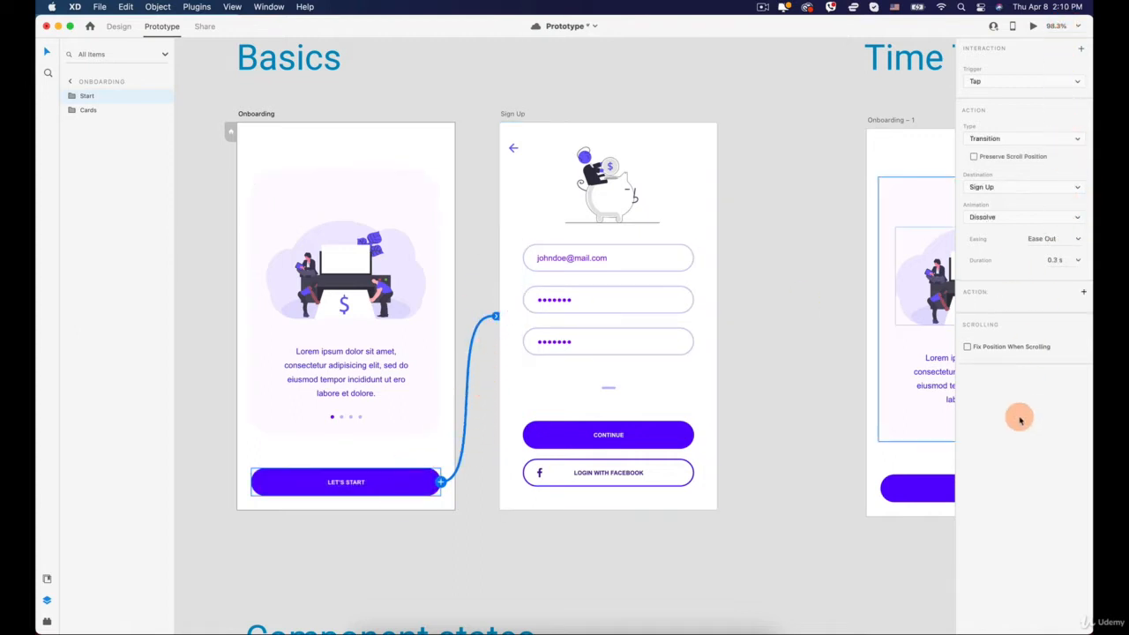
Set the LET'S START link's trigger to Tap and its action type to Transition
{"action": "left_click", "coordinate": [974, 80]}
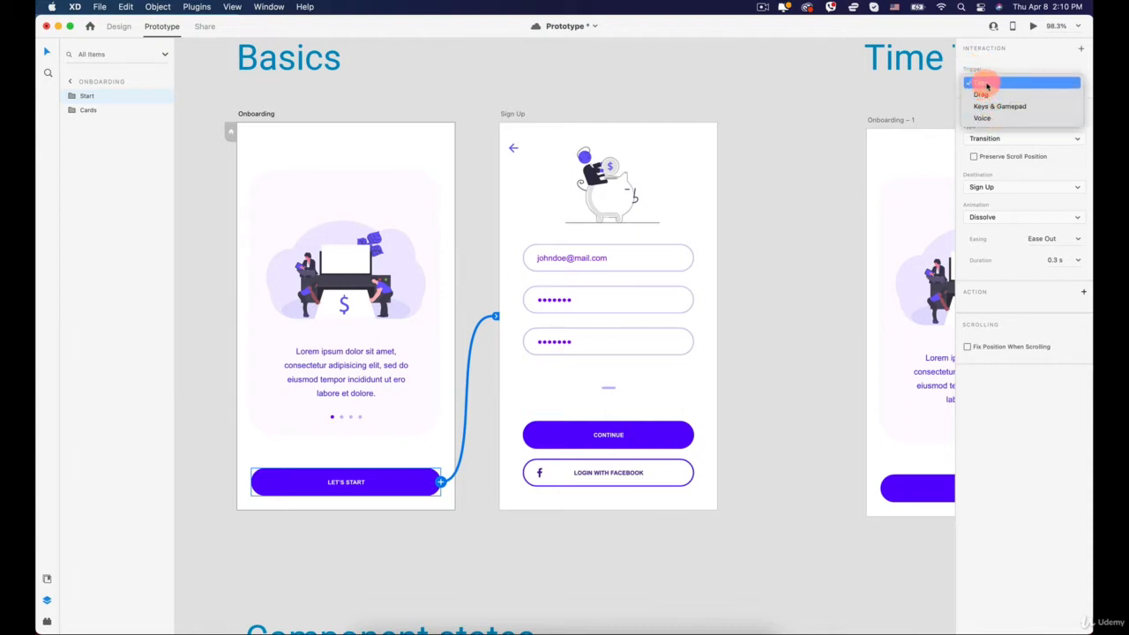
{"action": "left_click", "coordinate": [986, 84]}
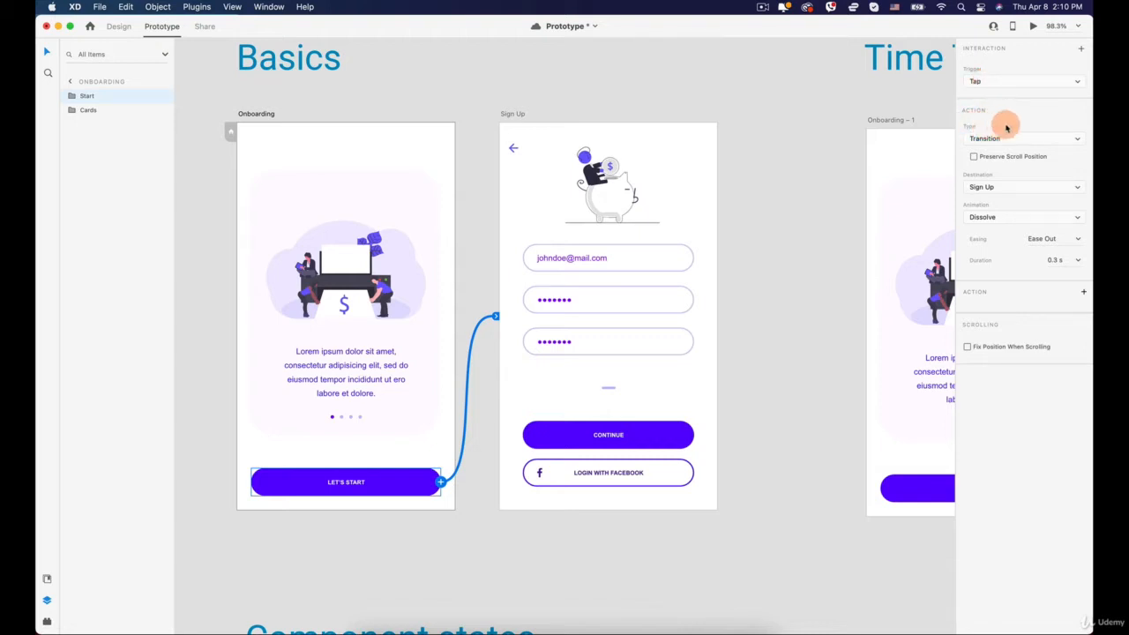
{"action": "left_click", "coordinate": [991, 145]}
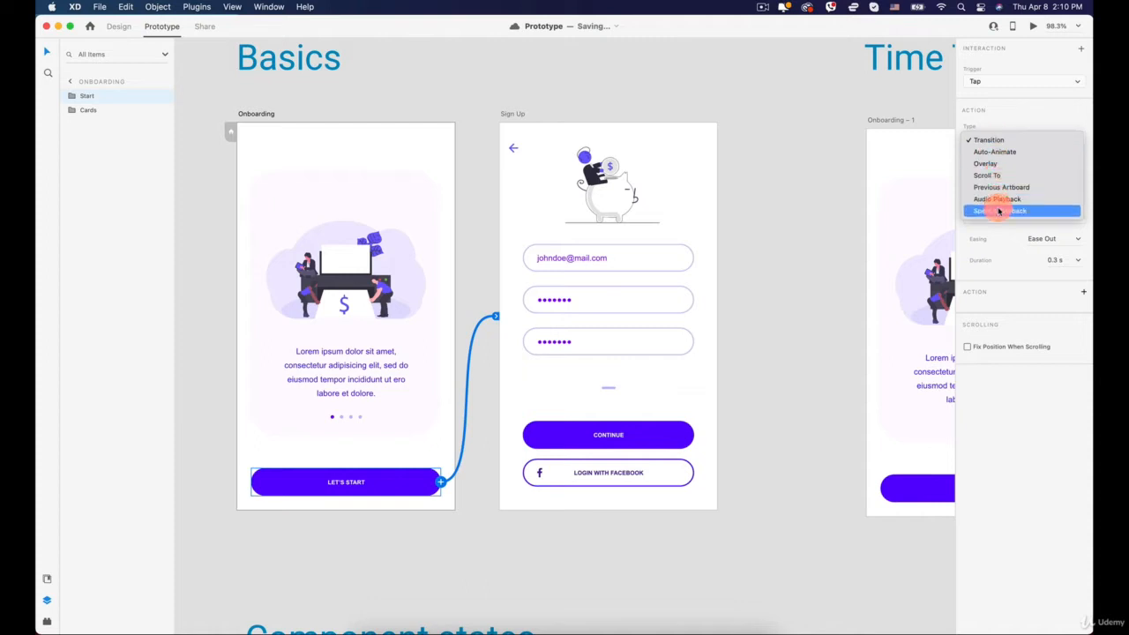
{"action": "left_click", "coordinate": [991, 138]}
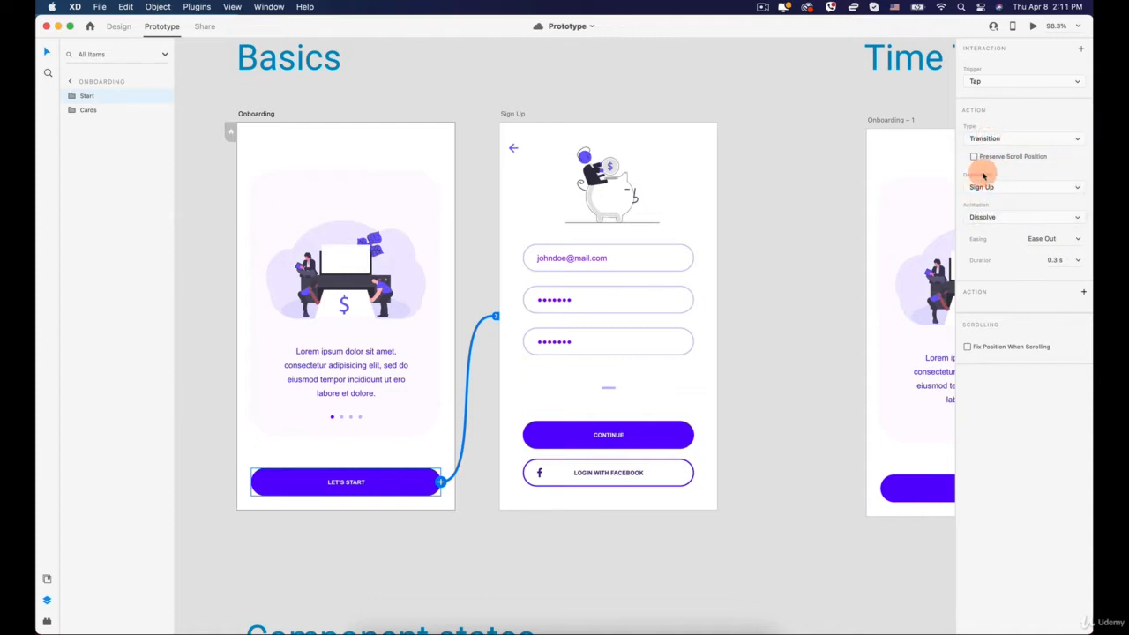
Set the link's destination to Sign Up and its animation to Dissolve
{"action": "left_click", "coordinate": [1000, 196]}
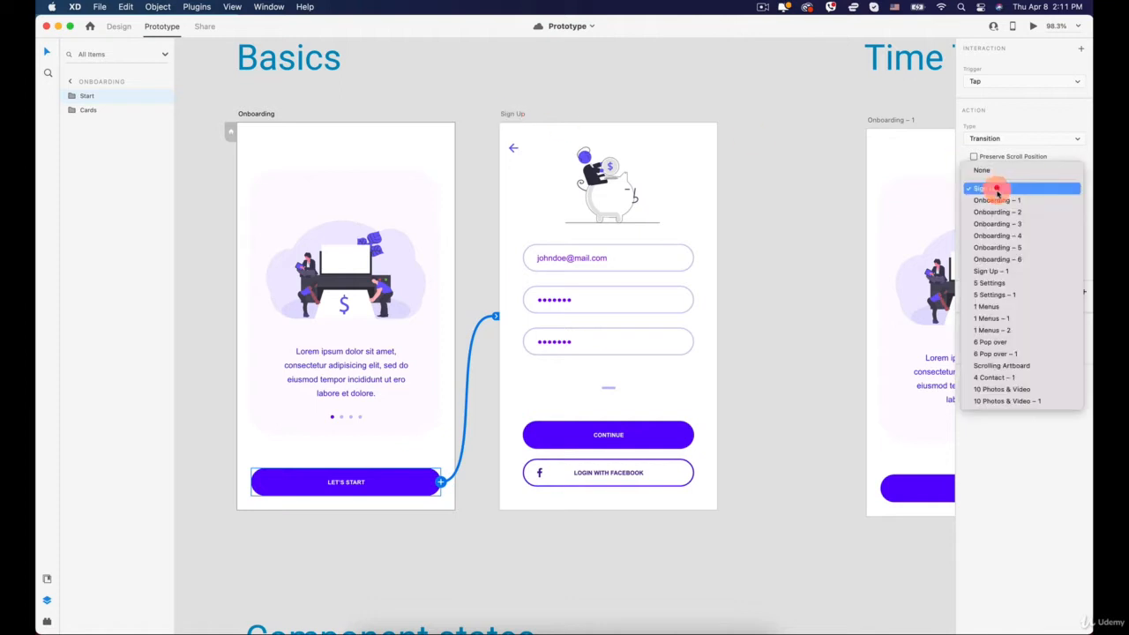
{"action": "left_click", "coordinate": [996, 191]}
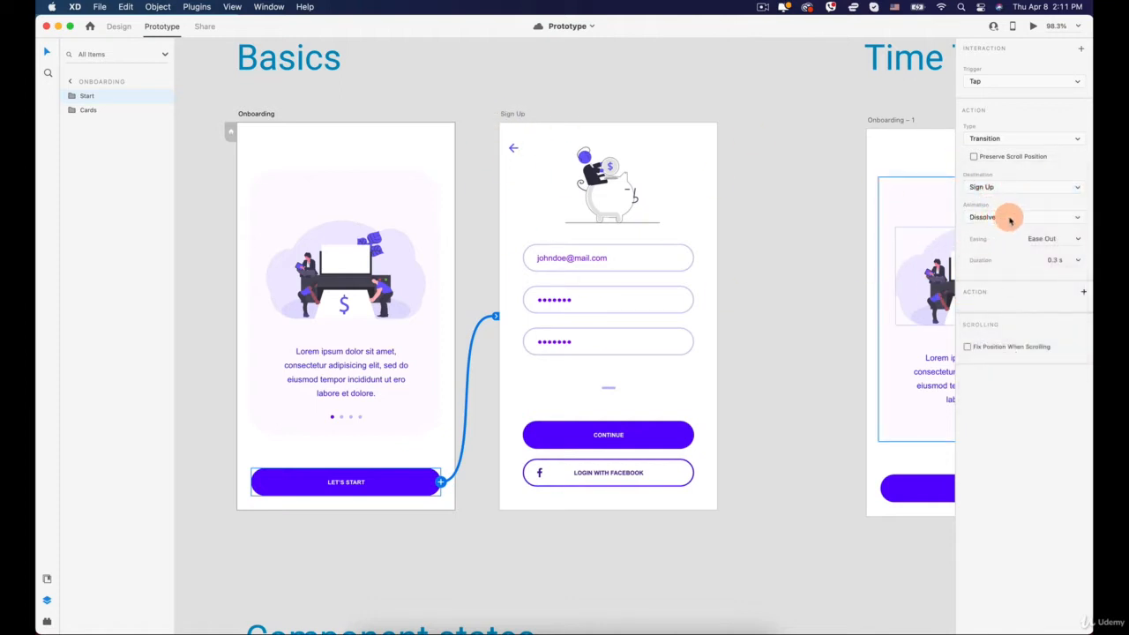
{"action": "left_click", "coordinate": [989, 219]}
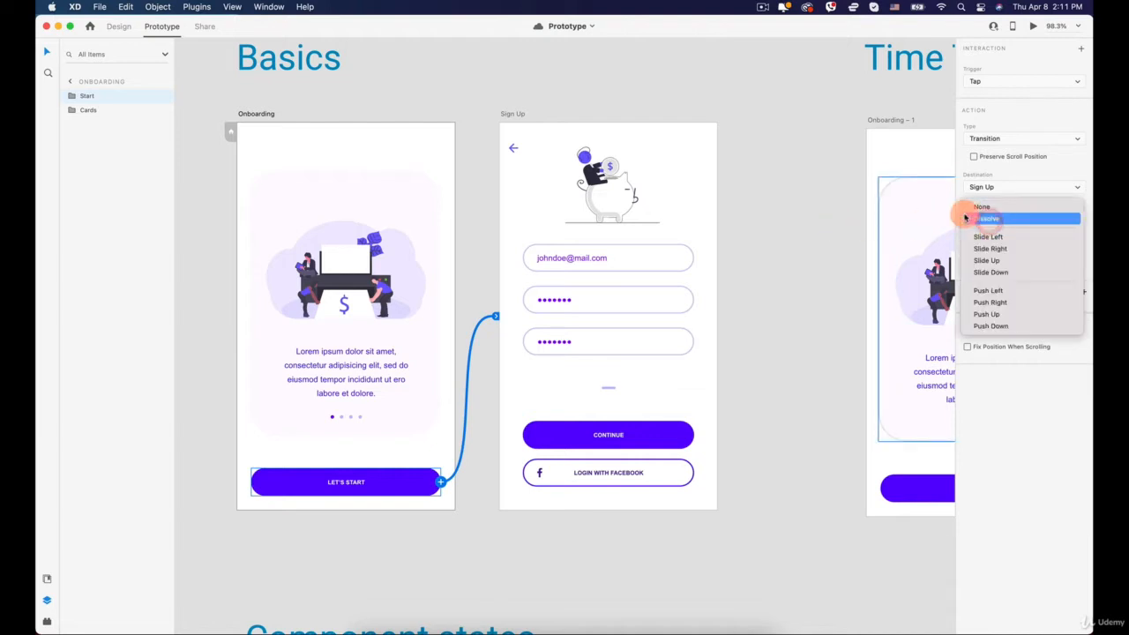
{"action": "left_click", "coordinate": [966, 218]}
{"action": "left_click", "coordinate": [1016, 215]}
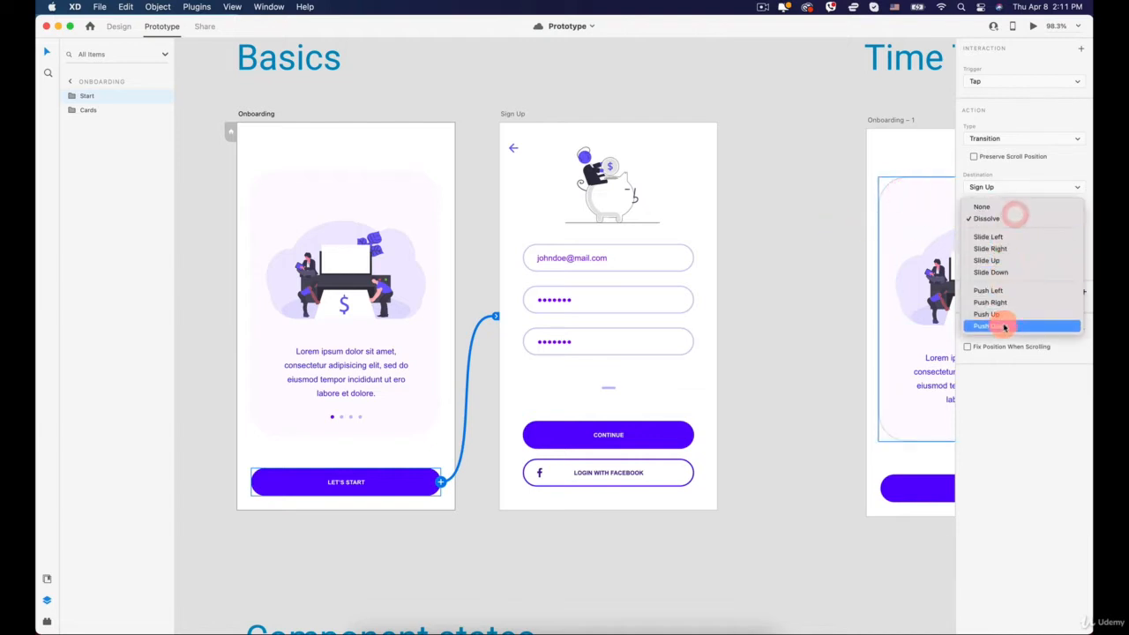
{"action": "left_click", "coordinate": [1002, 219]}
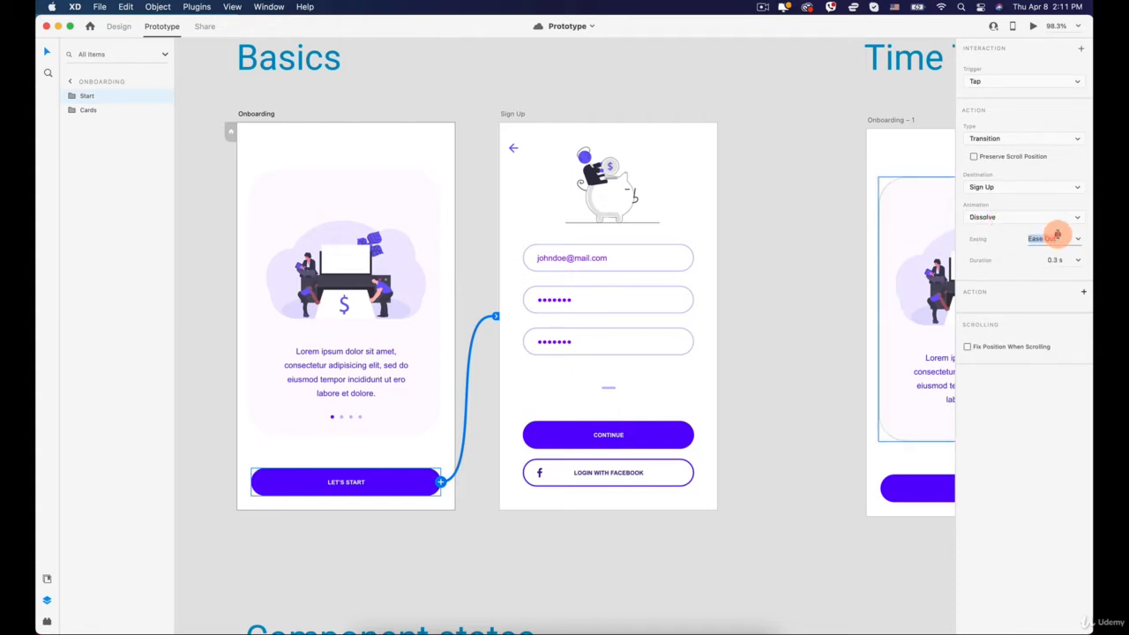
Review the easing and duration options for the LET'S START link's Dissolve animation
{"action": "left_click", "coordinate": [1072, 239]}
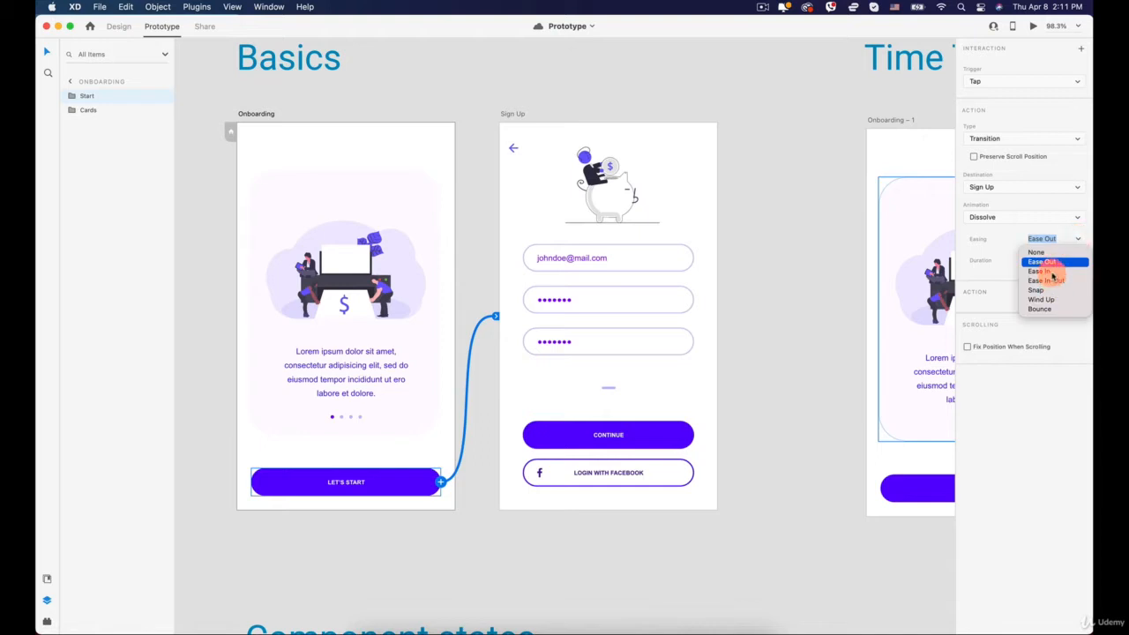
{"action": "left_click", "coordinate": [994, 296]}
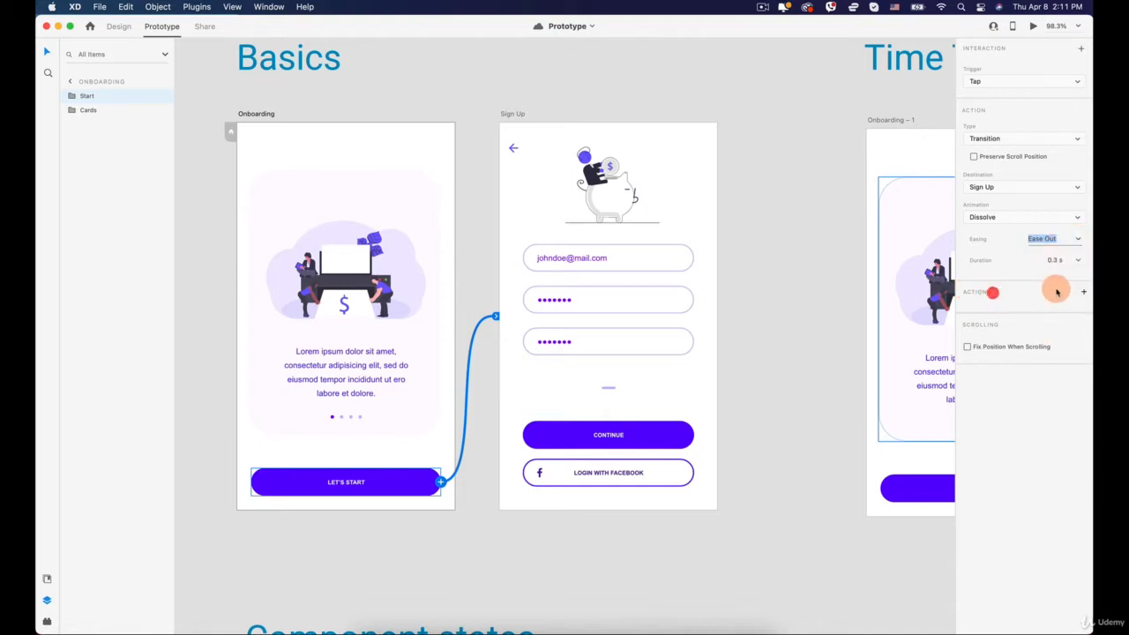
{"action": "left_click", "coordinate": [1084, 261]}
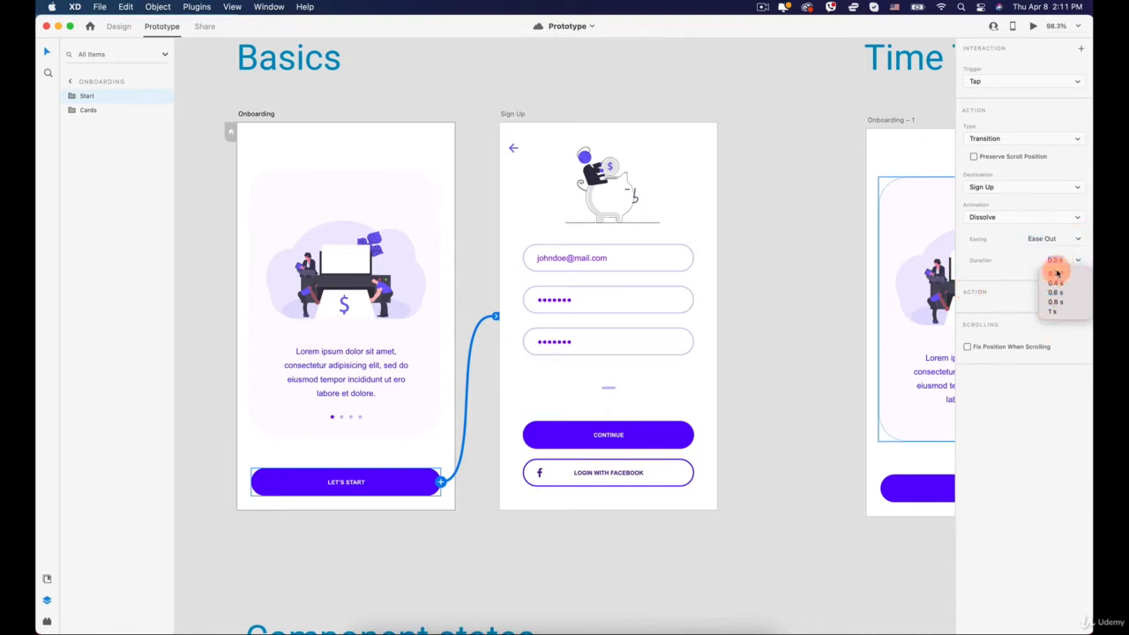
{"action": "left_click", "coordinate": [1056, 260]}
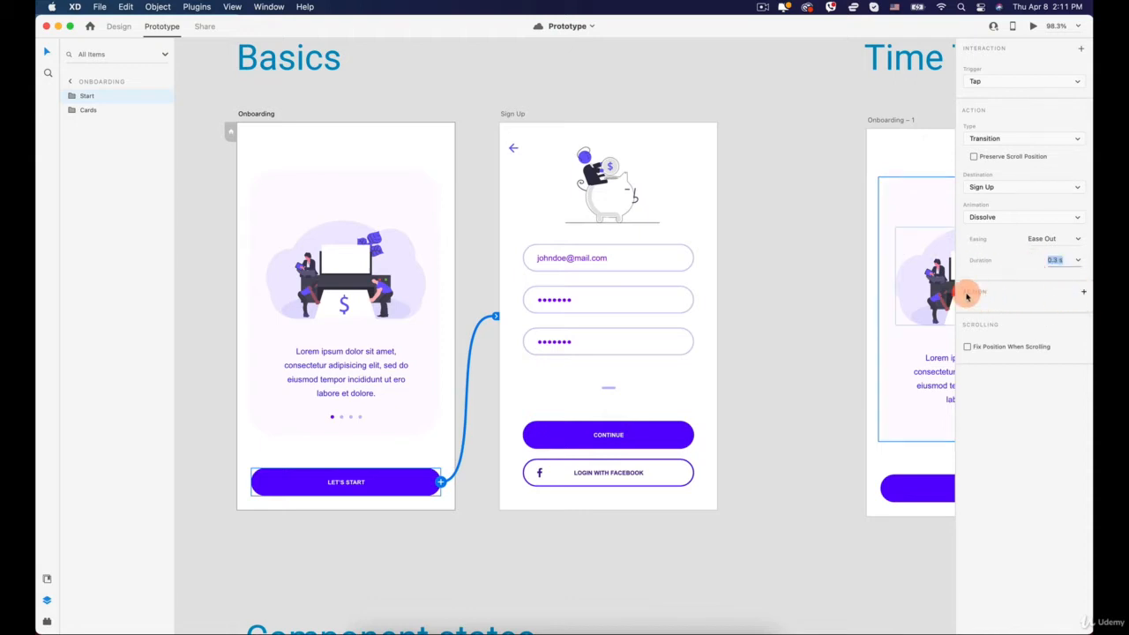
{"action": "left_click", "coordinate": [327, 485]}
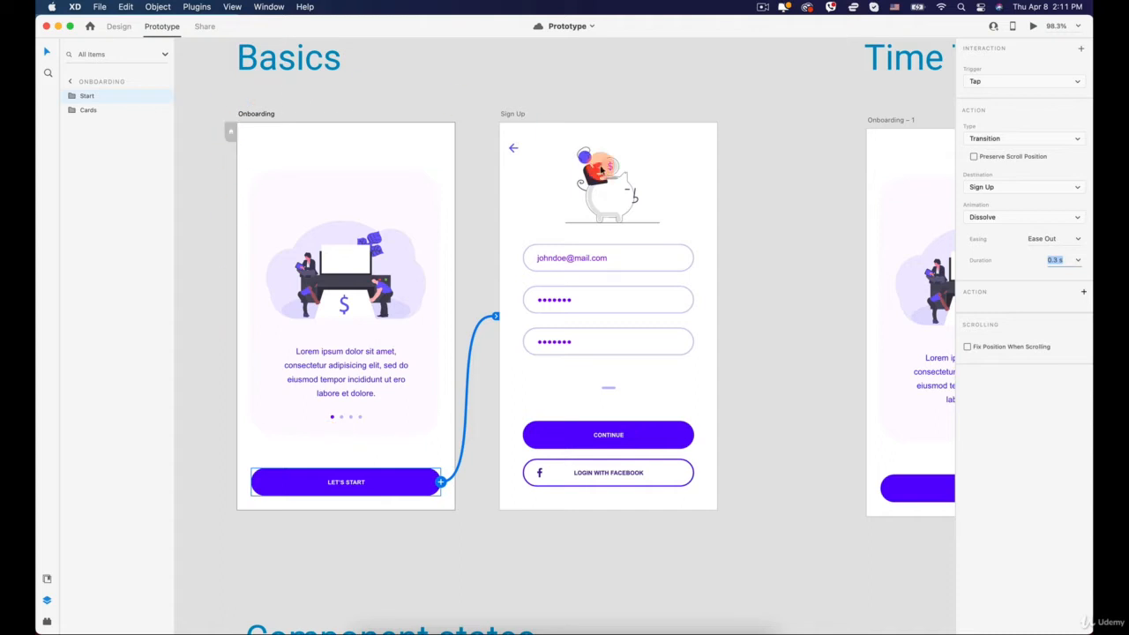
{"action": "left_click", "coordinate": [366, 484]}
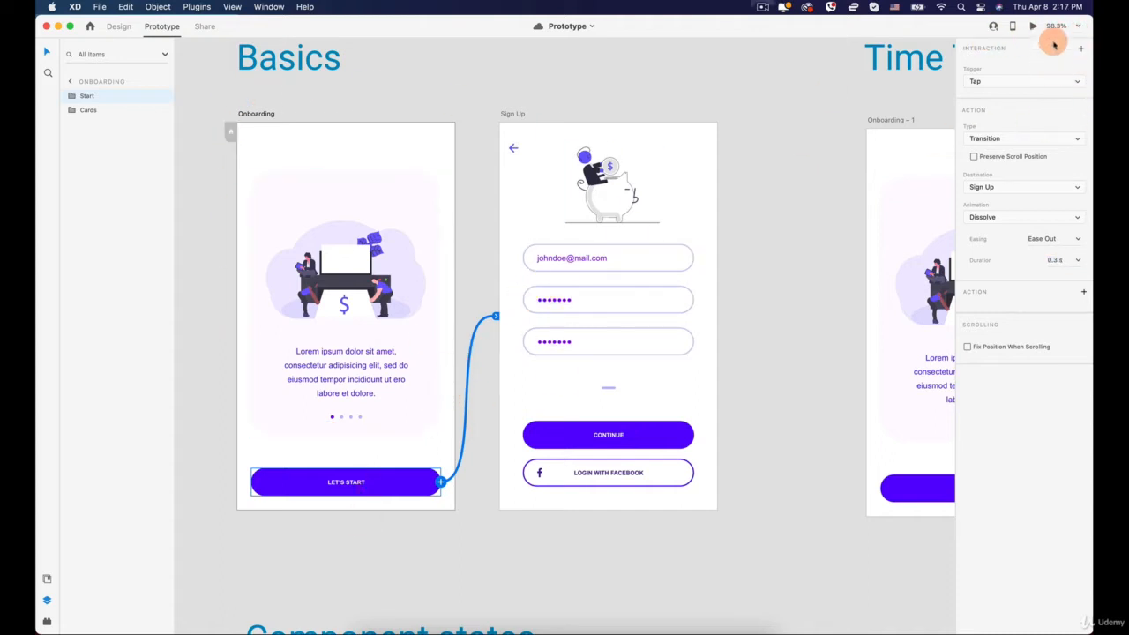
Preview the prototype beside the artboards and test the LET'S START button's transition to the Sign Up screen
{"action": "left_click", "coordinate": [1031, 29]}
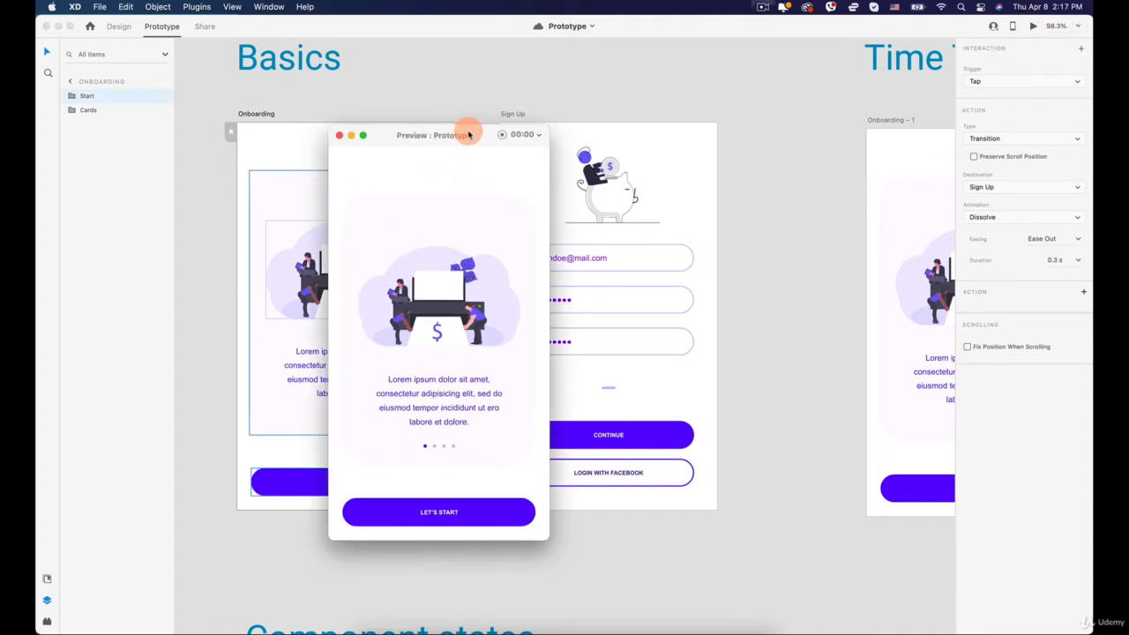
{"action": "left_click_drag", "start_coordinate": [464, 131], "coordinate": [203, 73]}
{"action": "left_click", "coordinate": [176, 454]}
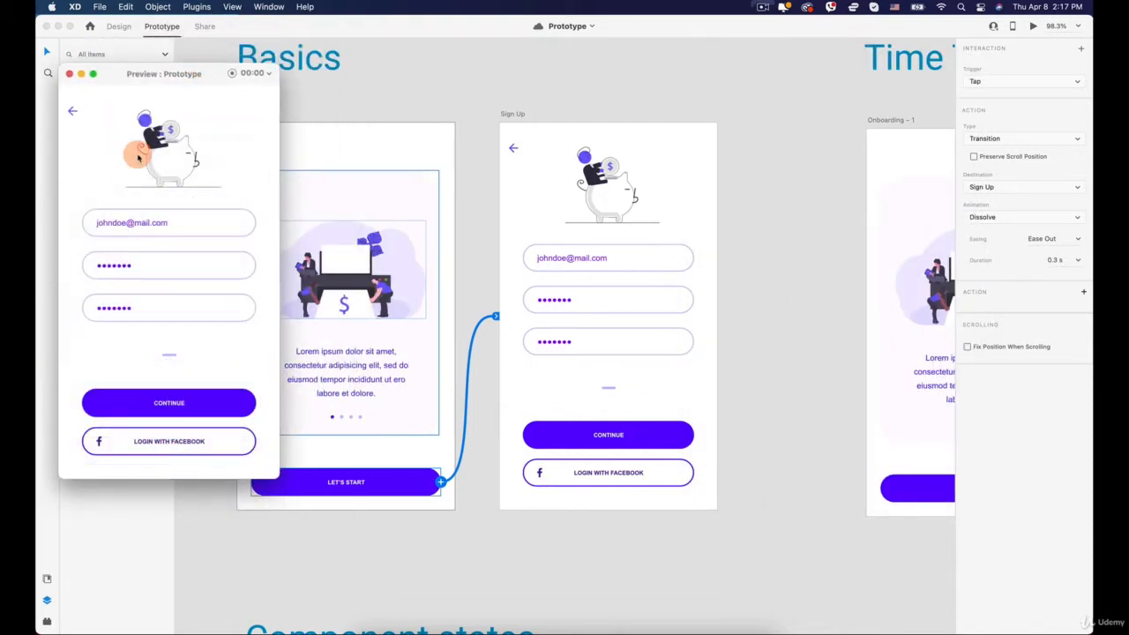
Test the back arrow on the Sign Up screen in the preview, and return to the canvas with nothing selected
{"action": "left_click", "coordinate": [71, 109]}
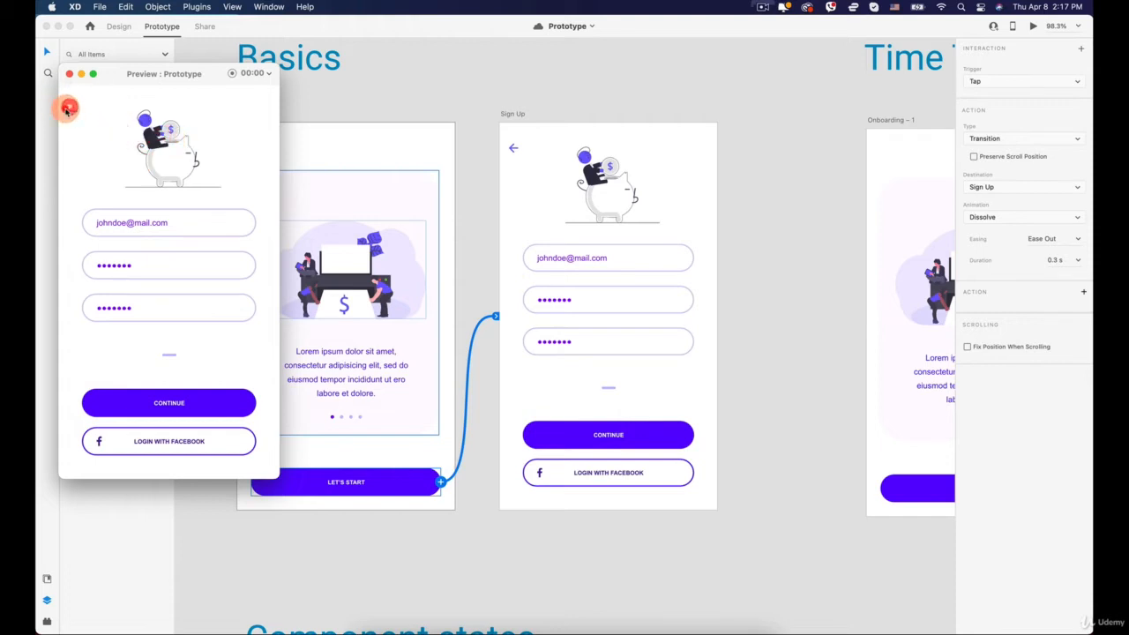
{"action": "left_click", "coordinate": [70, 110]}
{"action": "left_click", "coordinate": [74, 106]}
{"action": "left_click", "coordinate": [73, 110]}
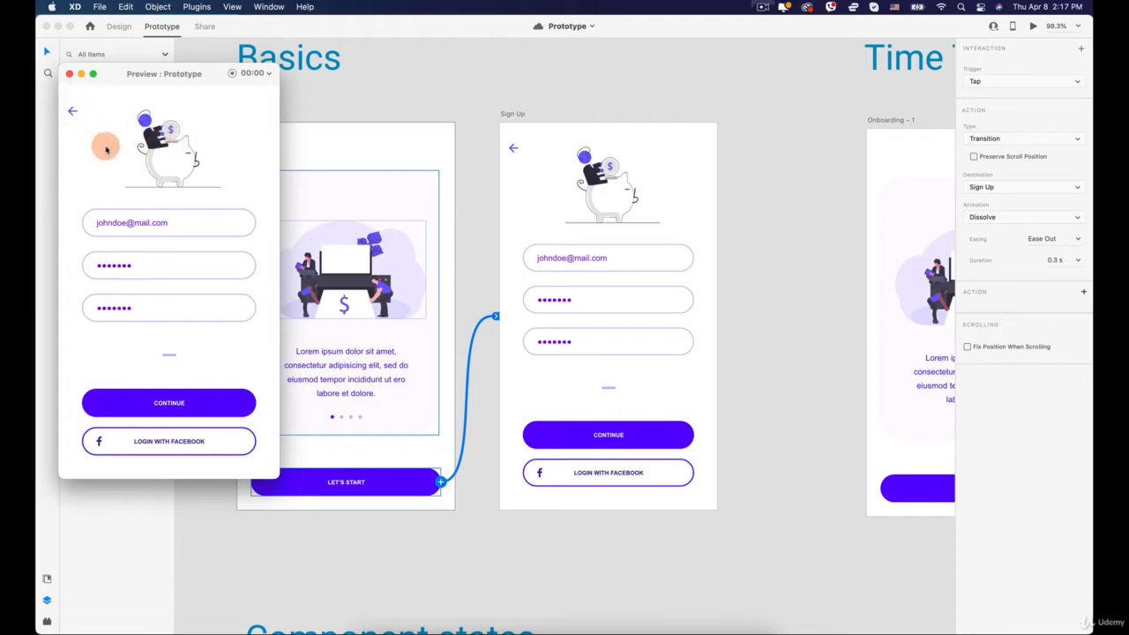
{"action": "left_click_drag", "start_coordinate": [187, 76], "coordinate": [180, 72]}
{"action": "left_click", "coordinate": [770, 45]}
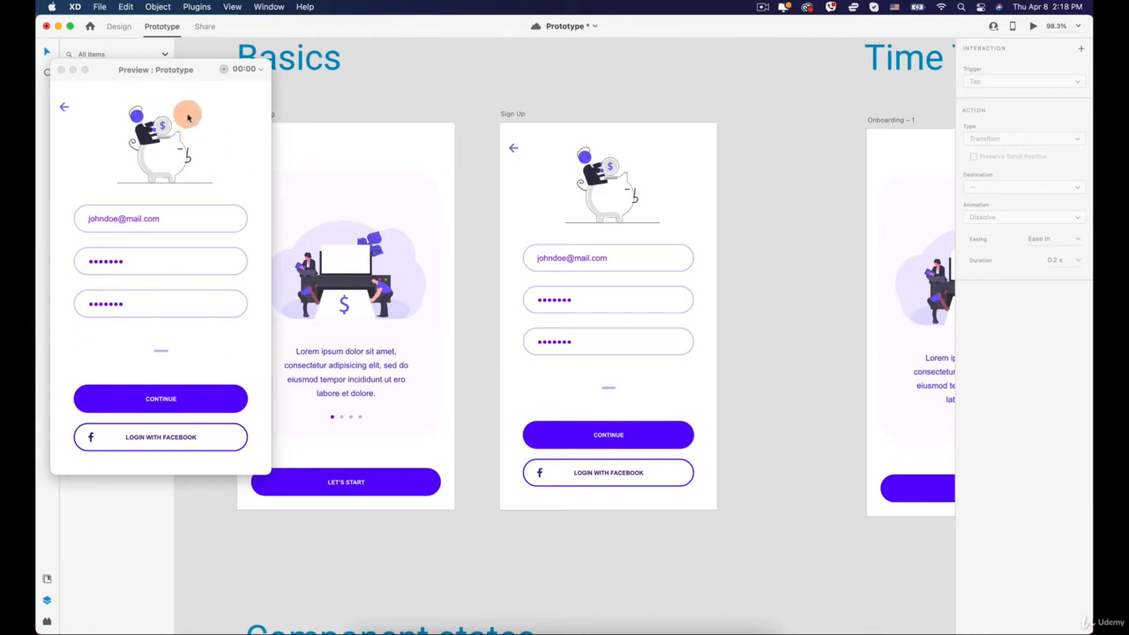
Try linking the Sign Up back arrow to the Onboarding artboard, and remove that link again
{"action": "left_click", "coordinate": [514, 149]}
{"action": "left_click", "coordinate": [514, 149]}
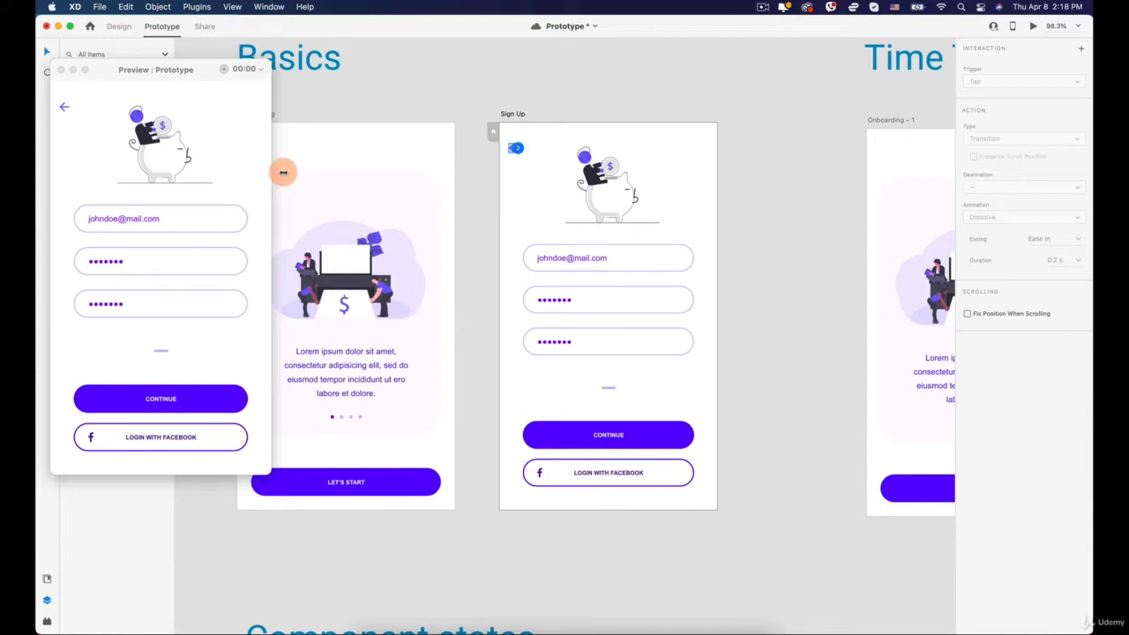
{"action": "left_click_drag", "start_coordinate": [514, 145], "coordinate": [431, 232]}
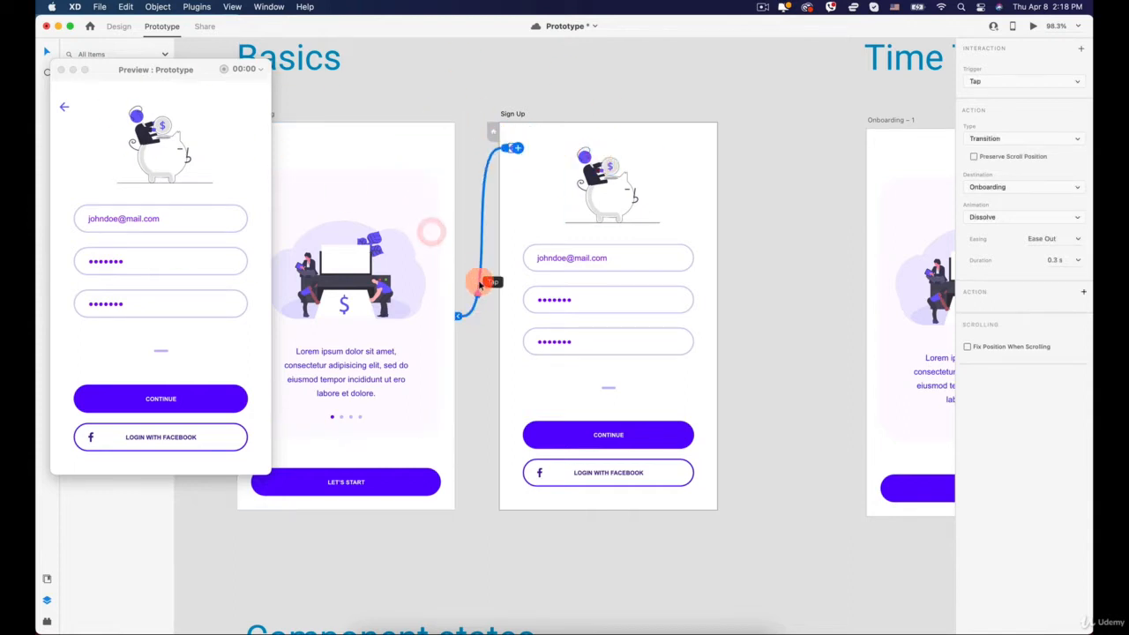
{"action": "left_click_drag", "start_coordinate": [480, 282], "coordinate": [470, 490]}
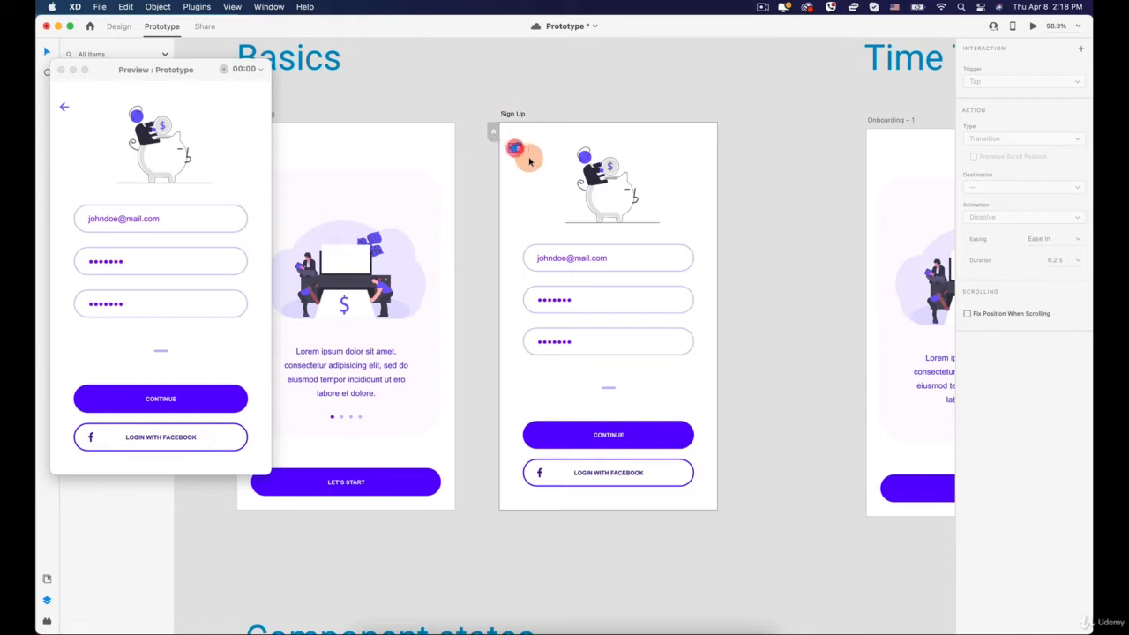
Add a Tap interaction to the Sign Up back arrow with Previous Artboard as its action type
{"action": "left_click", "coordinate": [1084, 50]}
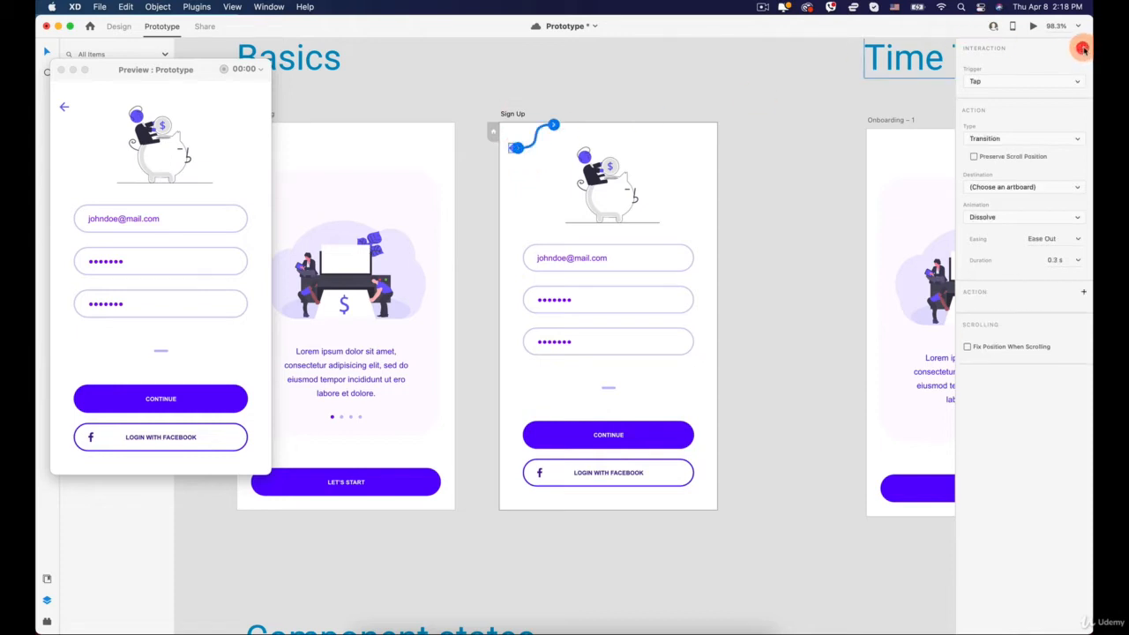
{"action": "left_click", "coordinate": [1019, 79]}
{"action": "left_click", "coordinate": [845, 104]}
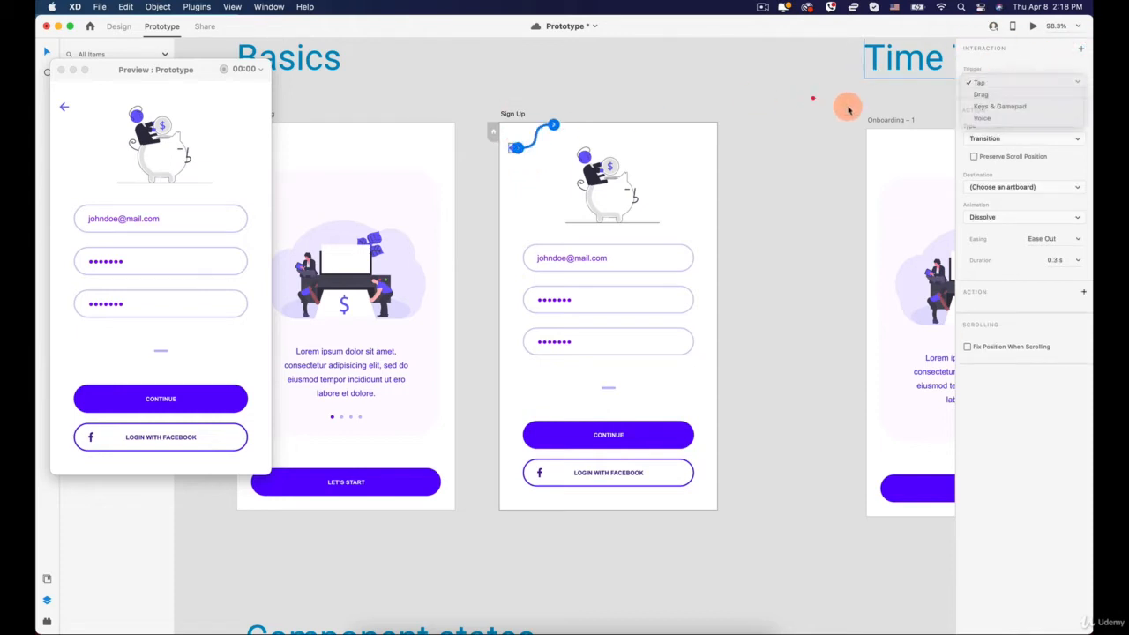
{"action": "left_click", "coordinate": [993, 80]}
{"action": "left_click", "coordinate": [870, 74]}
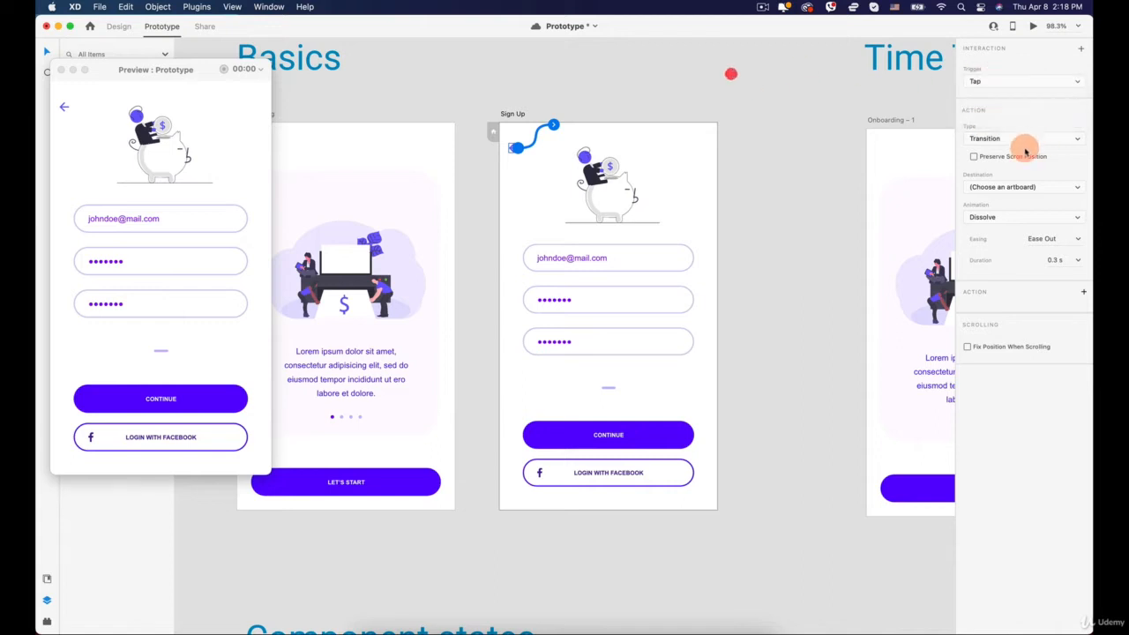
{"action": "left_click", "coordinate": [1014, 140]}
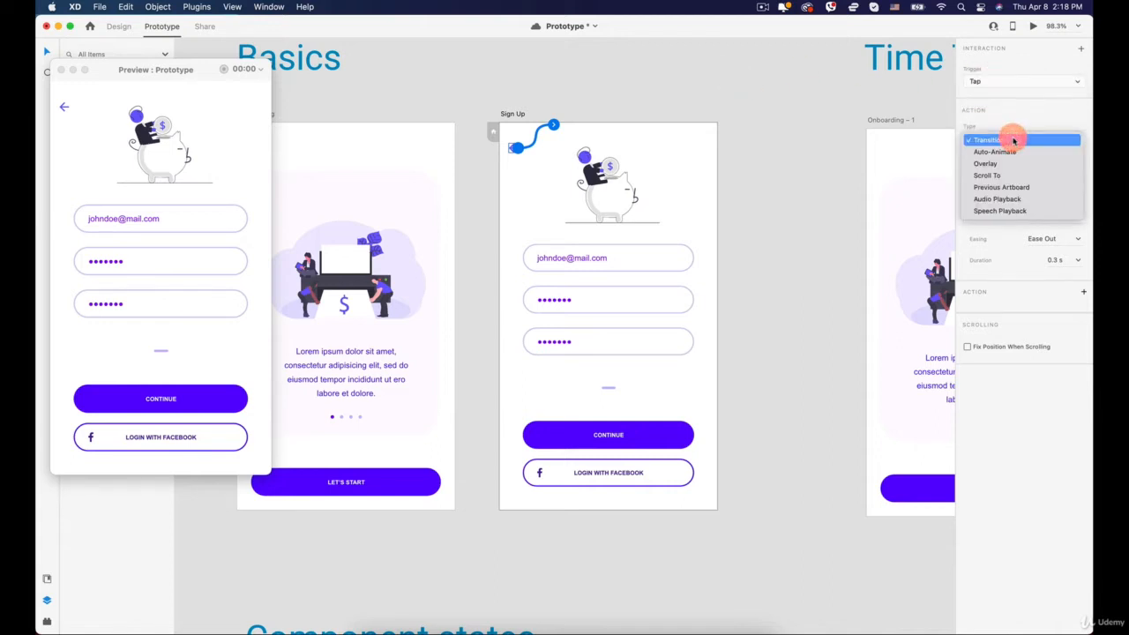
{"action": "left_click", "coordinate": [1010, 188]}
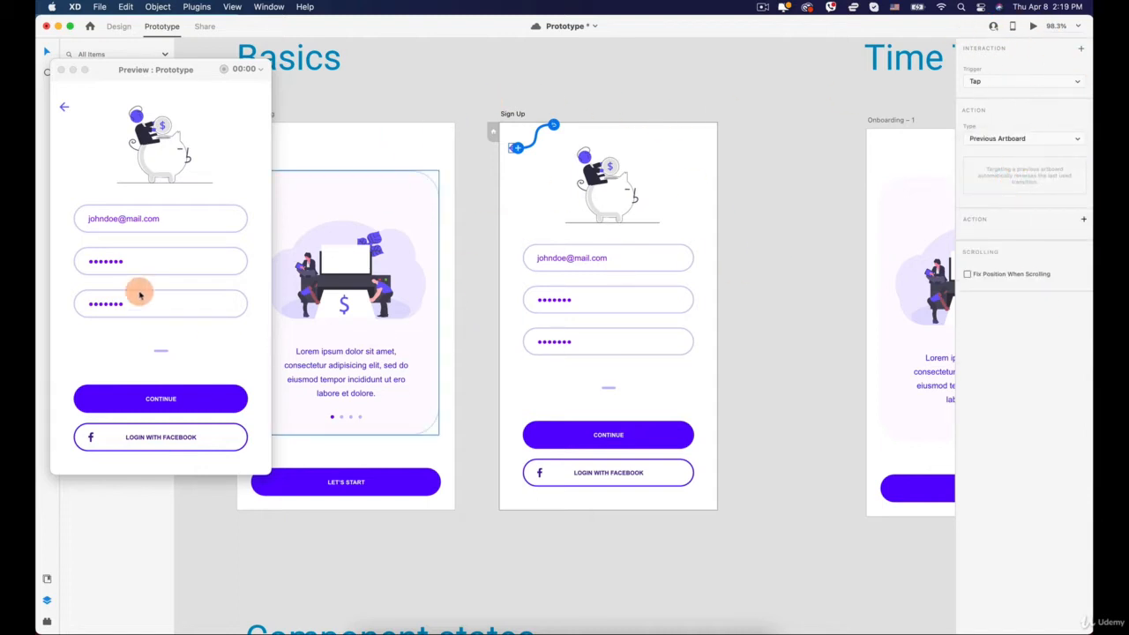
Test the back arrow and the LET'S START button in the preview, ending on the Onboarding screen
{"action": "left_click", "coordinate": [64, 106]}
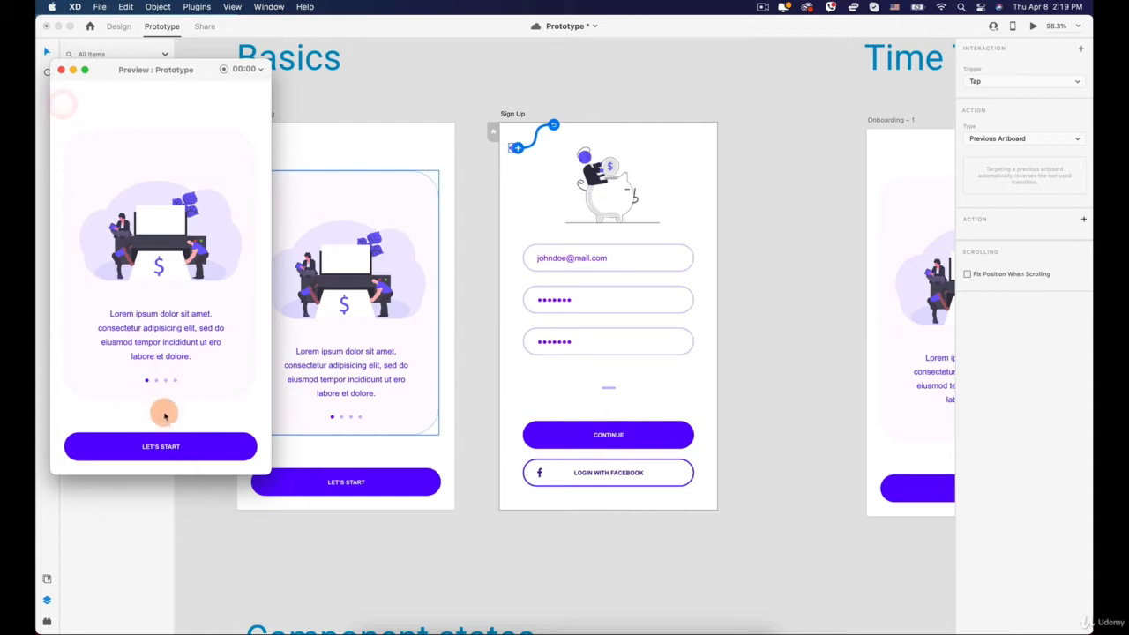
{"action": "left_click", "coordinate": [165, 445]}
{"action": "left_click", "coordinate": [64, 107]}
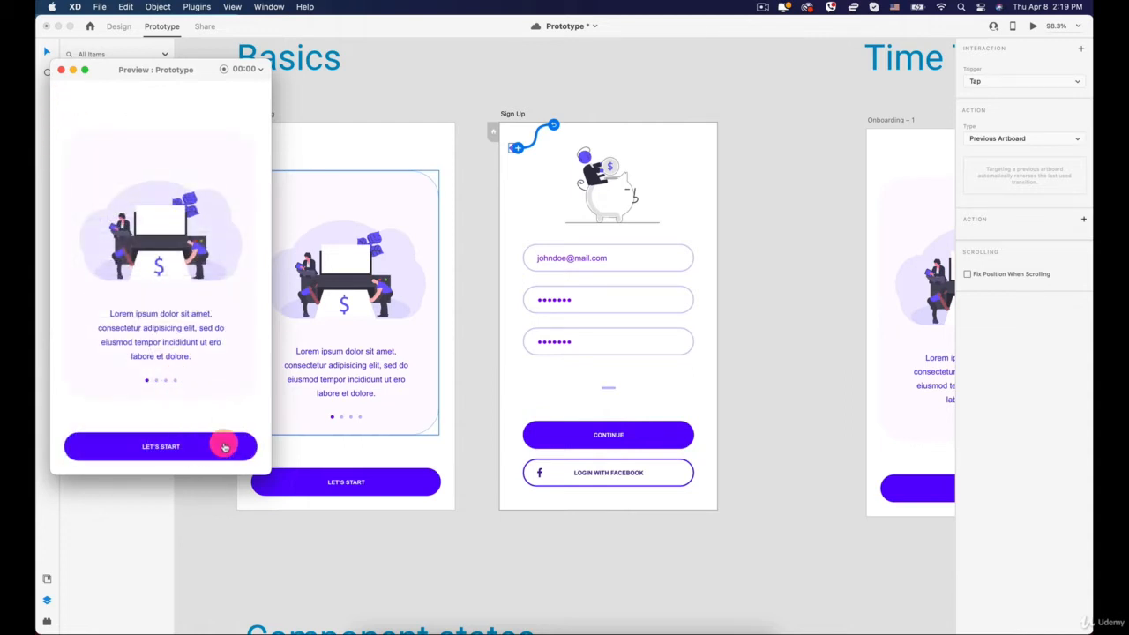
Select the LET'S START button on the Onboarding artboard and set its link's animation to Slide Left
{"action": "left_click", "coordinate": [395, 478]}
{"action": "left_click", "coordinate": [414, 482]}
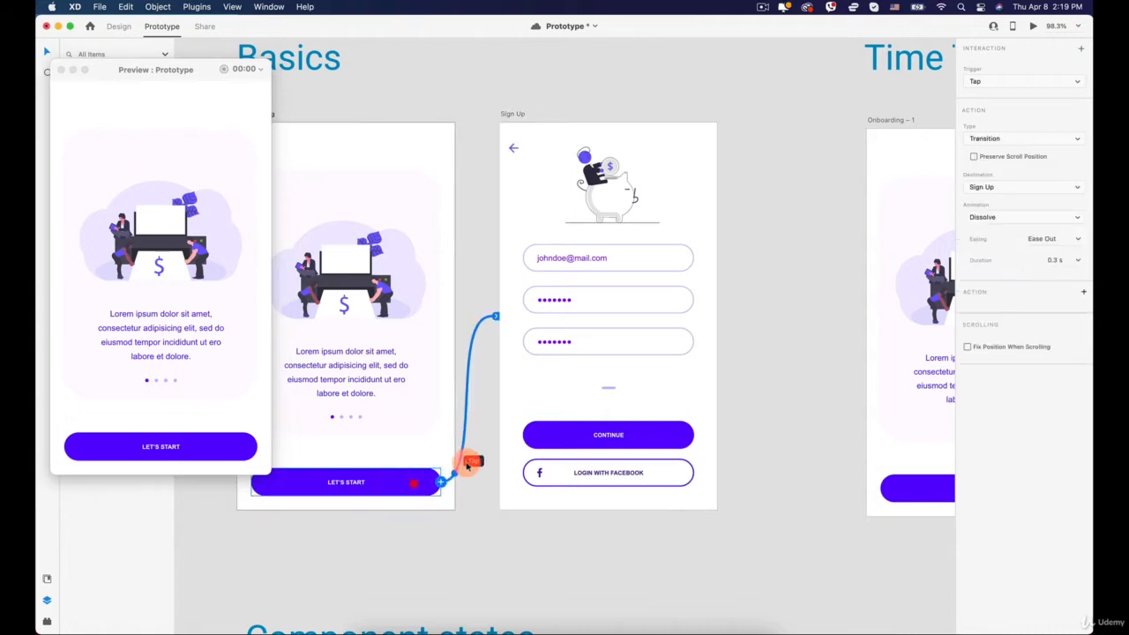
{"action": "left_click", "coordinate": [995, 218]}
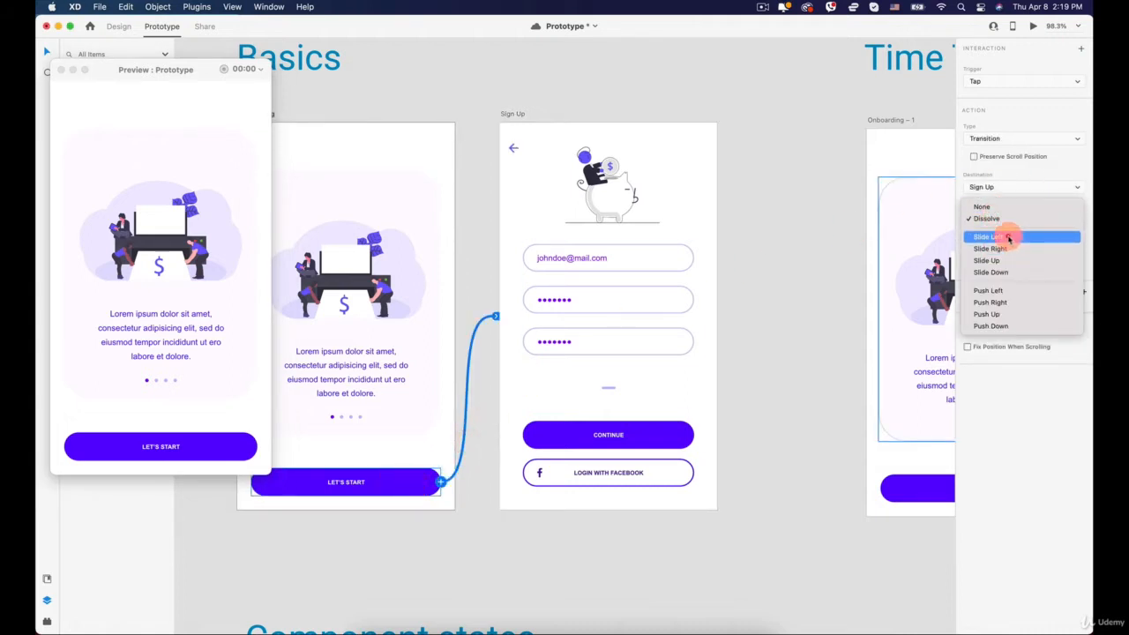
{"action": "left_click", "coordinate": [1008, 238]}
Test the Slide Left transition in the preview, going to Sign Up and back to Onboarding twice
{"action": "left_click", "coordinate": [222, 380]}
{"action": "left_click", "coordinate": [161, 446]}
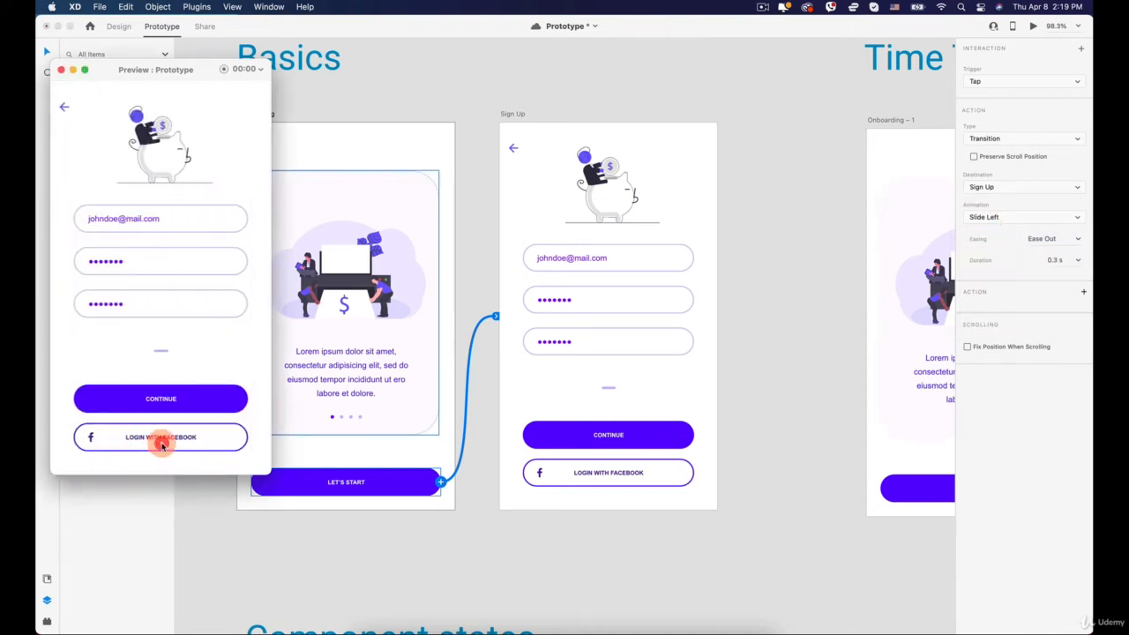
{"action": "left_click", "coordinate": [64, 107]}
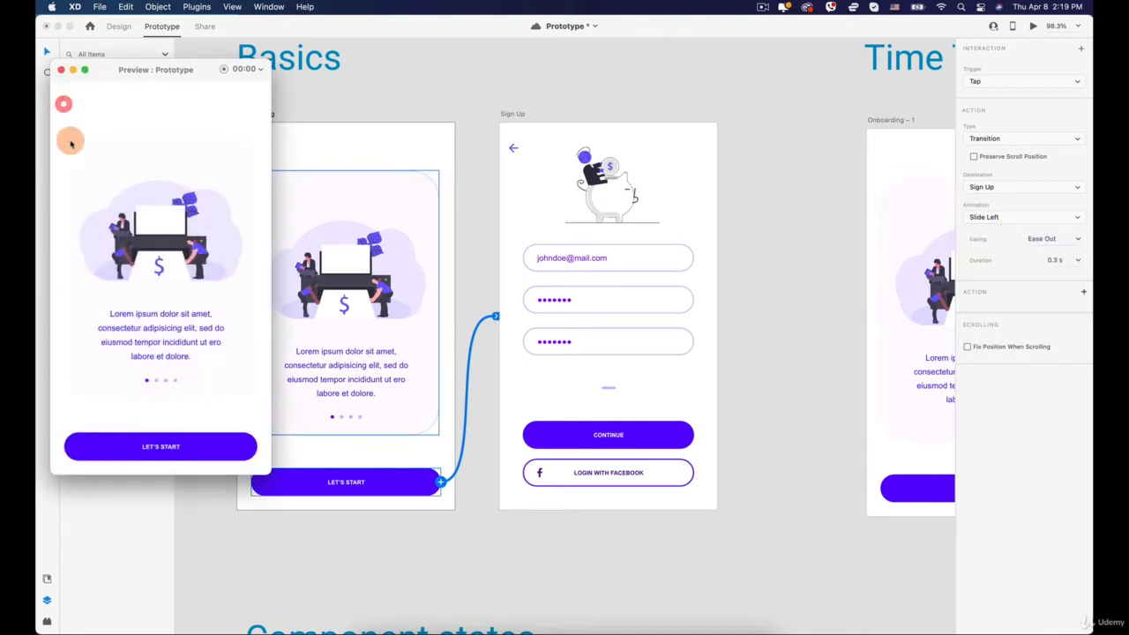
{"action": "left_click", "coordinate": [160, 446]}
{"action": "left_click", "coordinate": [71, 115]}
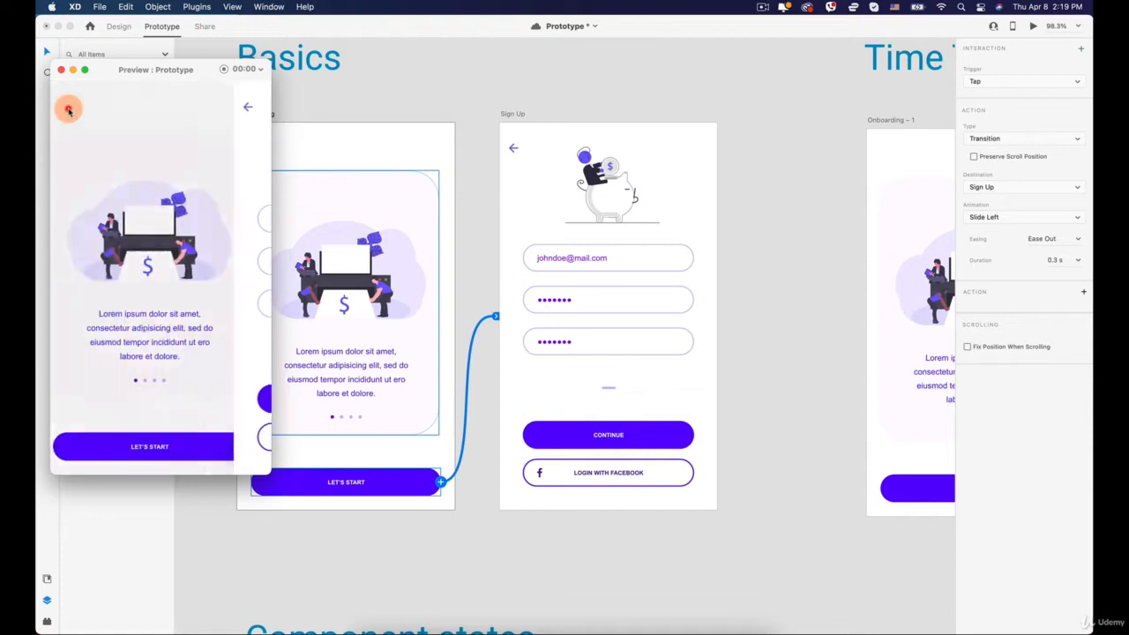
Try the Slide Right and Slide Up animations on the LET'S START link, testing each both ways in the preview
{"action": "left_click", "coordinate": [1001, 219]}
{"action": "left_click", "coordinate": [999, 230]}
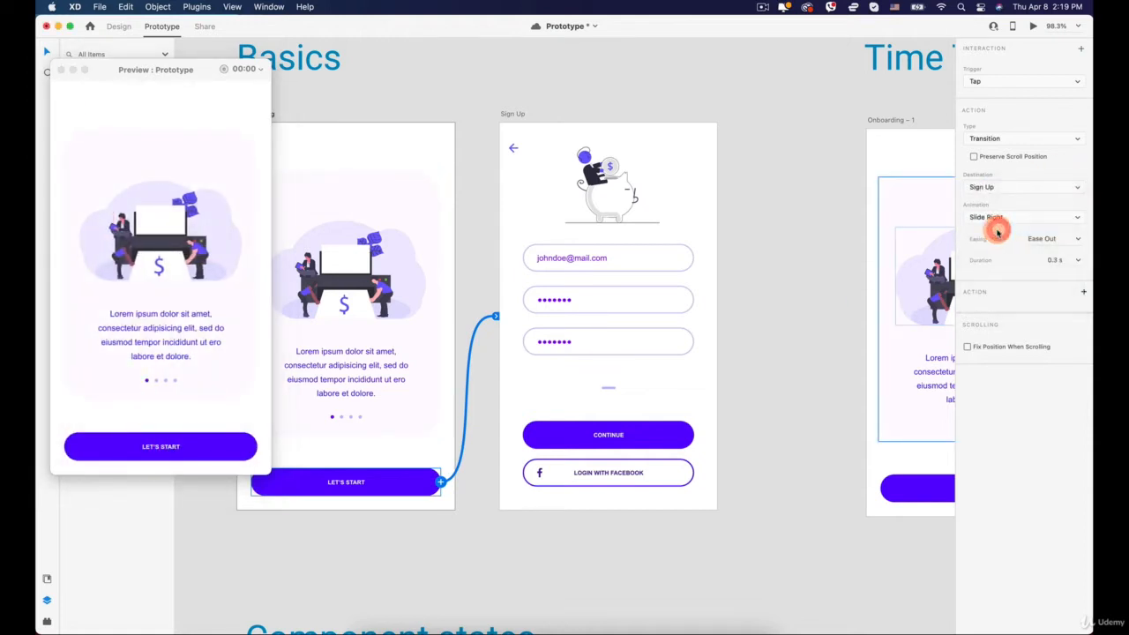
{"action": "left_click", "coordinate": [192, 444]}
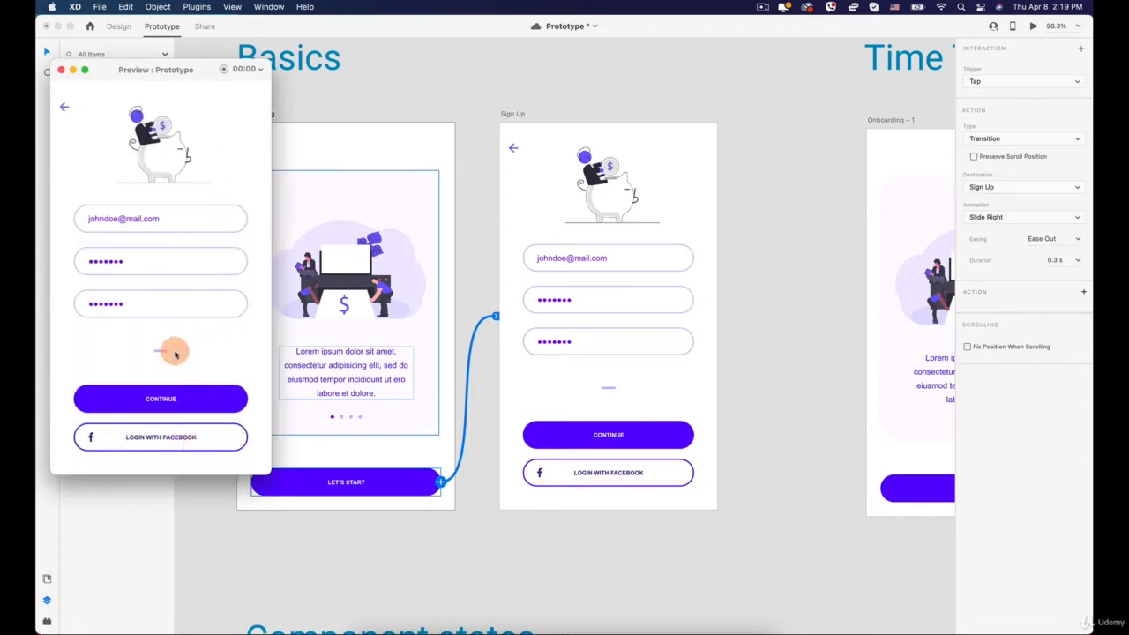
{"action": "left_click", "coordinate": [67, 110]}
{"action": "left_click", "coordinate": [1029, 250]}
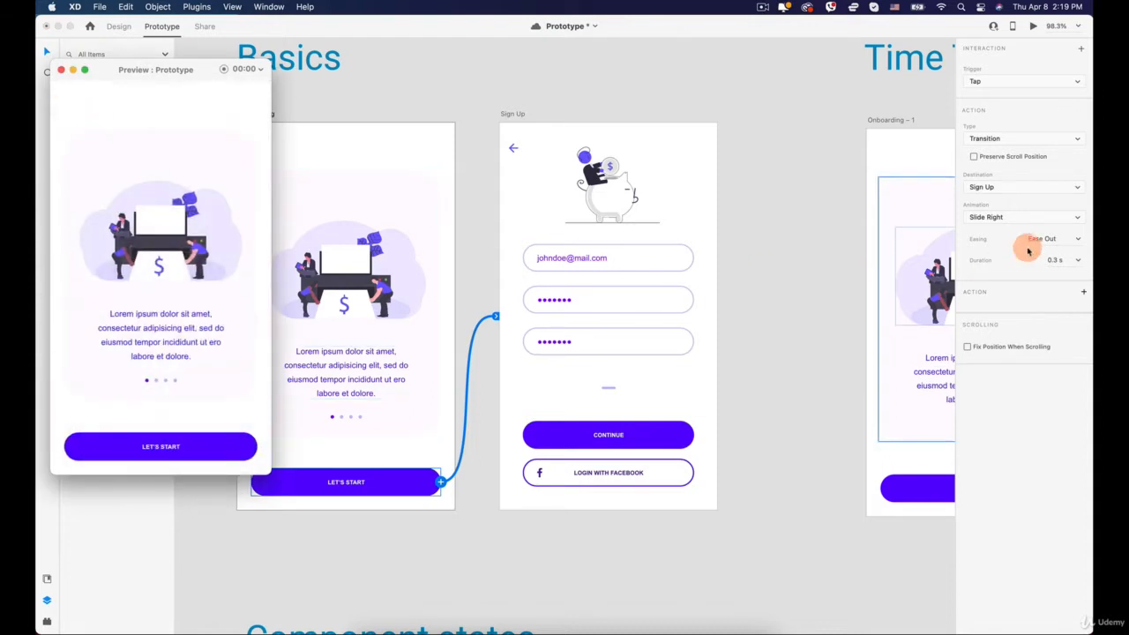
{"action": "left_click", "coordinate": [1016, 229]}
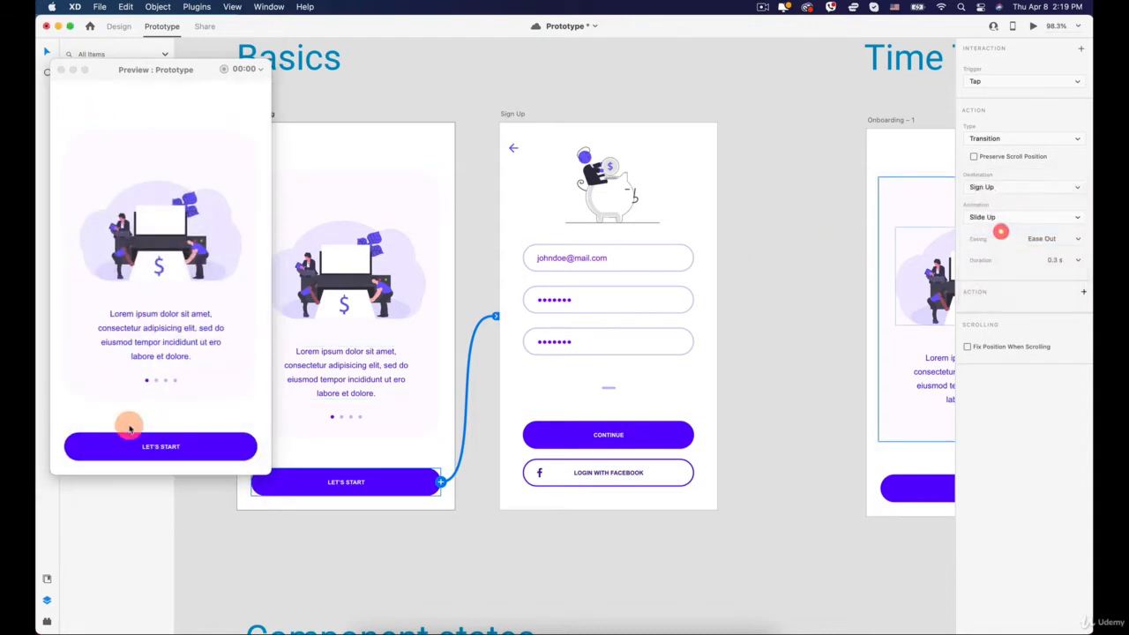
{"action": "left_click", "coordinate": [137, 445]}
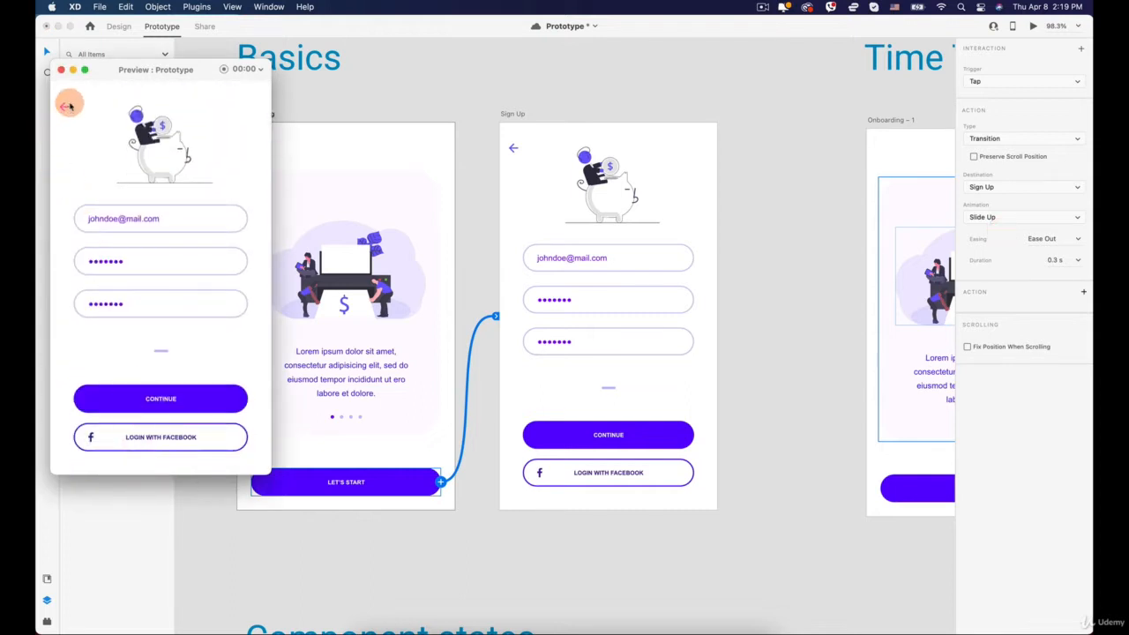
{"action": "left_click", "coordinate": [64, 108]}
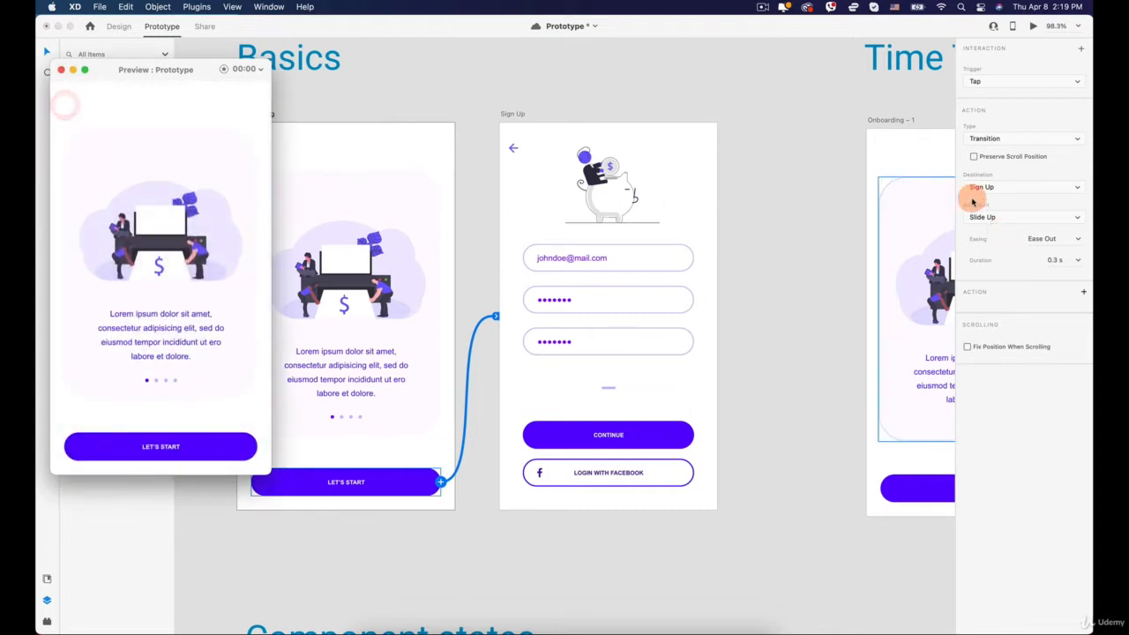
Try the Slide Down and Push Left animations on the LET'S START link, testing each in the preview
{"action": "left_click", "coordinate": [1003, 217]}
{"action": "left_click", "coordinate": [1002, 229]}
{"action": "left_click", "coordinate": [157, 441]}
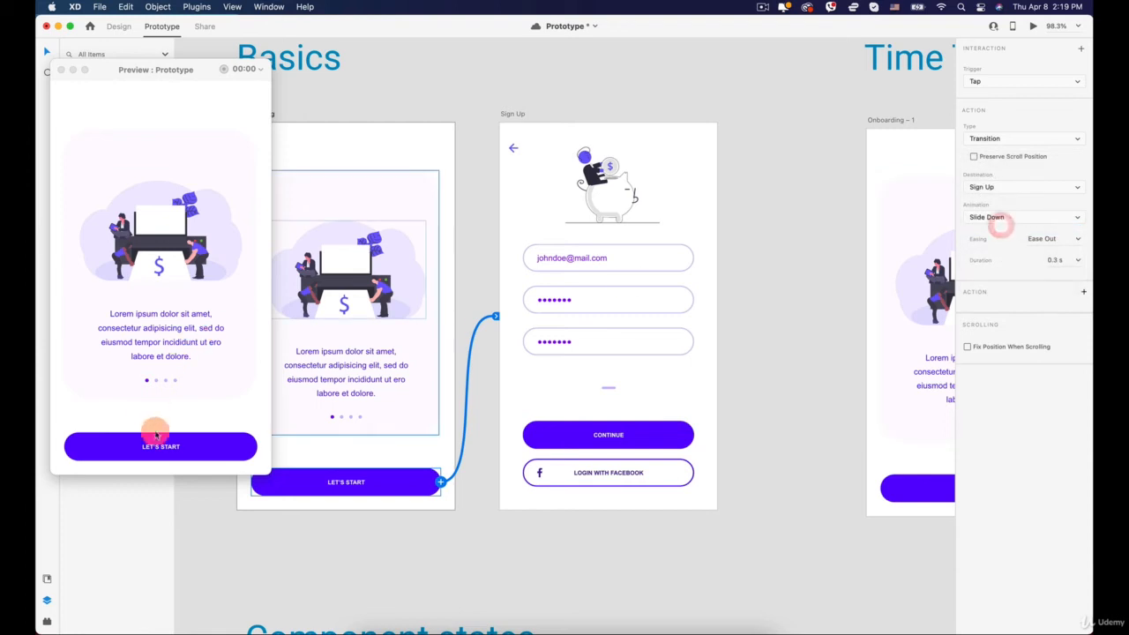
{"action": "left_click", "coordinate": [63, 106]}
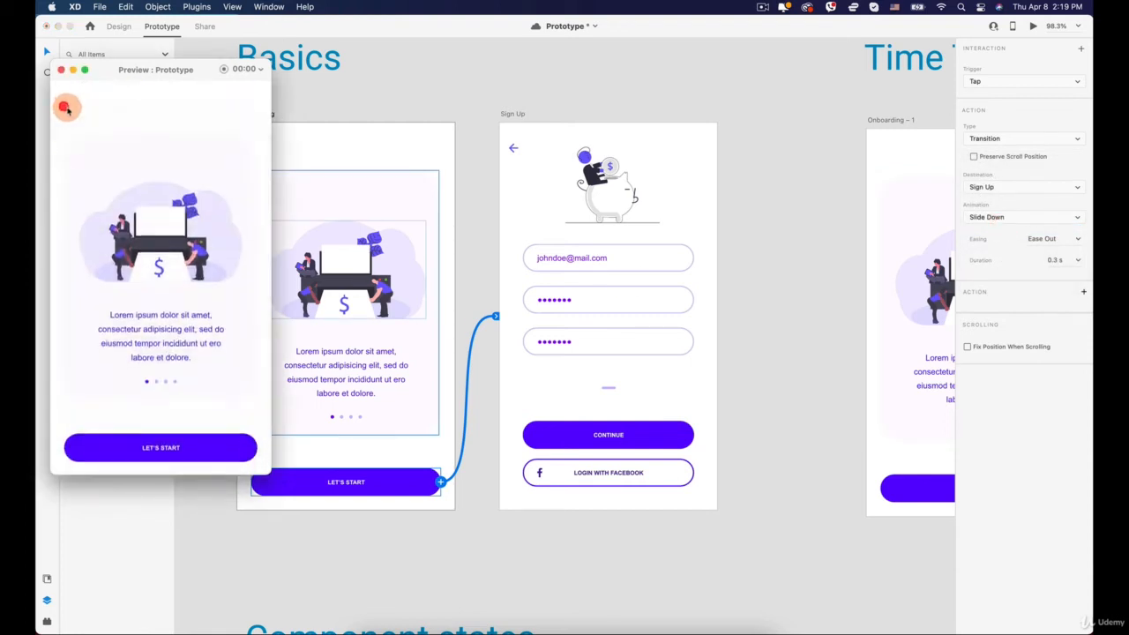
{"action": "left_click", "coordinate": [1006, 222]}
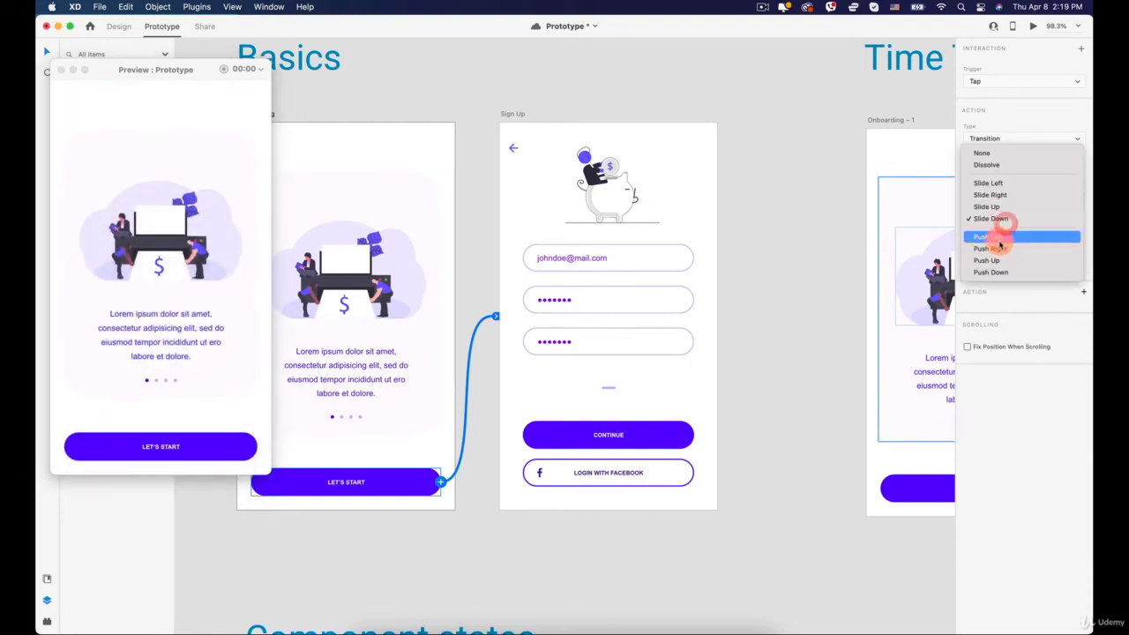
{"action": "left_click", "coordinate": [1000, 237]}
{"action": "left_click", "coordinate": [209, 434]}
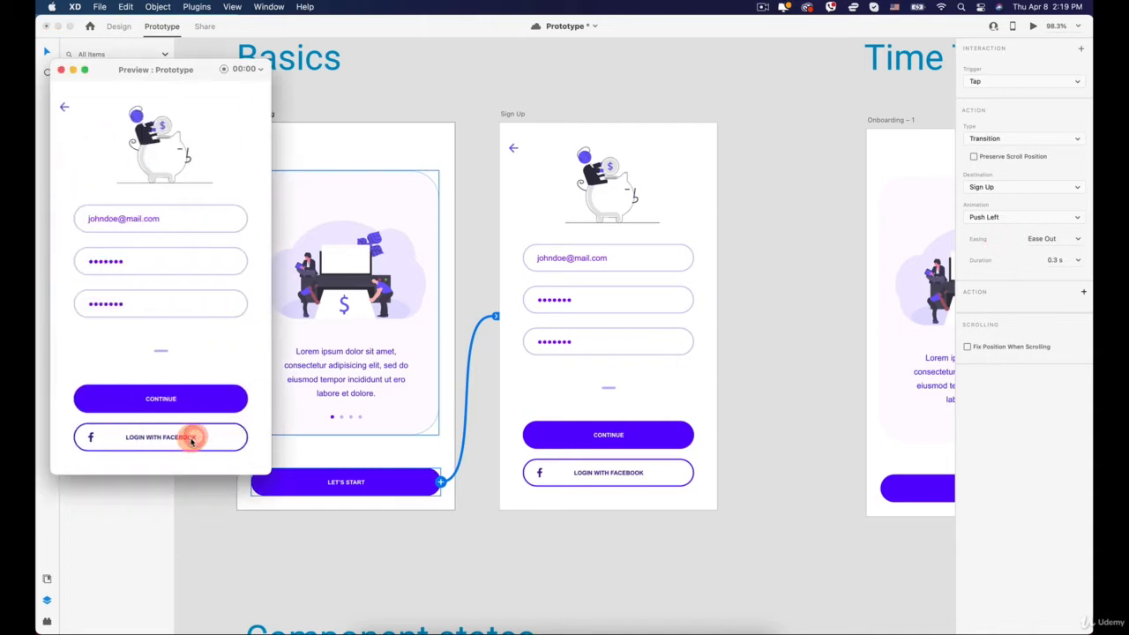
Set the LET'S START link's animation to Push Right and test it back and forth in the preview
{"action": "left_click", "coordinate": [981, 213]}
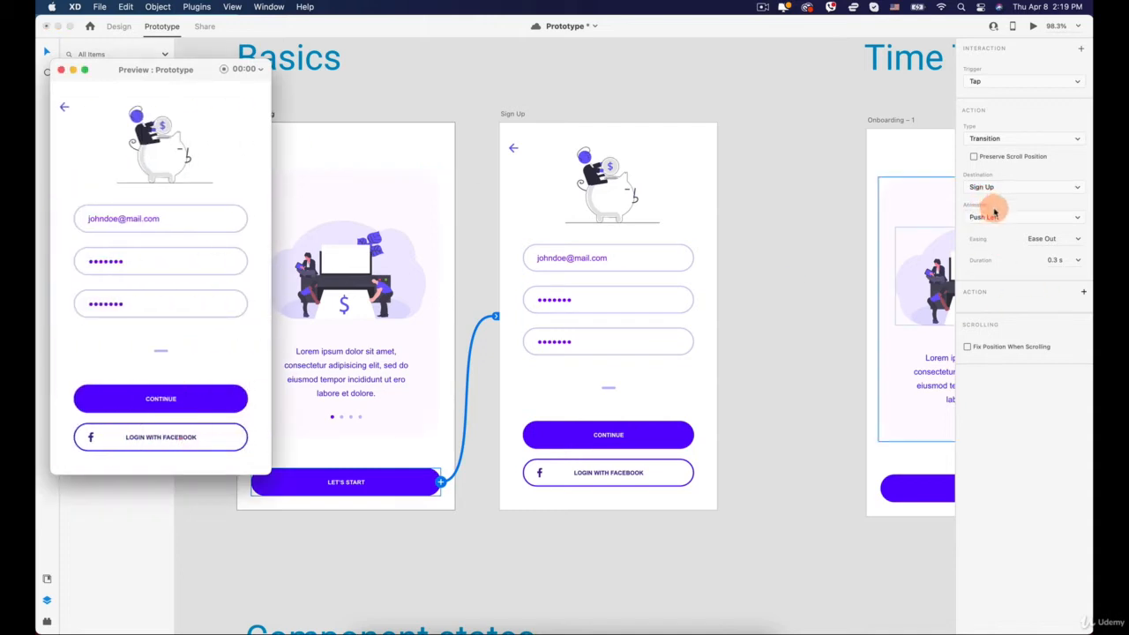
{"action": "left_click", "coordinate": [990, 226]}
{"action": "left_click", "coordinate": [62, 186]}
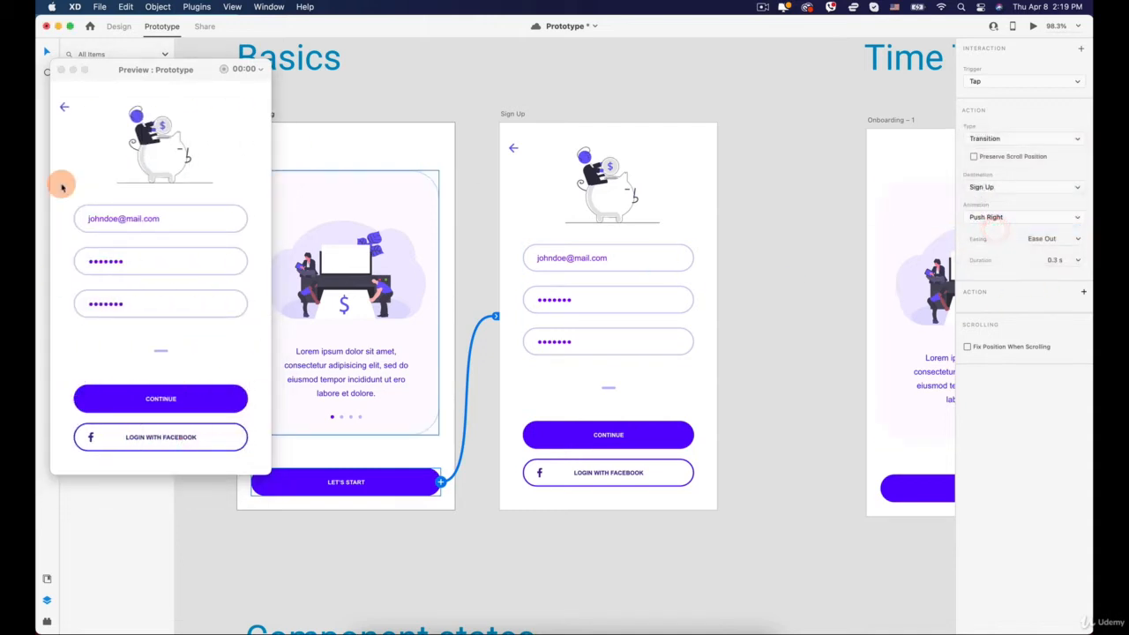
{"action": "left_click", "coordinate": [63, 104]}
{"action": "left_click", "coordinate": [141, 448]}
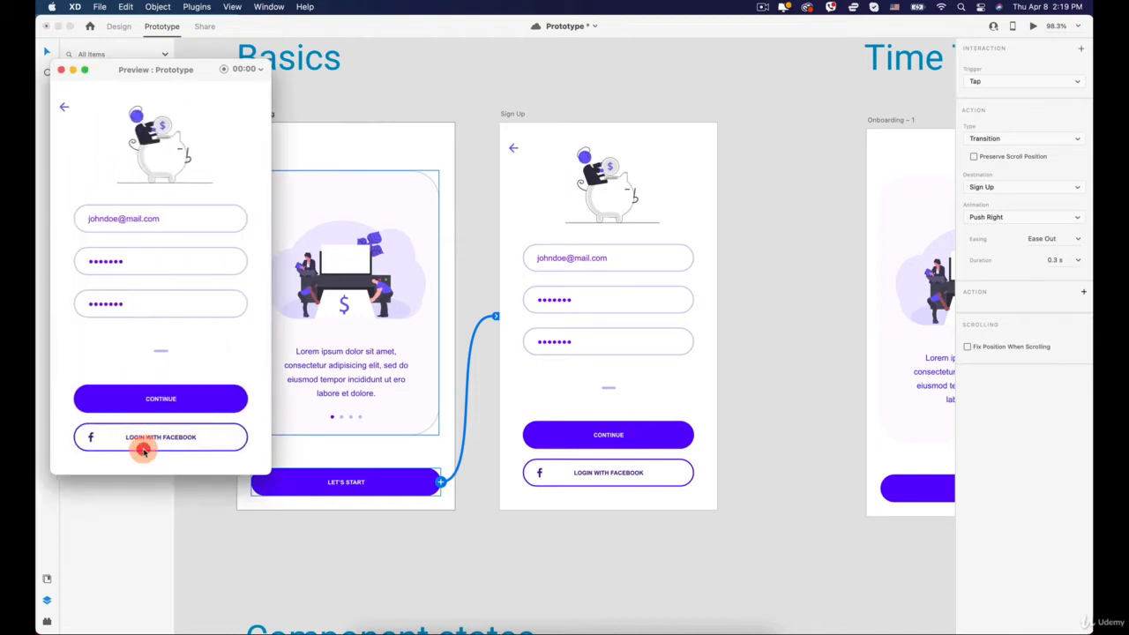
Set the LET'S START link's animation to Push Down and test it back and forth in the preview
{"action": "left_click", "coordinate": [1028, 218]}
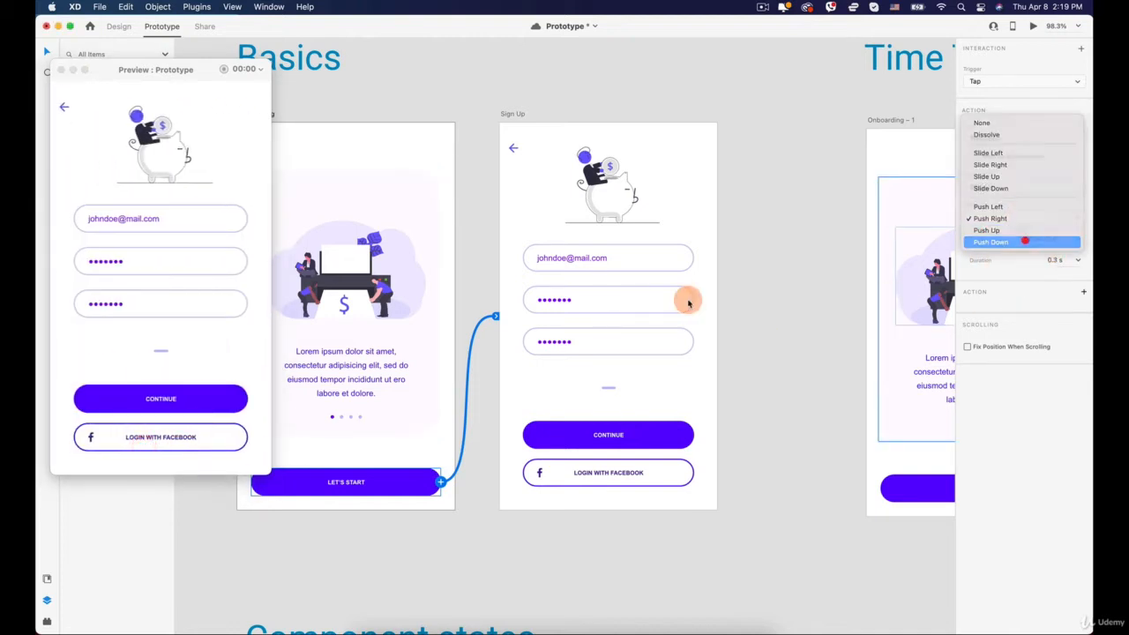
{"action": "left_click", "coordinate": [1025, 241]}
{"action": "left_click", "coordinate": [171, 403]}
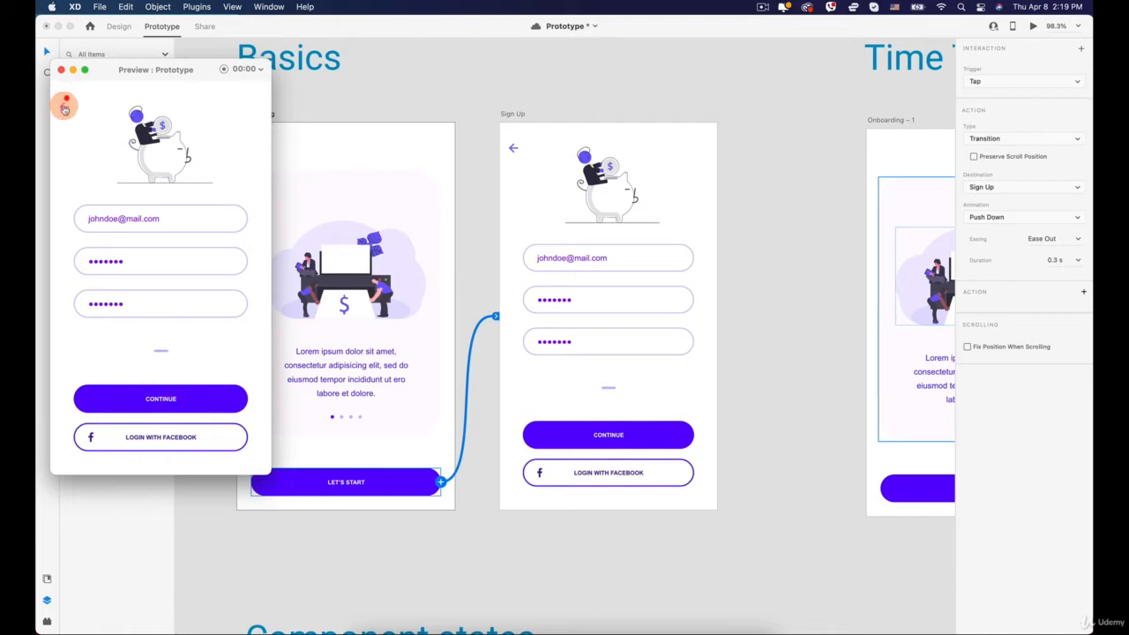
{"action": "left_click", "coordinate": [63, 106]}
{"action": "left_click", "coordinate": [147, 444]}
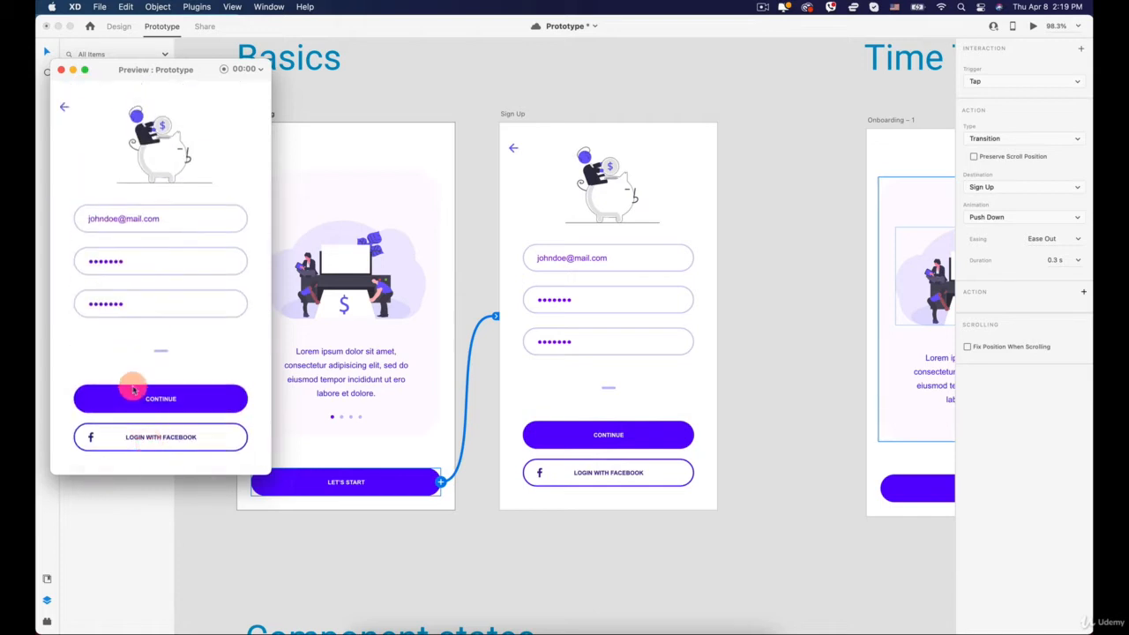
{"action": "left_click", "coordinate": [65, 107]}
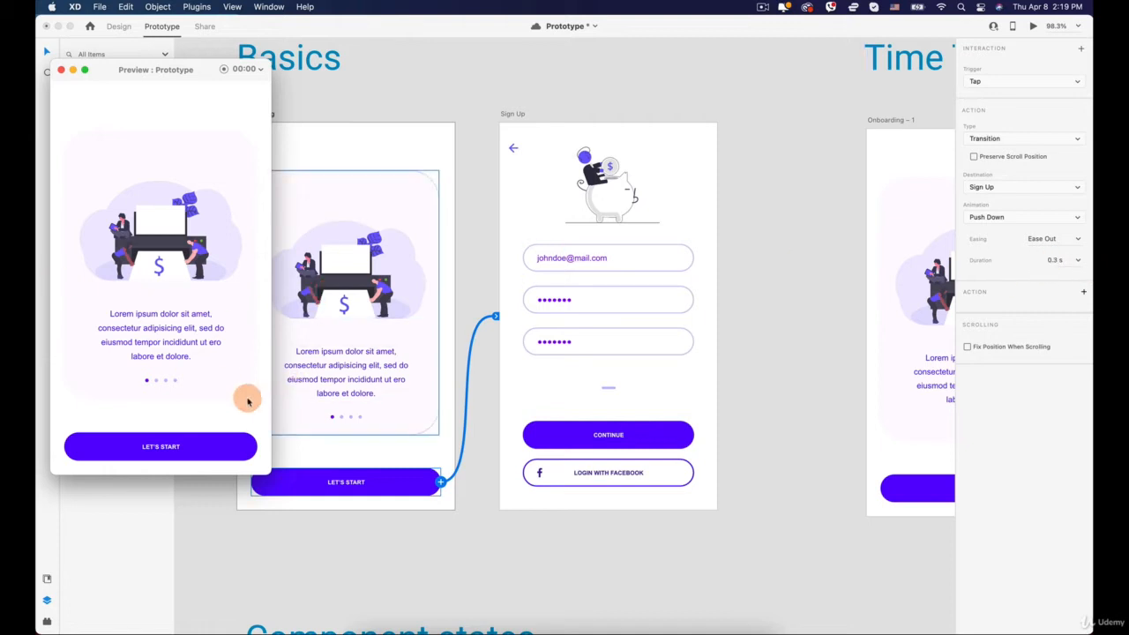
Keep Sign Up as the LET'S START link's destination, set its animation to Slide Up, and test it in the preview
{"action": "left_click", "coordinate": [994, 191]}
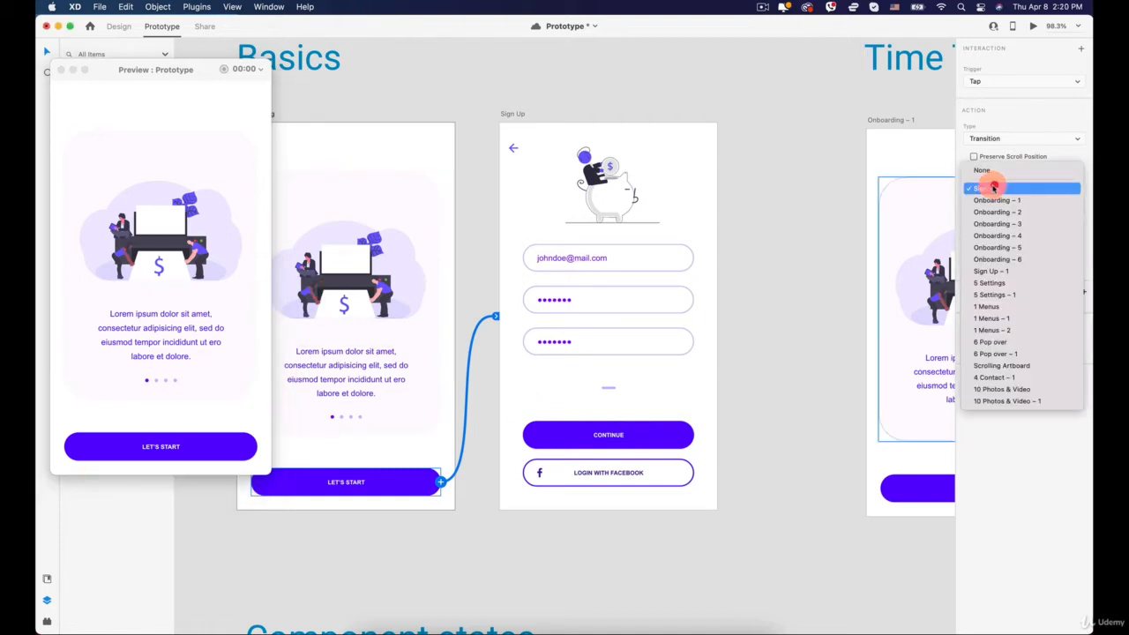
{"action": "left_click", "coordinate": [812, 162]}
{"action": "left_click", "coordinate": [1062, 219]}
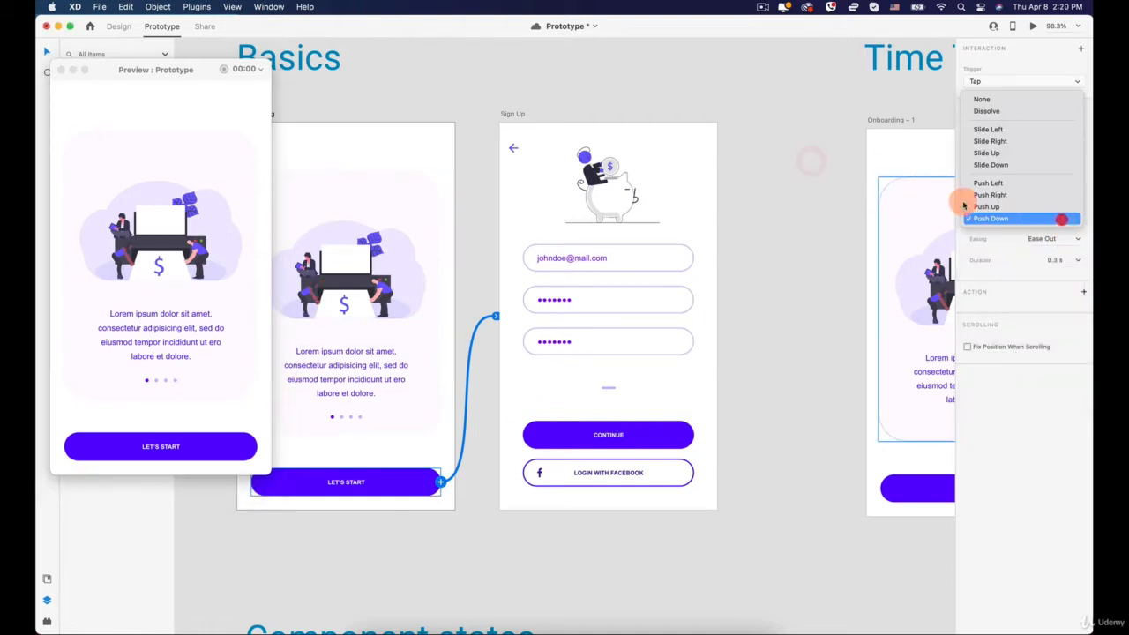
{"action": "left_click", "coordinate": [1003, 154]}
{"action": "left_click", "coordinate": [132, 447]}
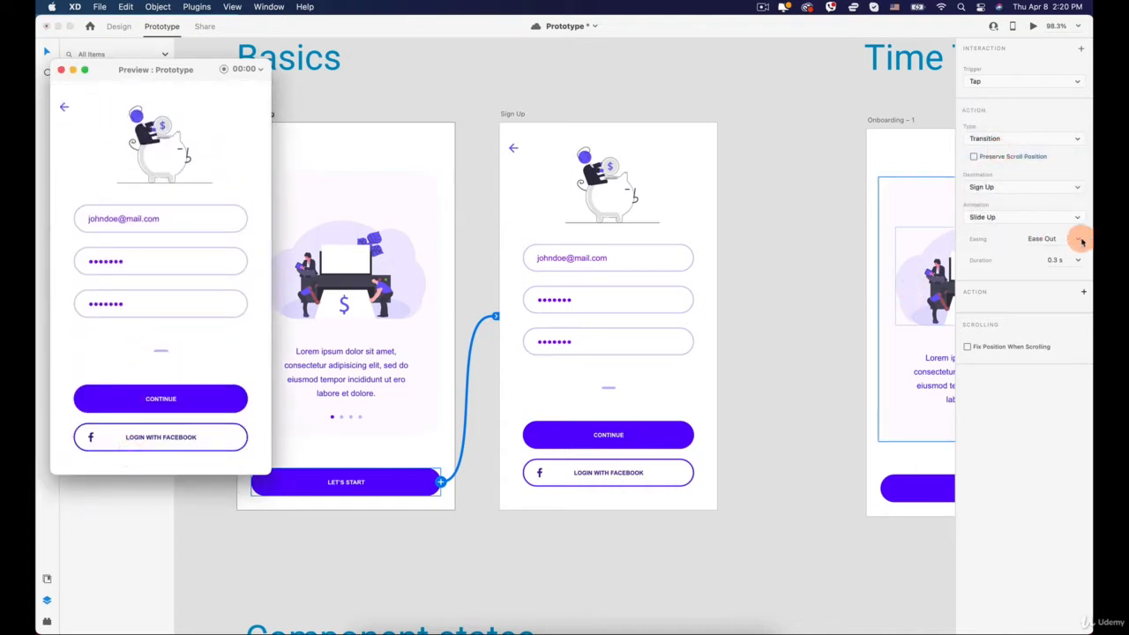
Set the LET'S START link's easing to Ease In-Out and test the transition back and forth in the preview
{"action": "left_click", "coordinate": [1082, 239]}
{"action": "left_click", "coordinate": [1046, 280]}
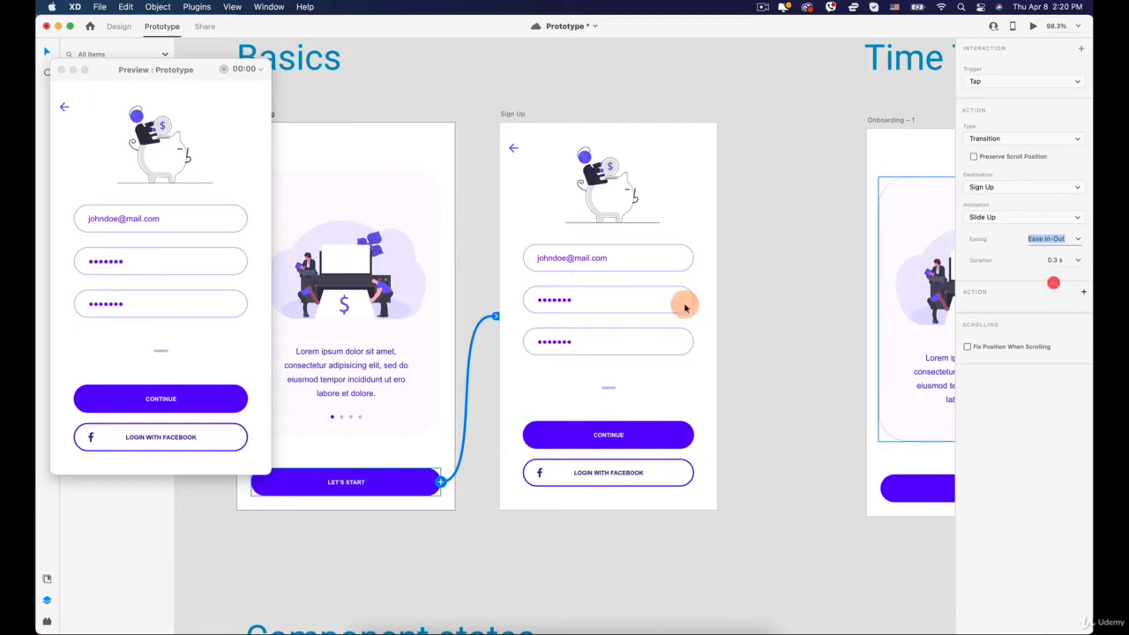
{"action": "left_click", "coordinate": [64, 104]}
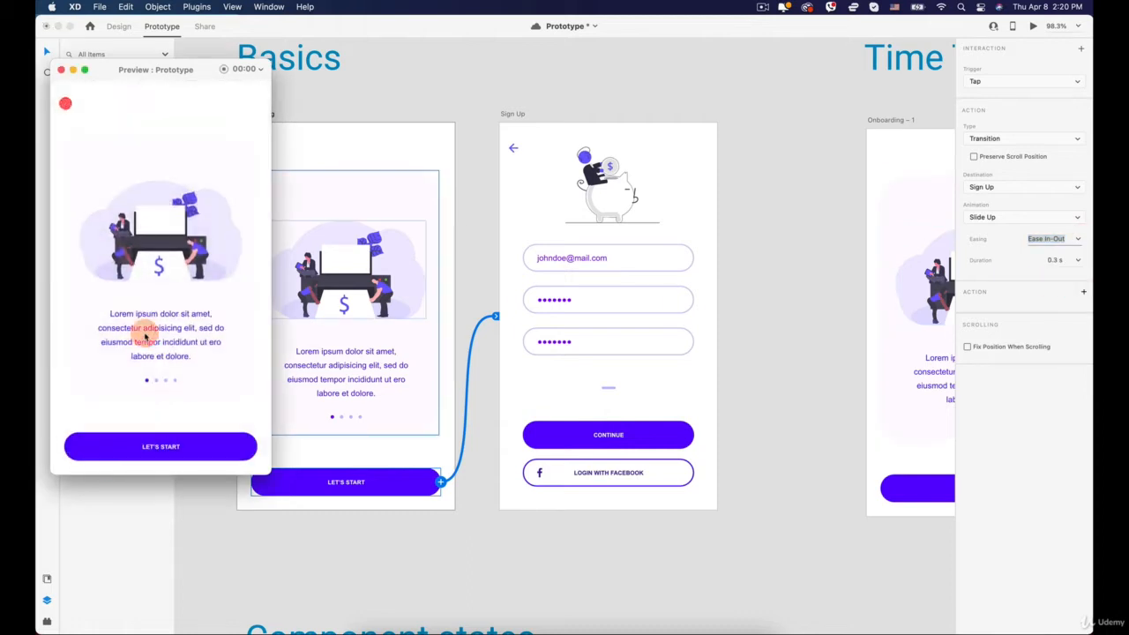
{"action": "left_click", "coordinate": [151, 445]}
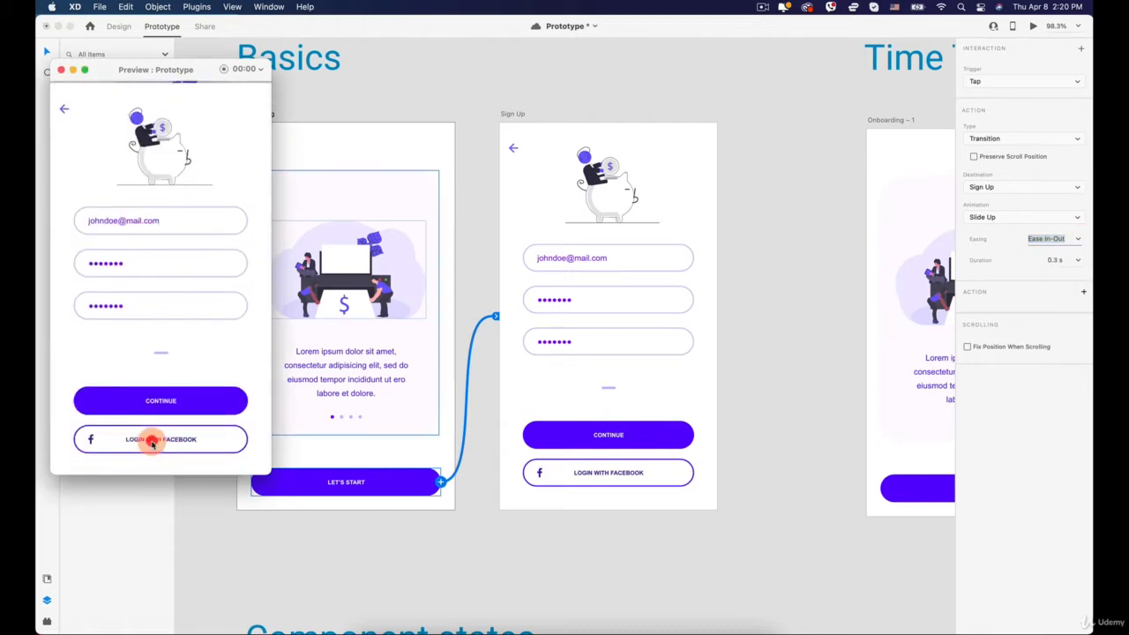
Set the LET'S START link's duration to 0.8 s and test the slower transition in the preview
{"action": "left_click", "coordinate": [1078, 260]}
{"action": "left_click", "coordinate": [1056, 301]}
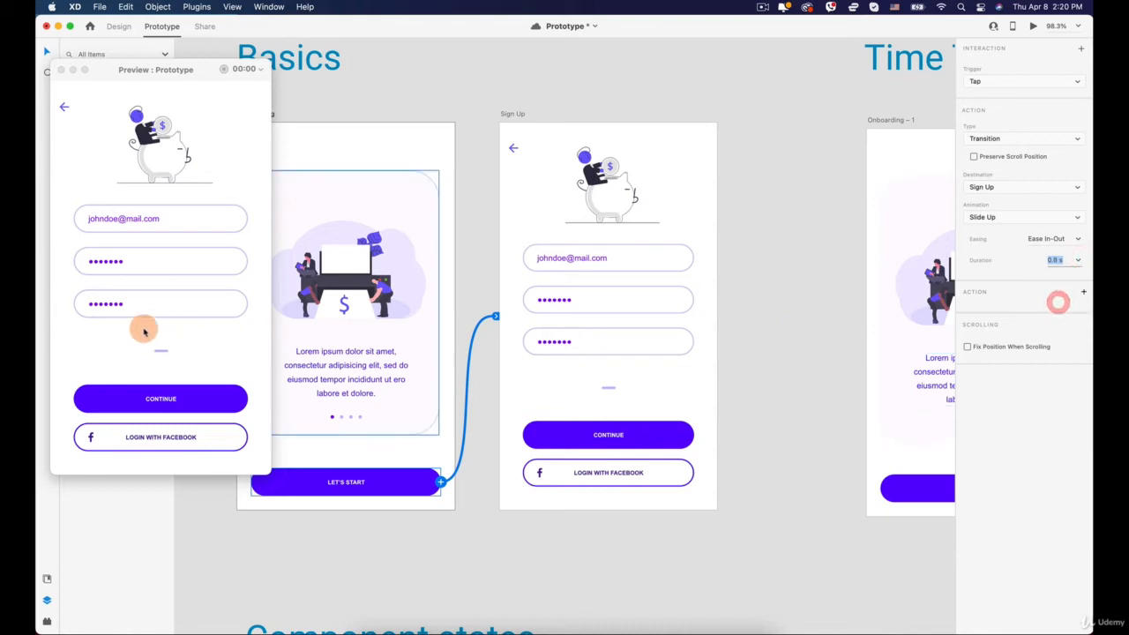
{"action": "left_click", "coordinate": [65, 108]}
{"action": "left_click", "coordinate": [158, 448]}
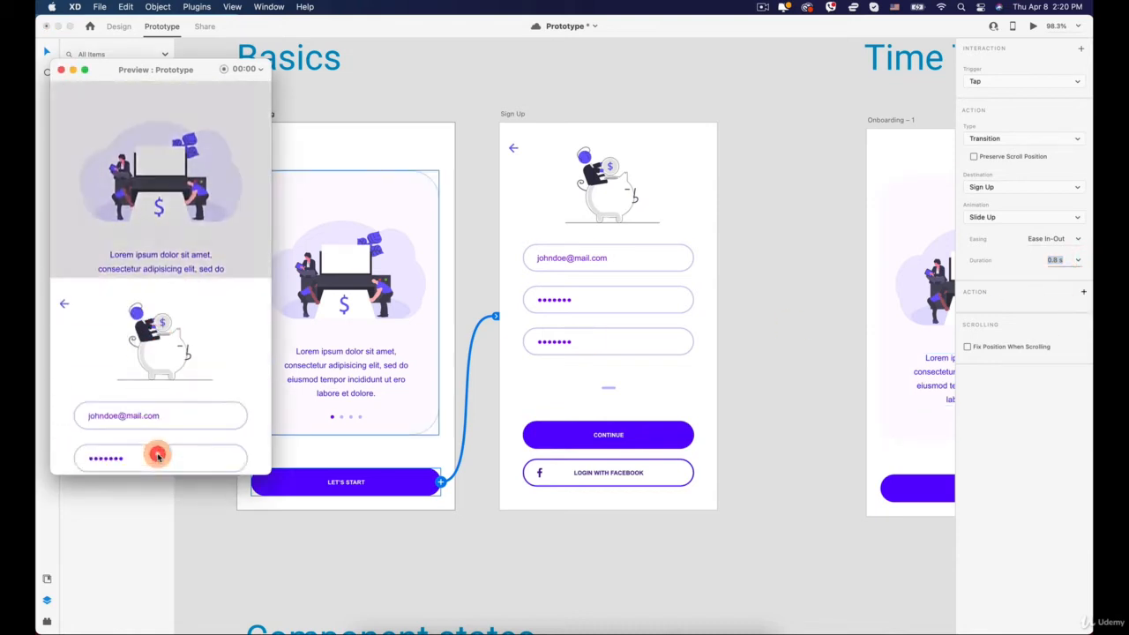
Try a 1 s duration on the LET'S START link, testing it in the preview and returning to Onboarding
{"action": "left_click", "coordinate": [1081, 260]}
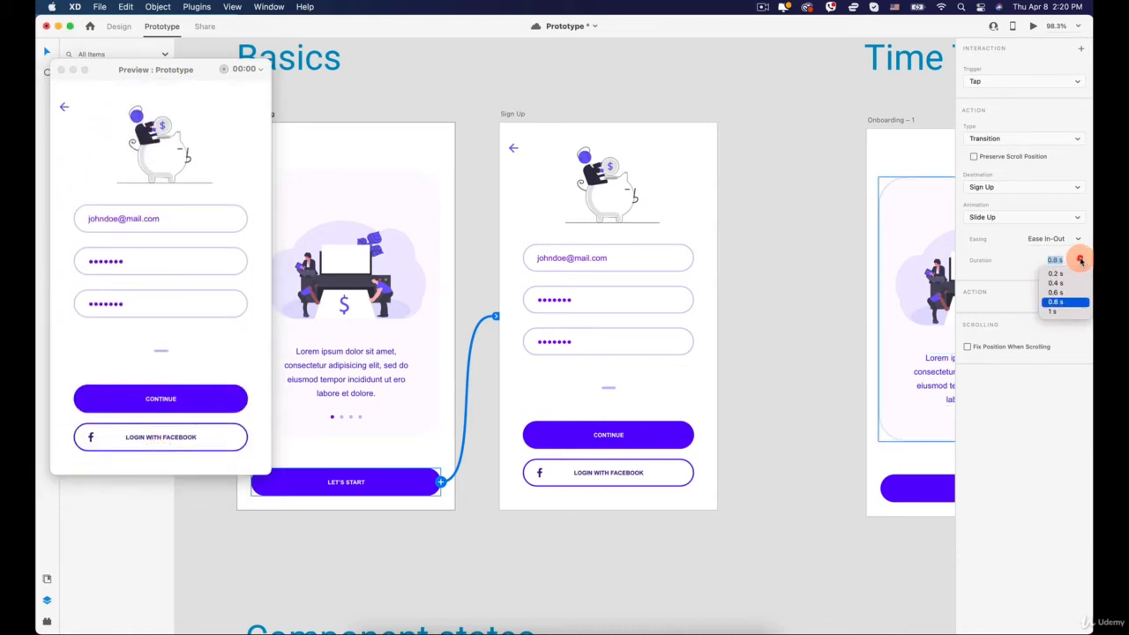
{"action": "left_click", "coordinate": [1056, 313]}
{"action": "left_click", "coordinate": [65, 107]}
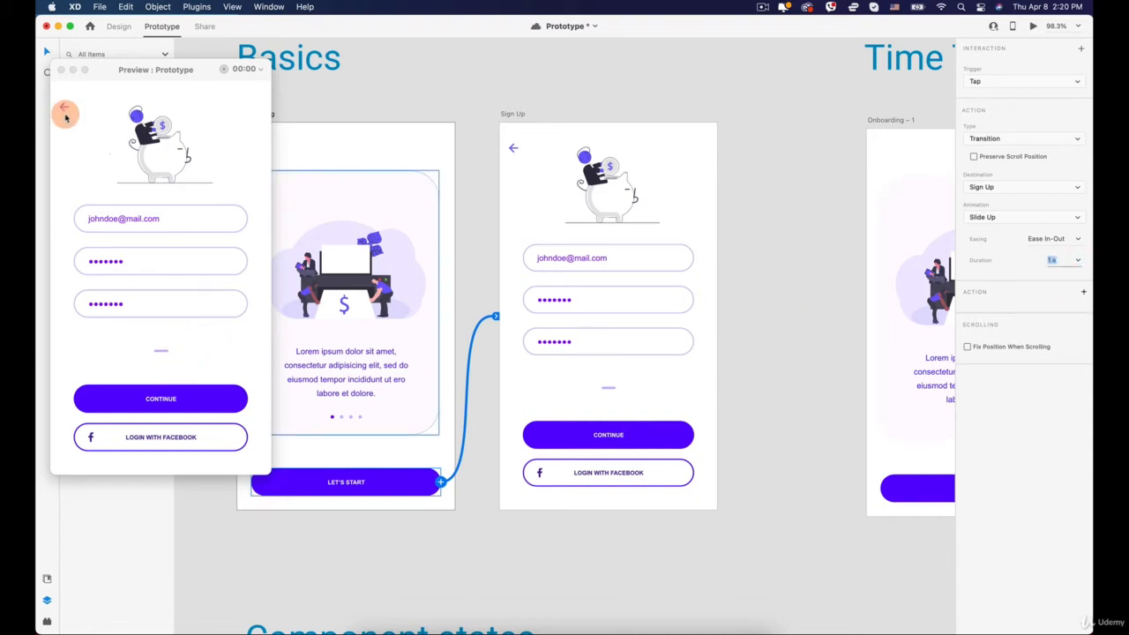
{"action": "left_click", "coordinate": [149, 454]}
{"action": "left_click", "coordinate": [156, 449]}
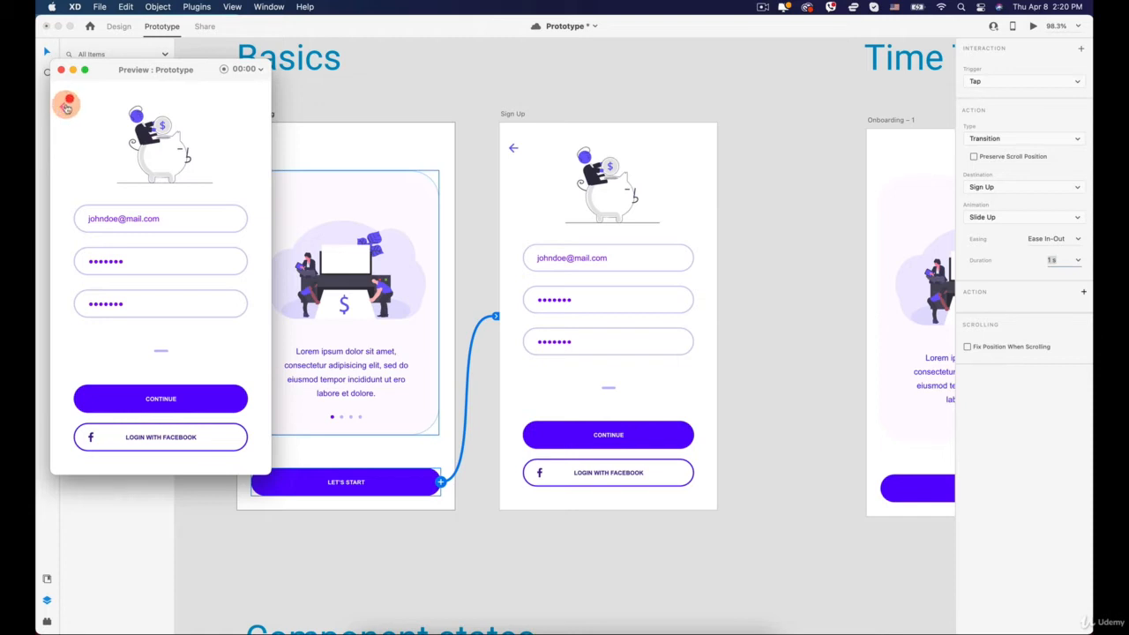
{"action": "left_click", "coordinate": [66, 106]}
Set the LET'S START link's duration to 0.4 s and play the transition once in the preview
{"action": "left_click", "coordinate": [1082, 259]}
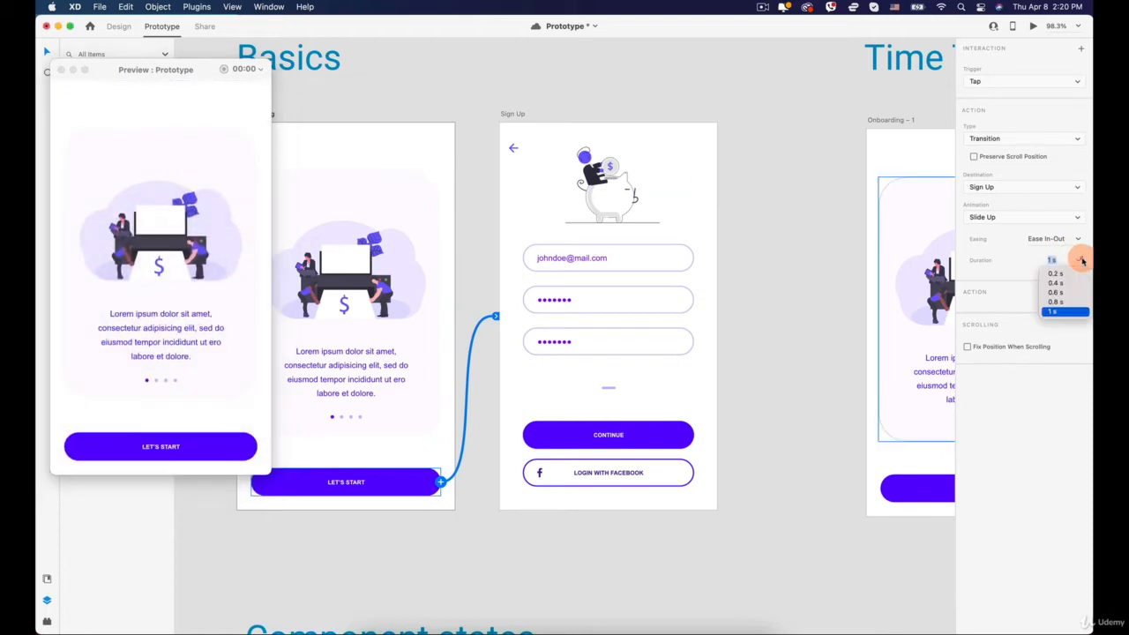
{"action": "left_click", "coordinate": [1058, 284]}
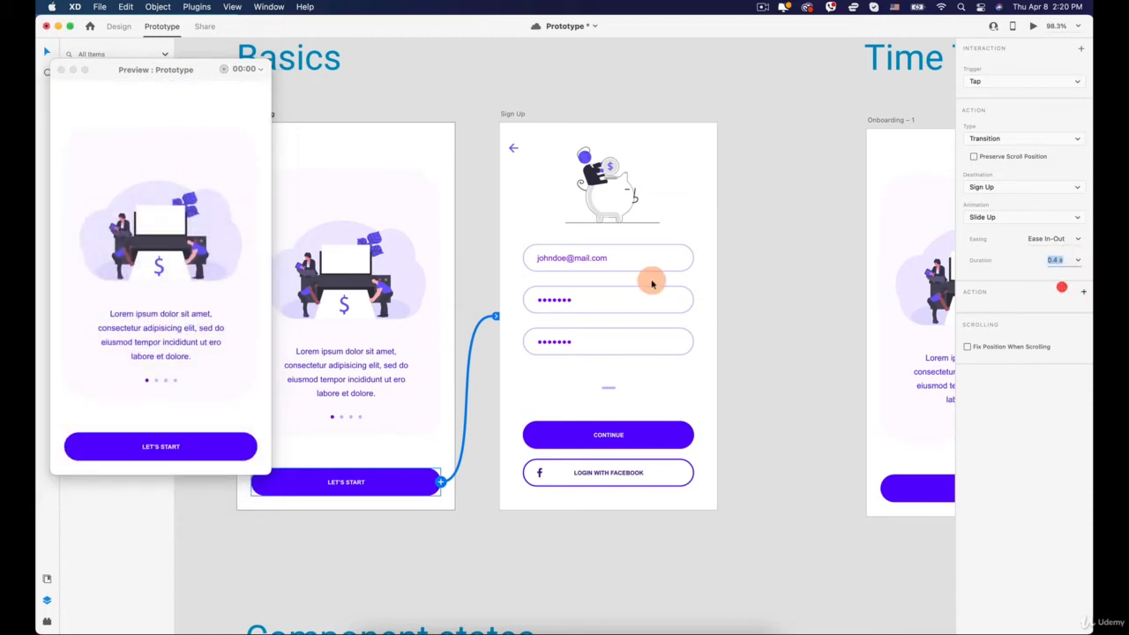
{"action": "left_click", "coordinate": [161, 446]}
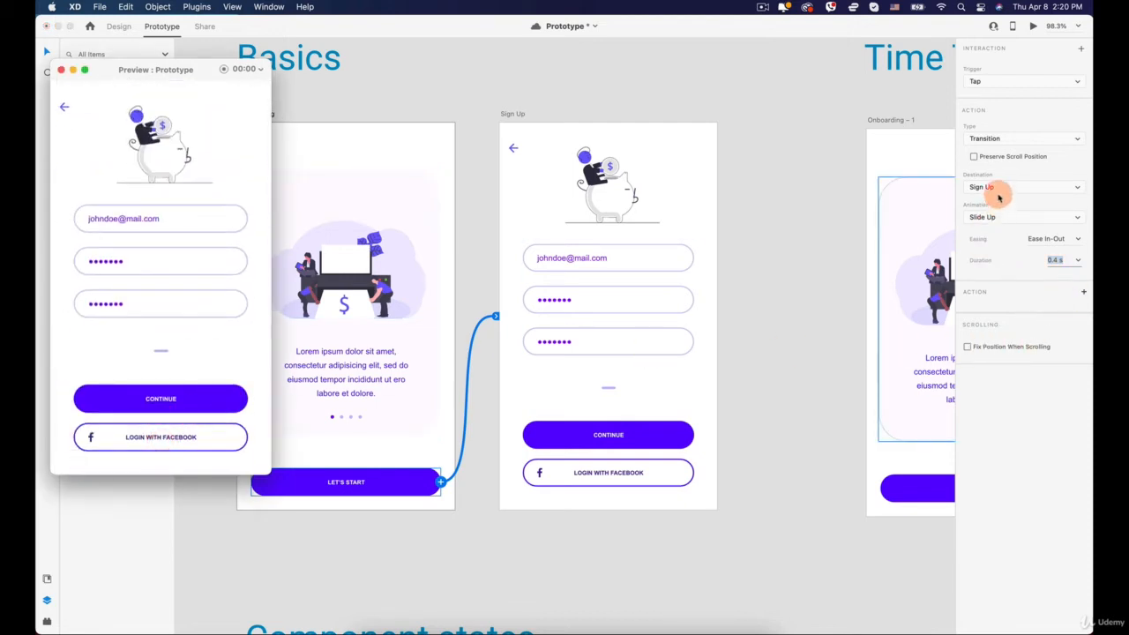
Check the action types available for the LET'S START link and close the preview window
{"action": "left_click", "coordinate": [1010, 143]}
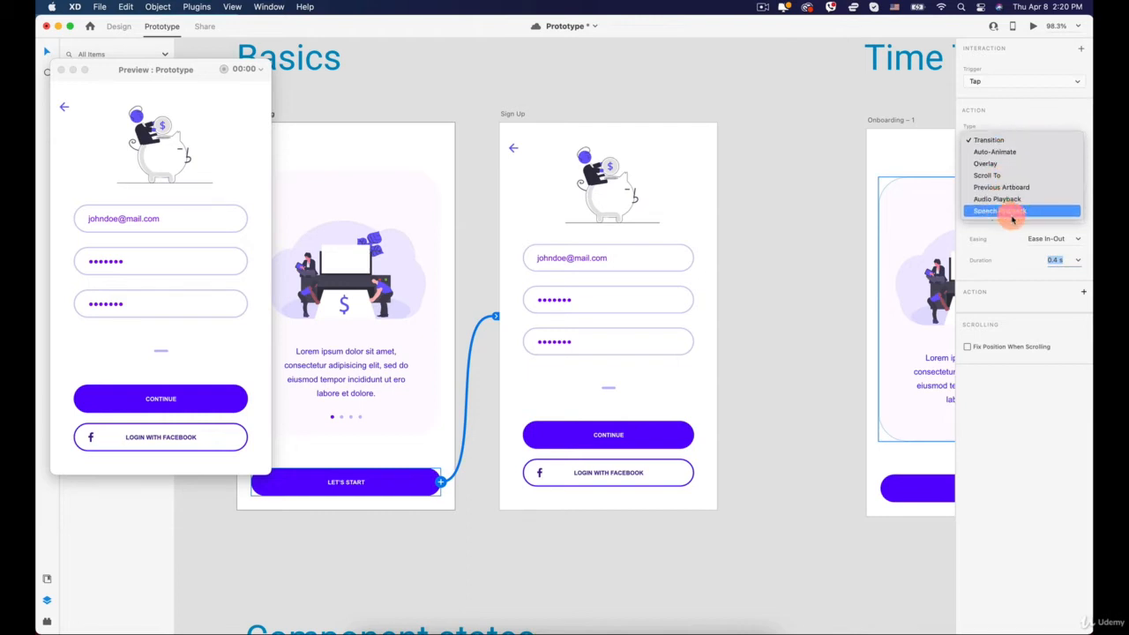
{"action": "left_click", "coordinate": [1010, 103]}
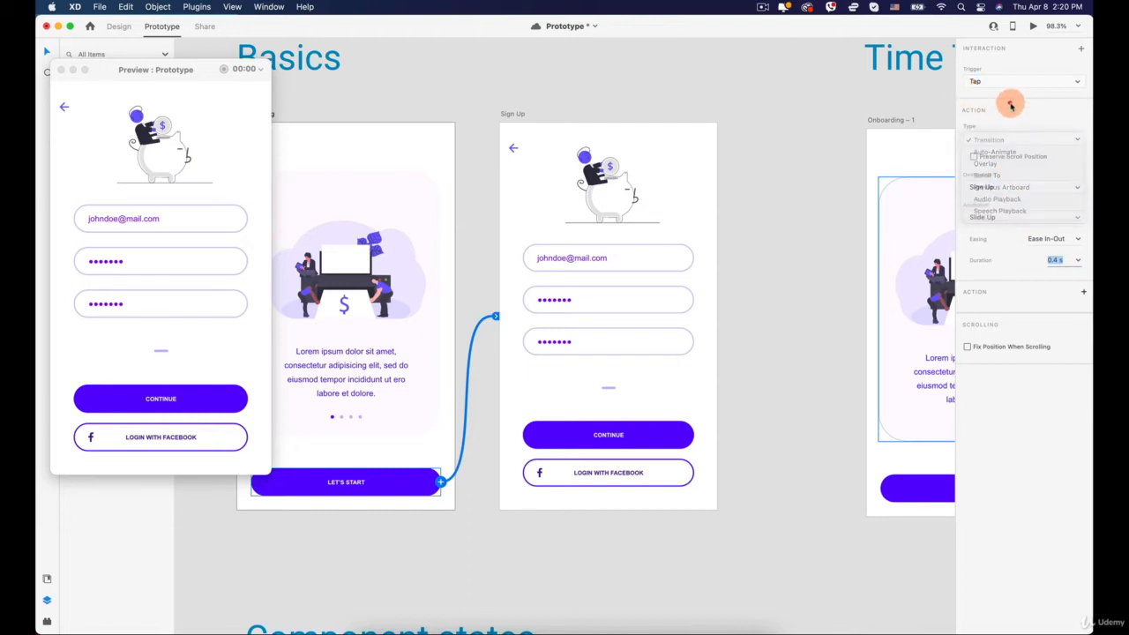
{"action": "left_click", "coordinate": [514, 149]}
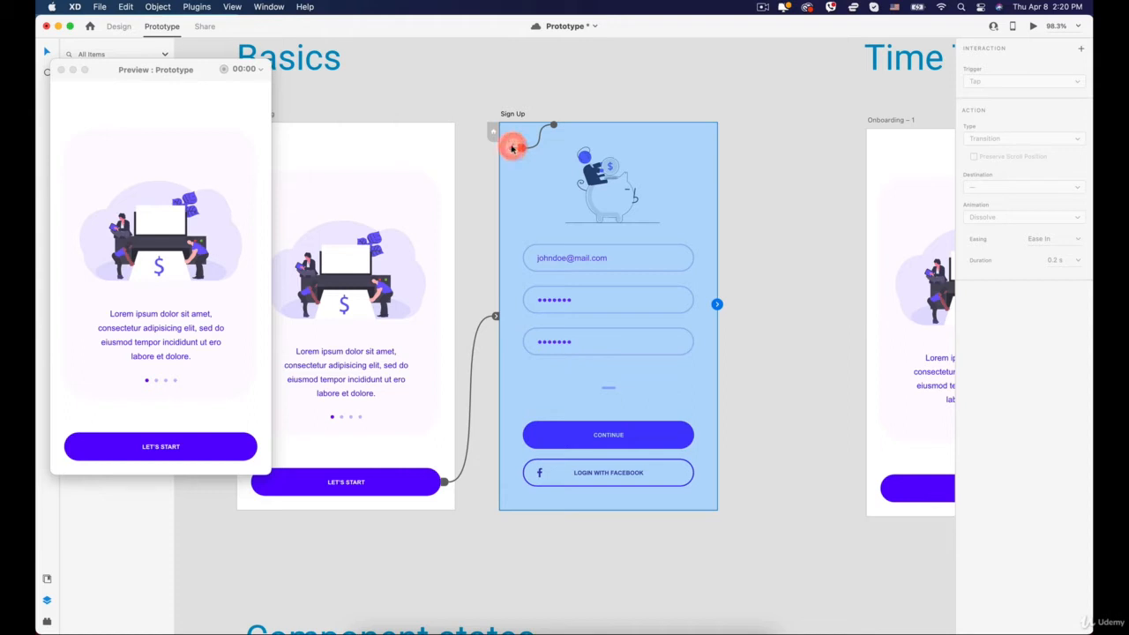
{"action": "left_click", "coordinate": [439, 63]}
{"action": "left_click", "coordinate": [60, 70]}
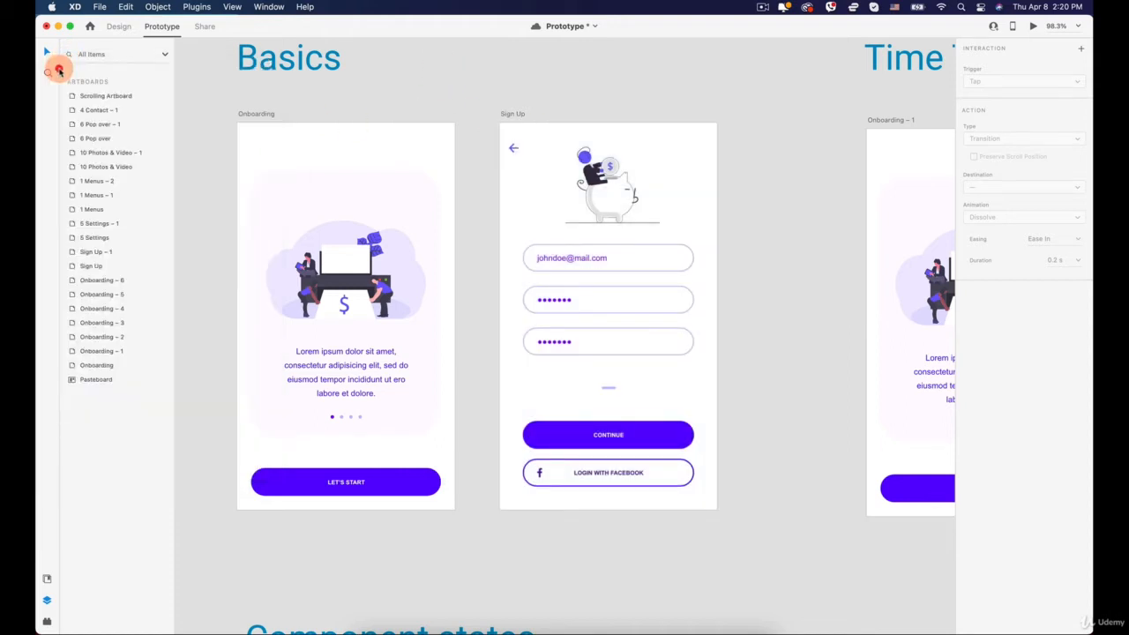
Remove the LET'S START link by pulling its connector off Sign Up onto the empty canvas, and undo the removal
{"action": "left_click", "coordinate": [410, 481]}
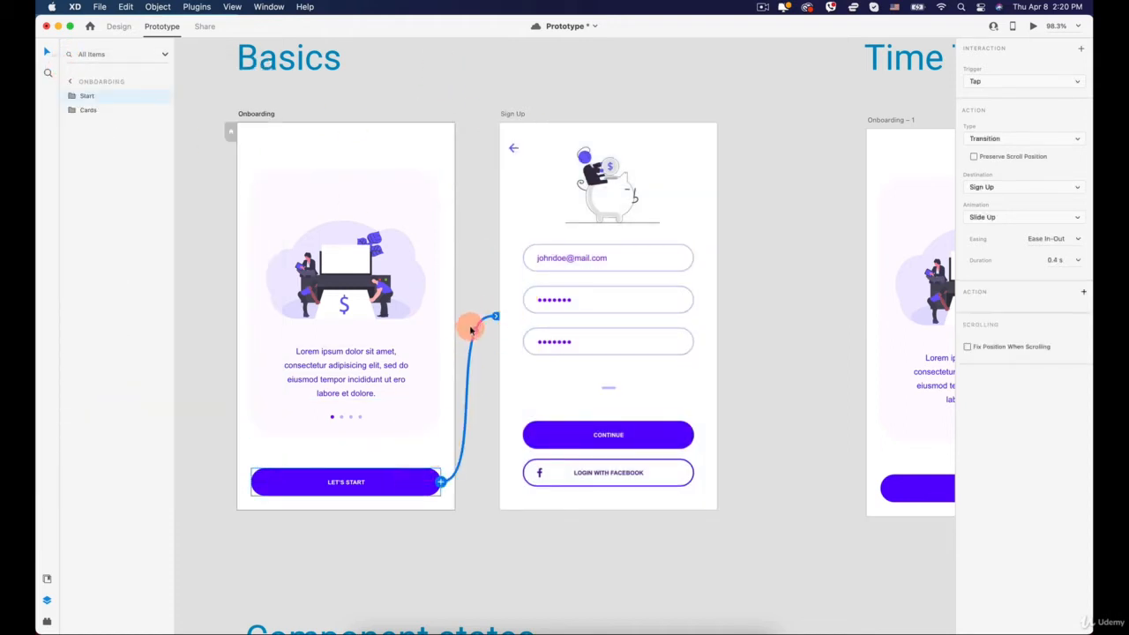
{"action": "left_click_drag", "start_coordinate": [476, 328], "coordinate": [486, 548]}
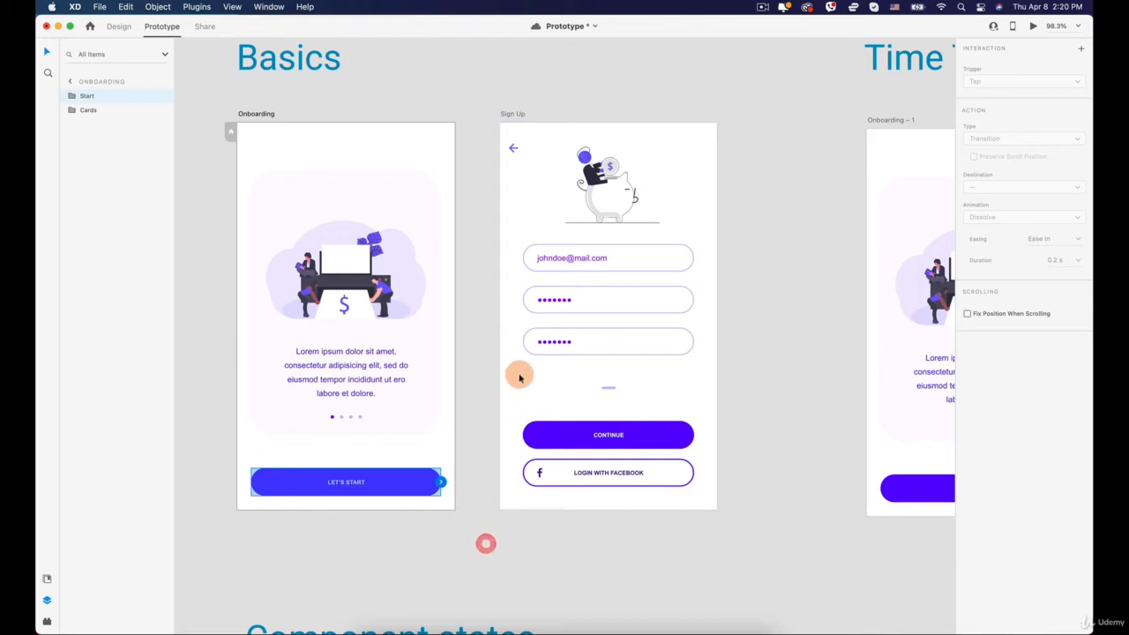
{"action": "key", "text": "super+z"}
{"action": "left_click", "coordinate": [482, 326]}
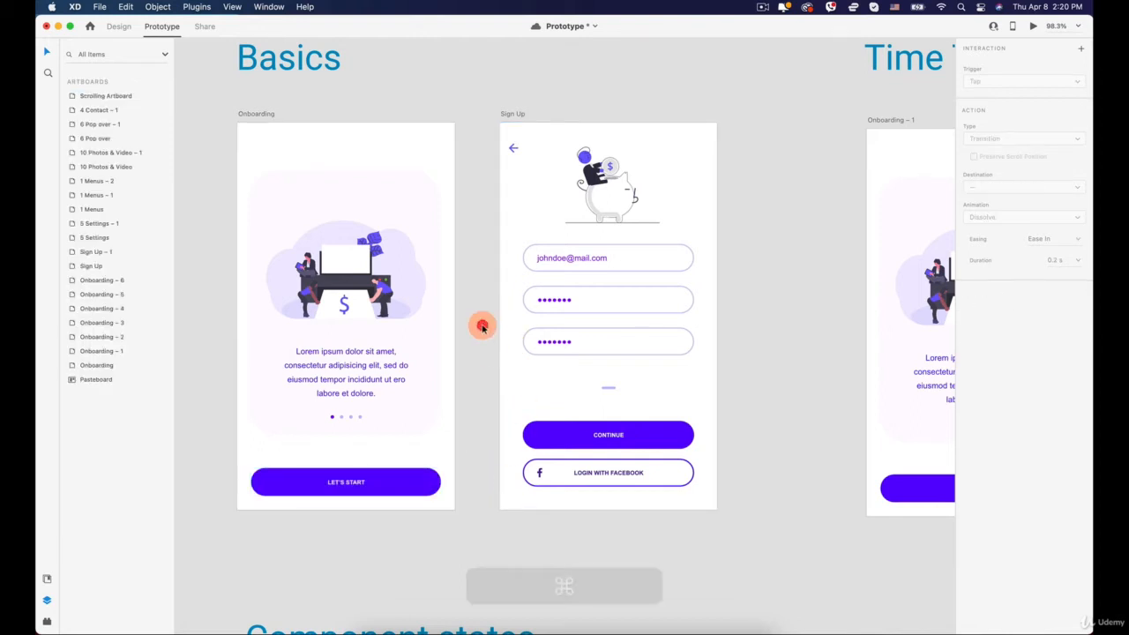
Delete the tap links of the LET'S START button on Onboarding and the back arrow on Sign Up
{"action": "left_click", "coordinate": [410, 481]}
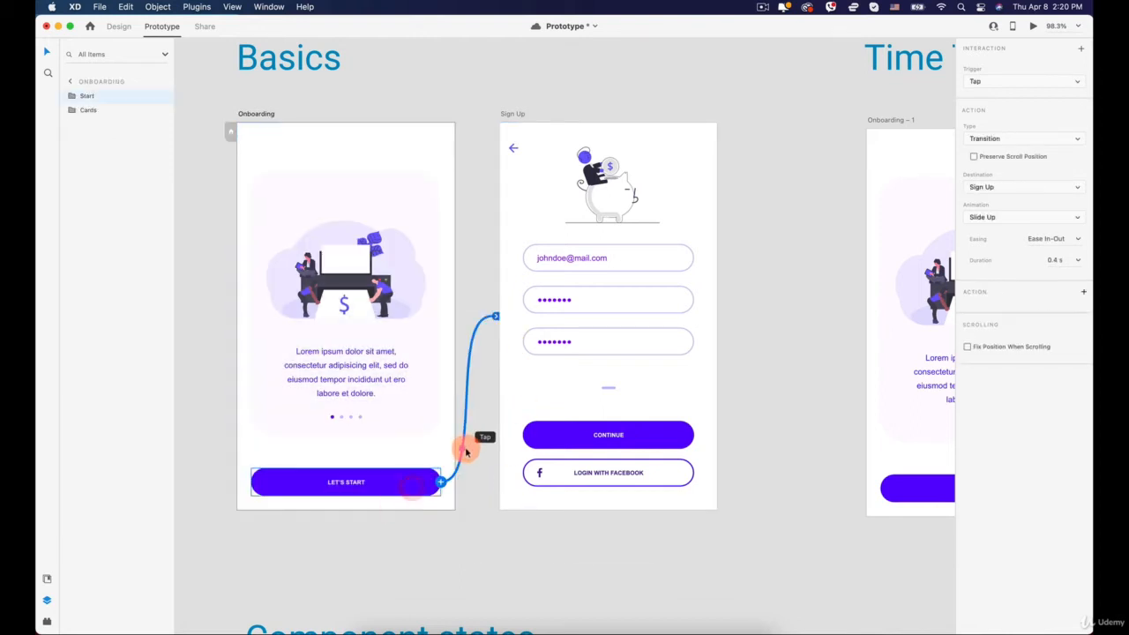
{"action": "key", "text": "BackSpace"}
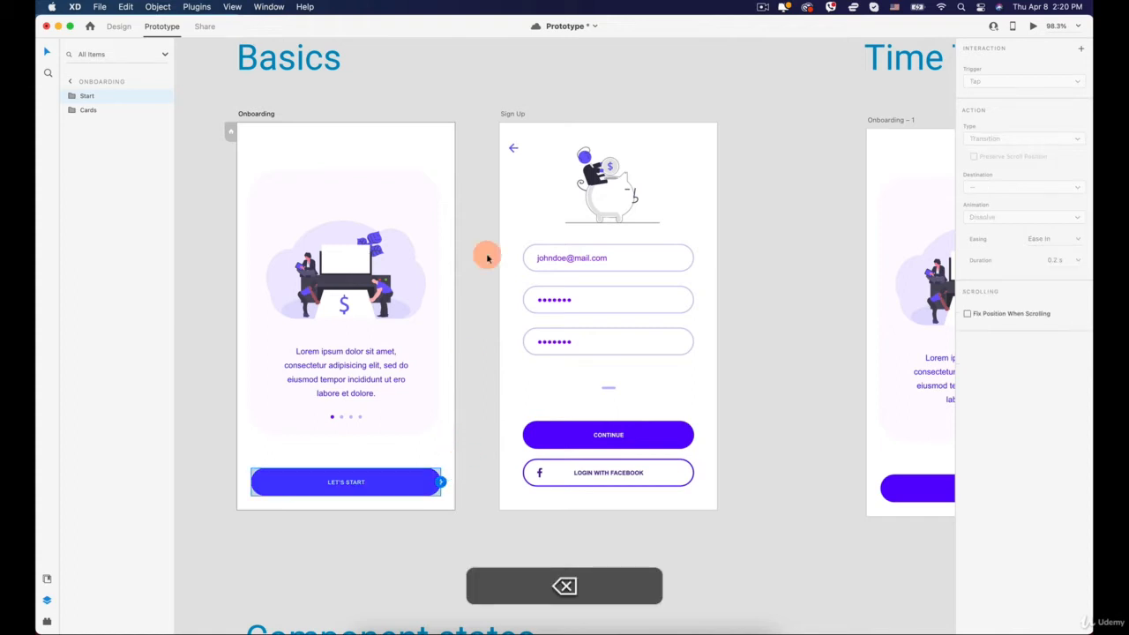
{"action": "left_click", "coordinate": [516, 148]}
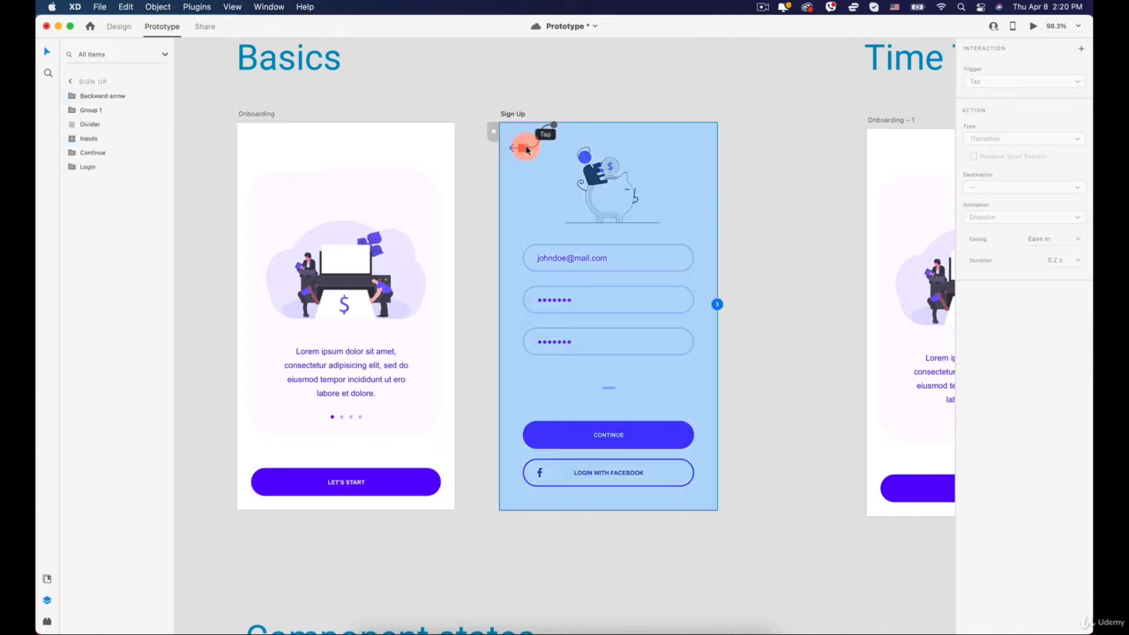
{"action": "left_click", "coordinate": [526, 148]}
{"action": "key", "text": "BackSpace"}
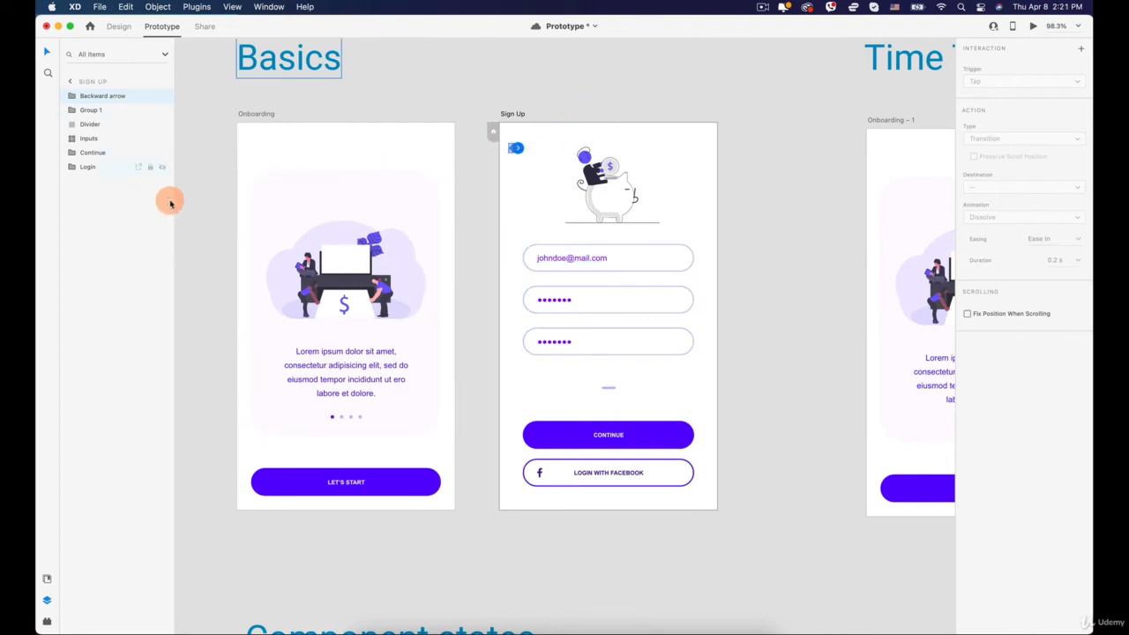
Examine the series of Onboarding artboards in the Time Transition section
{"action": "scroll", "coordinate": [258, 232], "scroll_direction": "down", "scroll_amount": 3}
{"action": "scroll", "coordinate": [259, 233], "scroll_direction": "down", "scroll_amount": 2}
{"action": "key", "text": "space"}
{"action": "left_click_drag", "start_coordinate": [413, 114], "coordinate": [232, 133]}
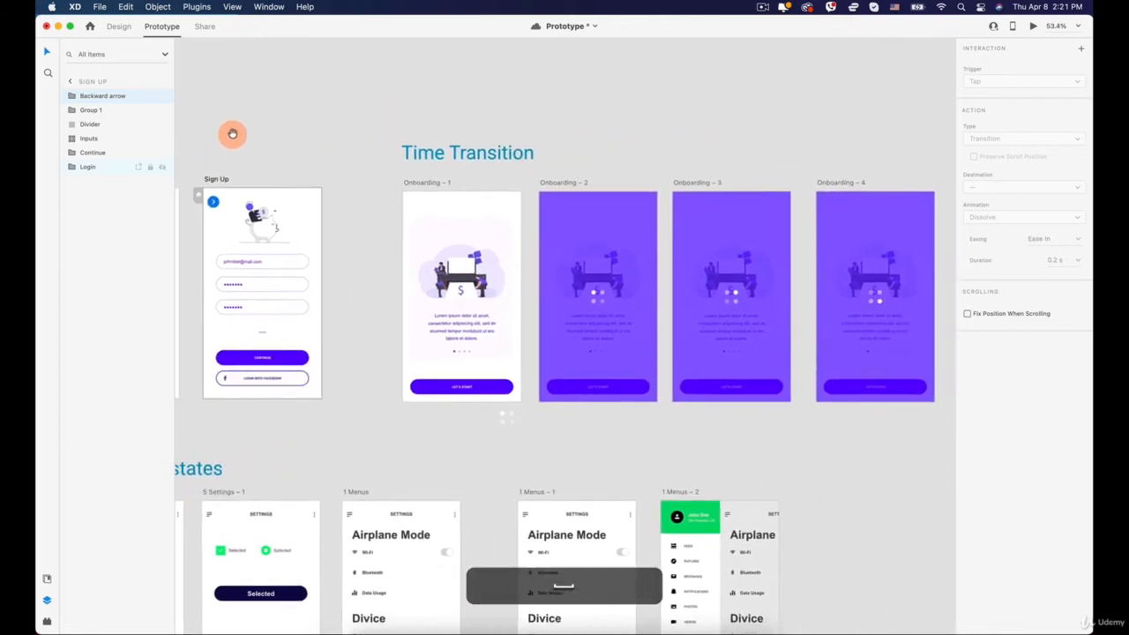
{"action": "scroll", "coordinate": [570, 222], "scroll_direction": "down", "scroll_amount": 3}
{"action": "key", "text": "space"}
{"action": "left_click_drag", "start_coordinate": [741, 146], "coordinate": [617, 141]}
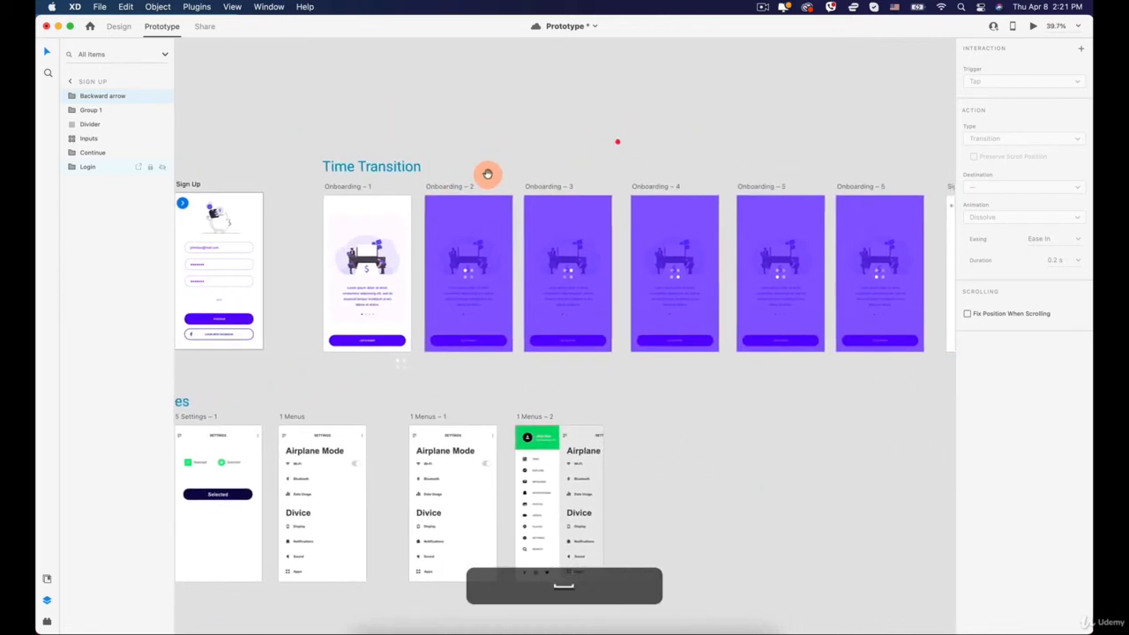
{"action": "left_click", "coordinate": [352, 188]}
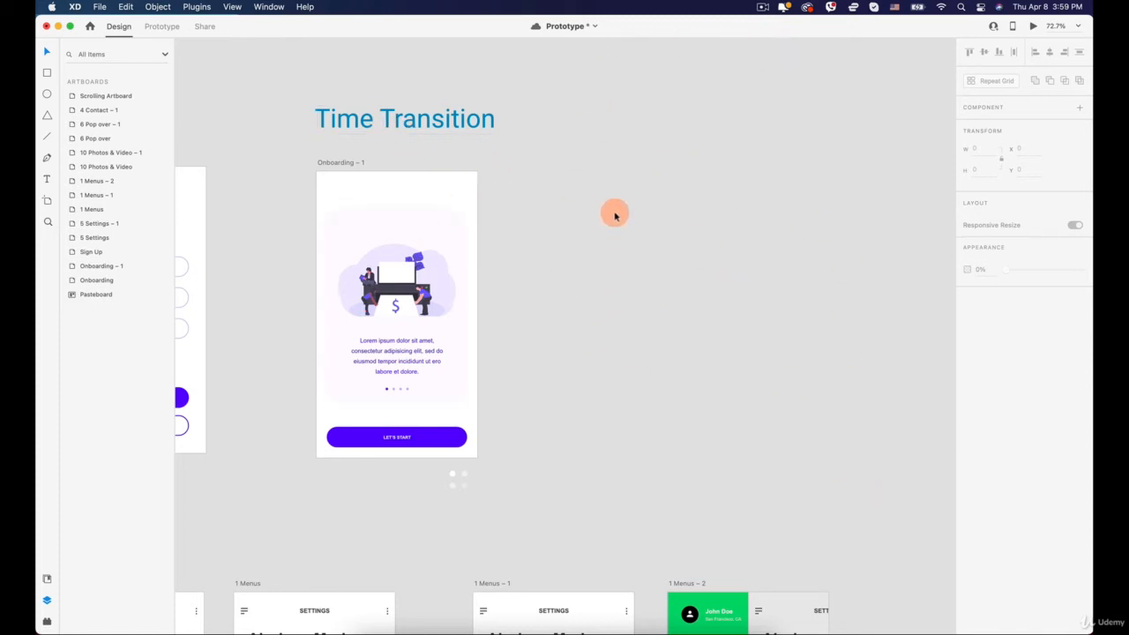
Duplicate the Onboarding – 1 artboard in the Time Transition section, placing the copy level beside it at X 1190
{"action": "left_click", "coordinate": [408, 446]}
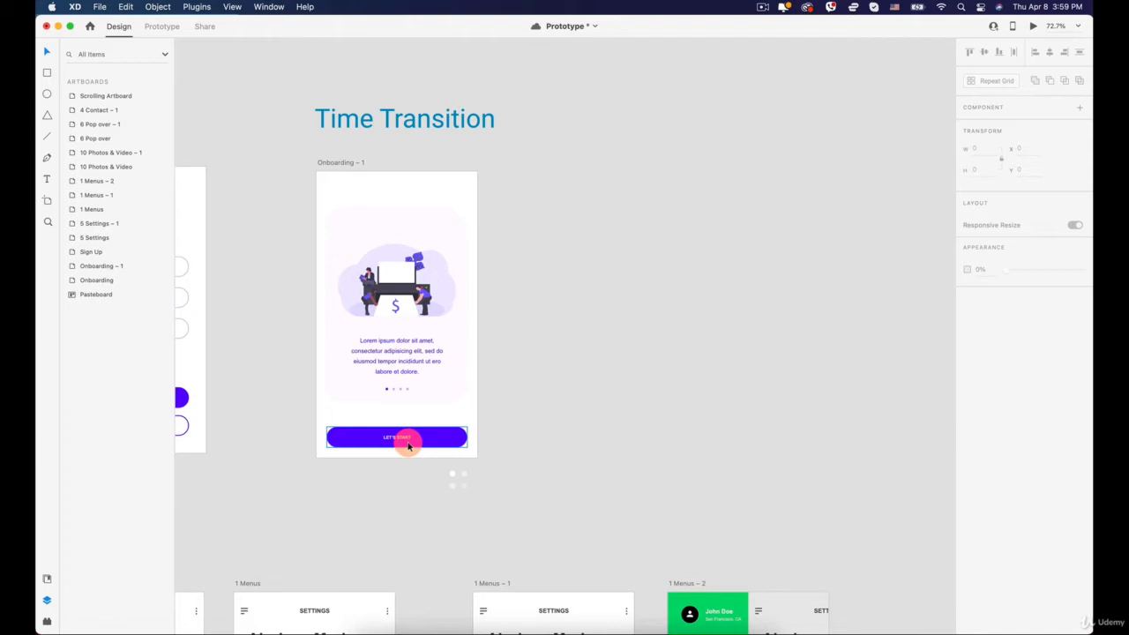
{"action": "left_click", "coordinate": [347, 167]}
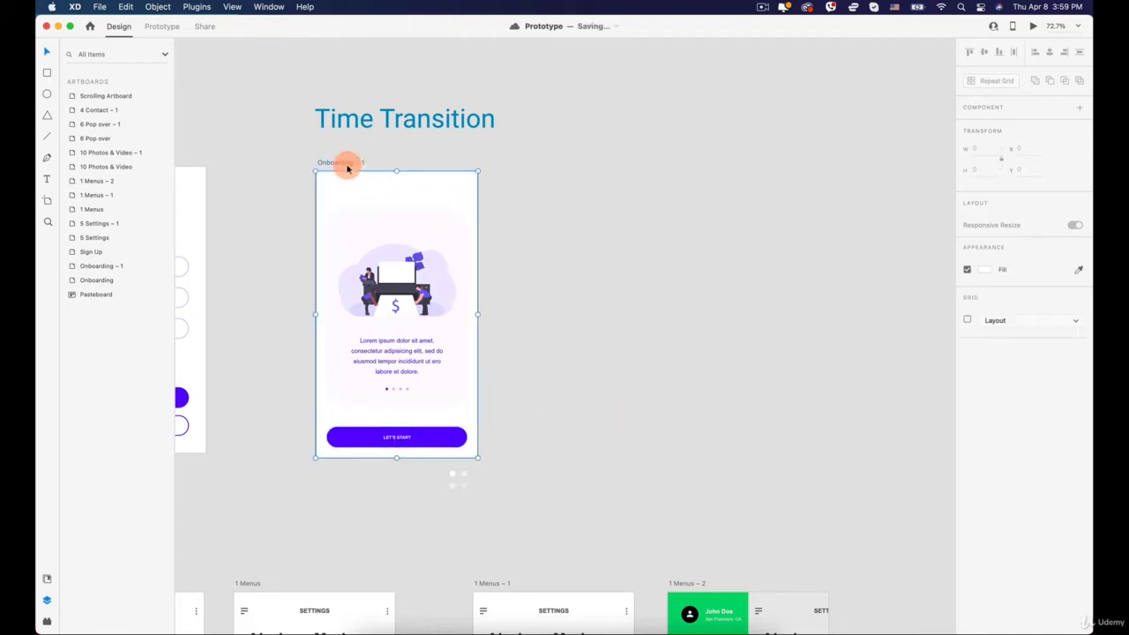
{"action": "left_click", "coordinate": [345, 165]}
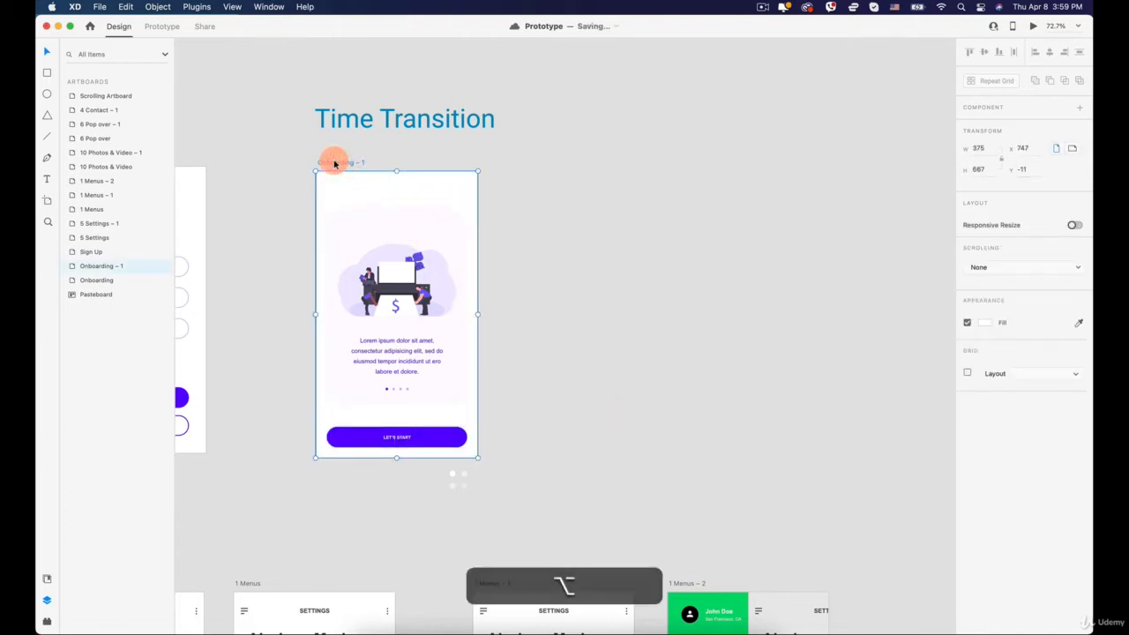
{"action": "left_click_drag", "start_coordinate": [335, 162], "coordinate": [525, 173]}
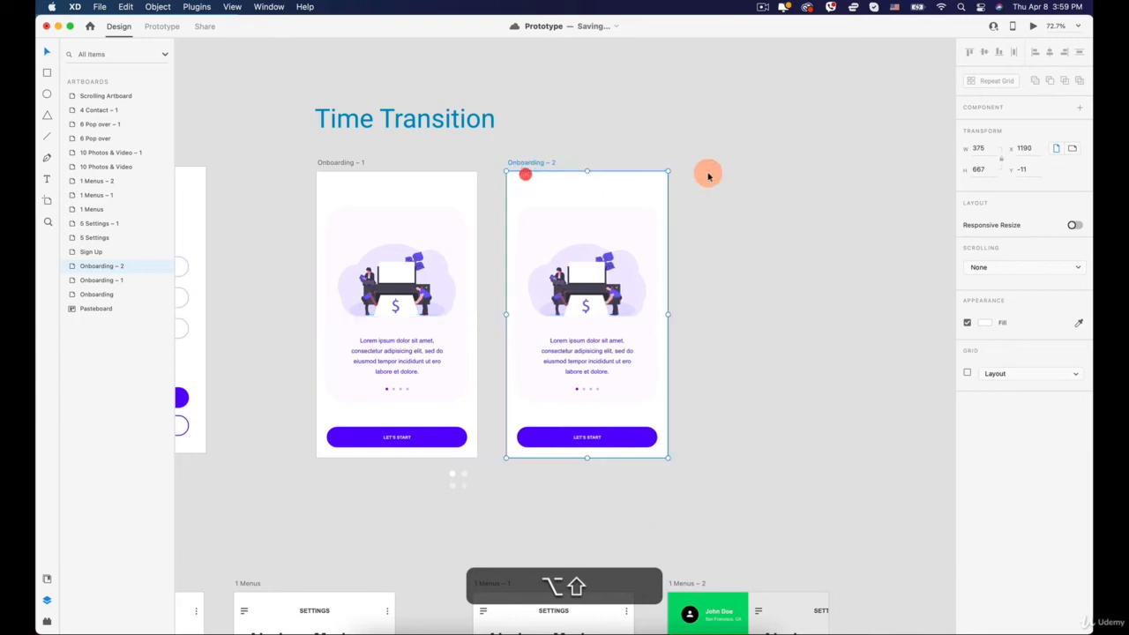
{"action": "left_click", "coordinate": [708, 173]}
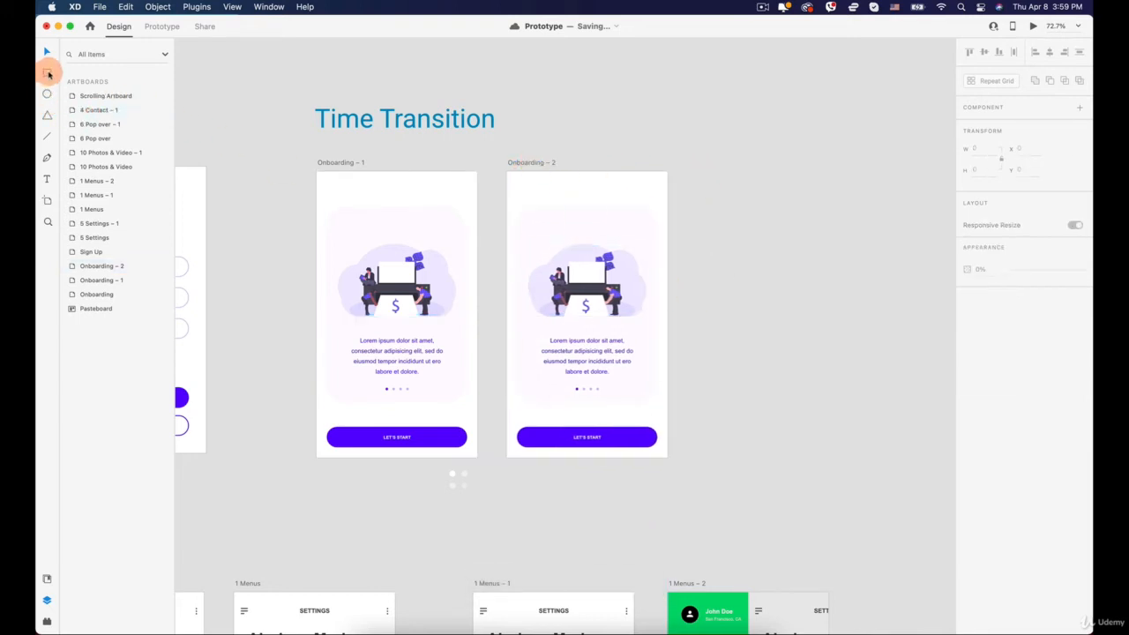
Draw a 375 × 667 rectangle that covers the whole Onboarding – 2 artboard
{"action": "left_click", "coordinate": [49, 74]}
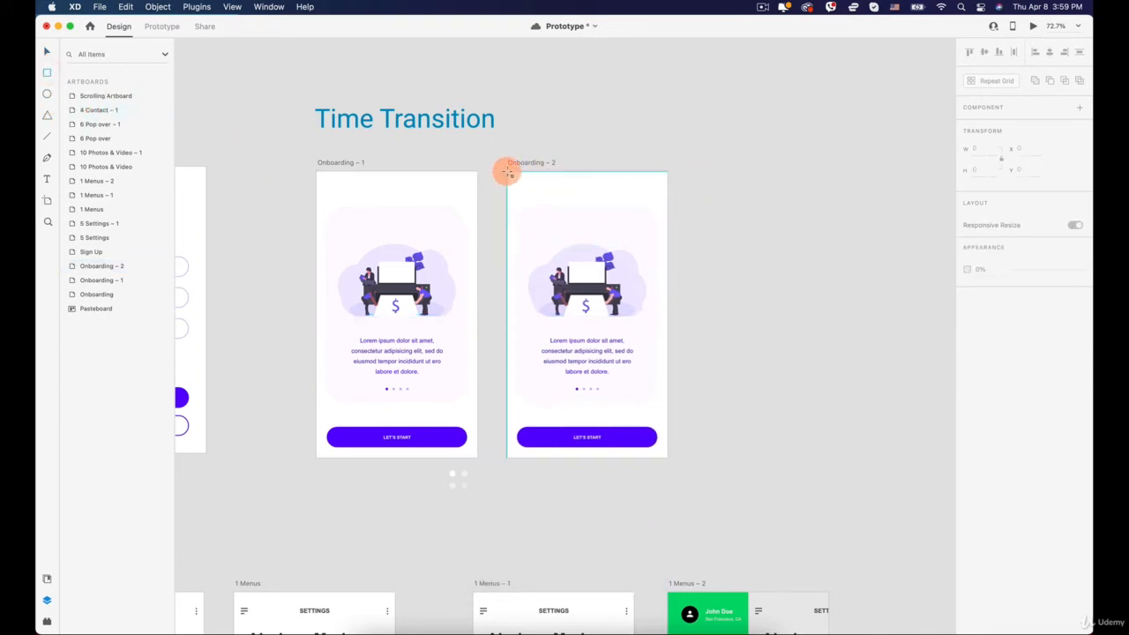
{"action": "left_click_drag", "start_coordinate": [508, 173], "coordinate": [669, 459]}
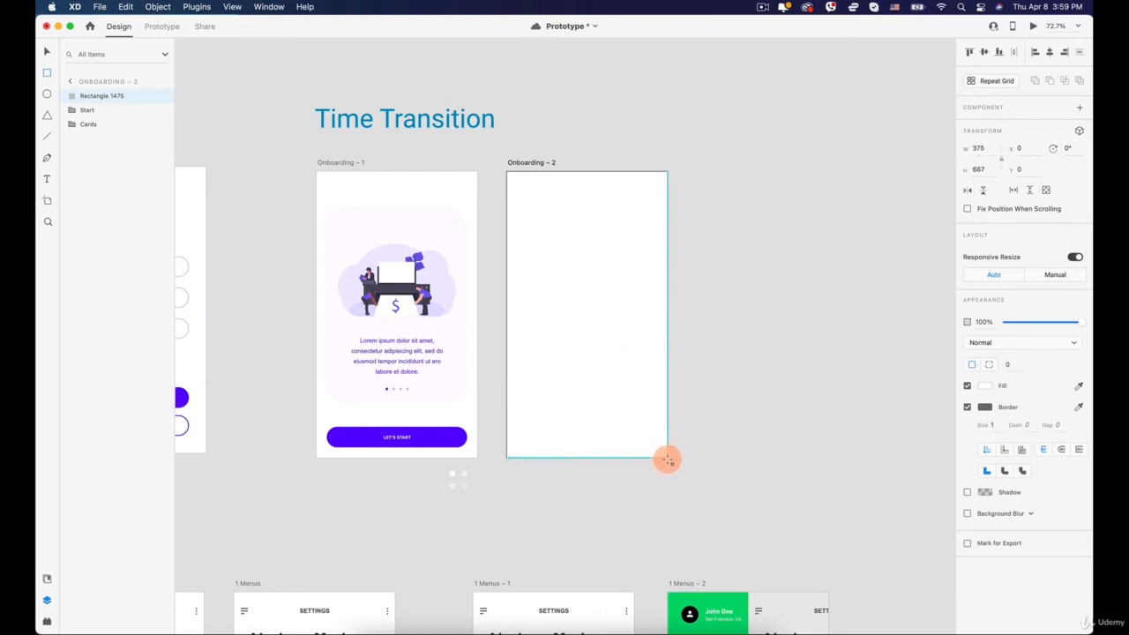
Fill the rectangle covering Onboarding – 2 with purple and lower its opacity to 75%
{"action": "left_click", "coordinate": [985, 385]}
{"action": "left_click", "coordinate": [946, 353]}
{"action": "left_click_drag", "start_coordinate": [898, 349], "coordinate": [915, 338]}
{"action": "left_click", "coordinate": [1006, 304]}
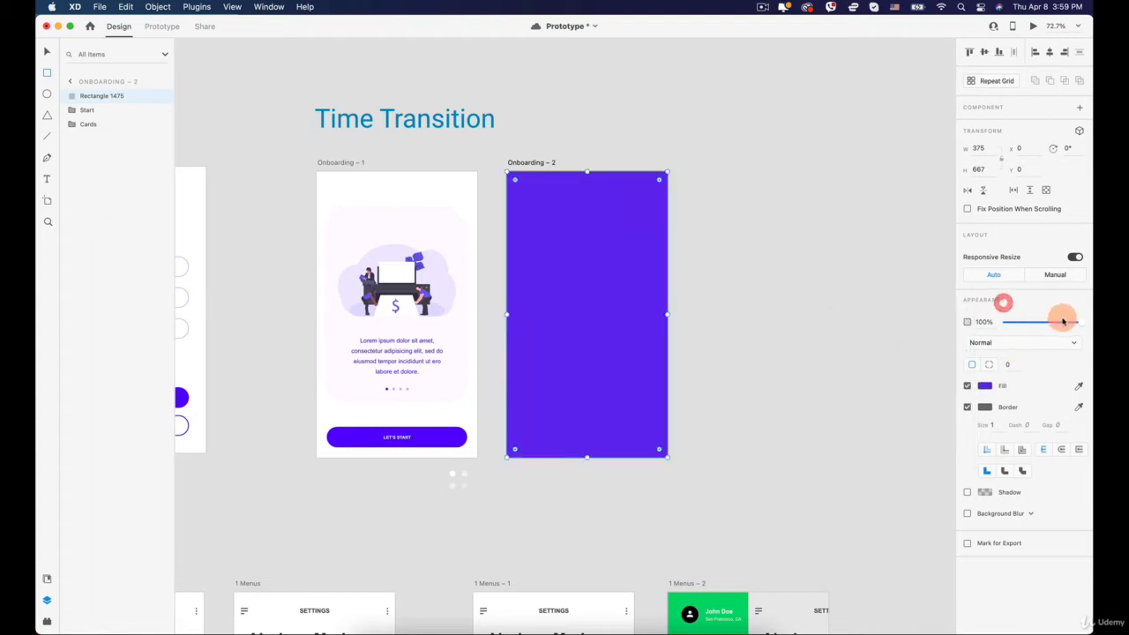
{"action": "mouse_move", "coordinate": [1063, 322]}
{"action": "left_mouse_down"}
{"action": "mouse_move", "coordinate": [1033, 323]}
{"action": "mouse_move", "coordinate": [1058, 323]}
{"action": "left_mouse_up"}
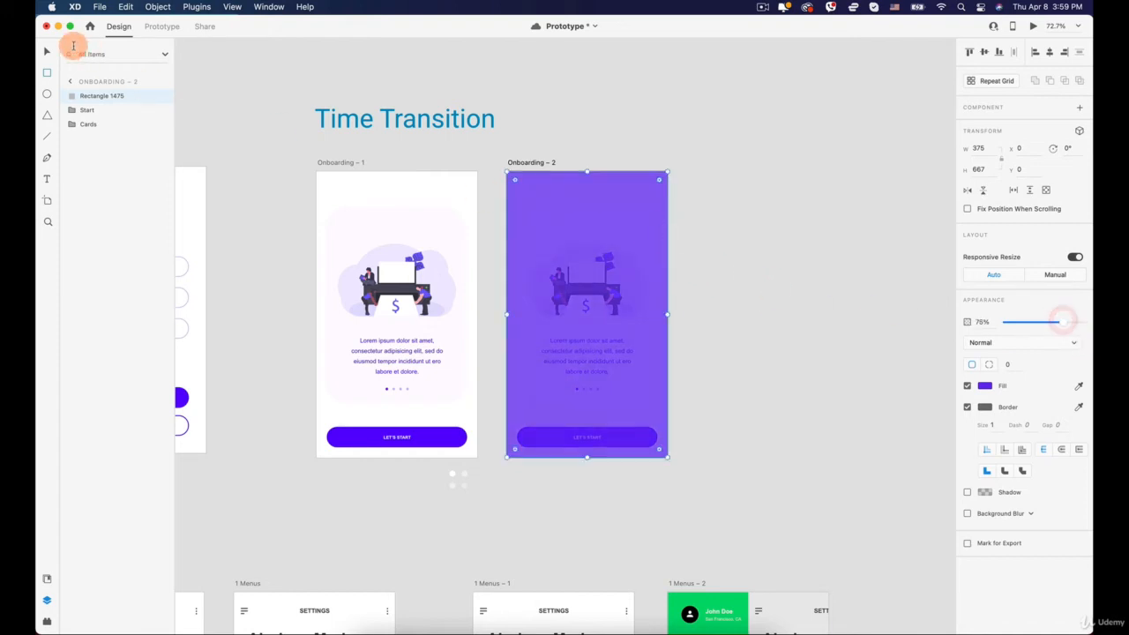
{"action": "left_click", "coordinate": [870, 294]}
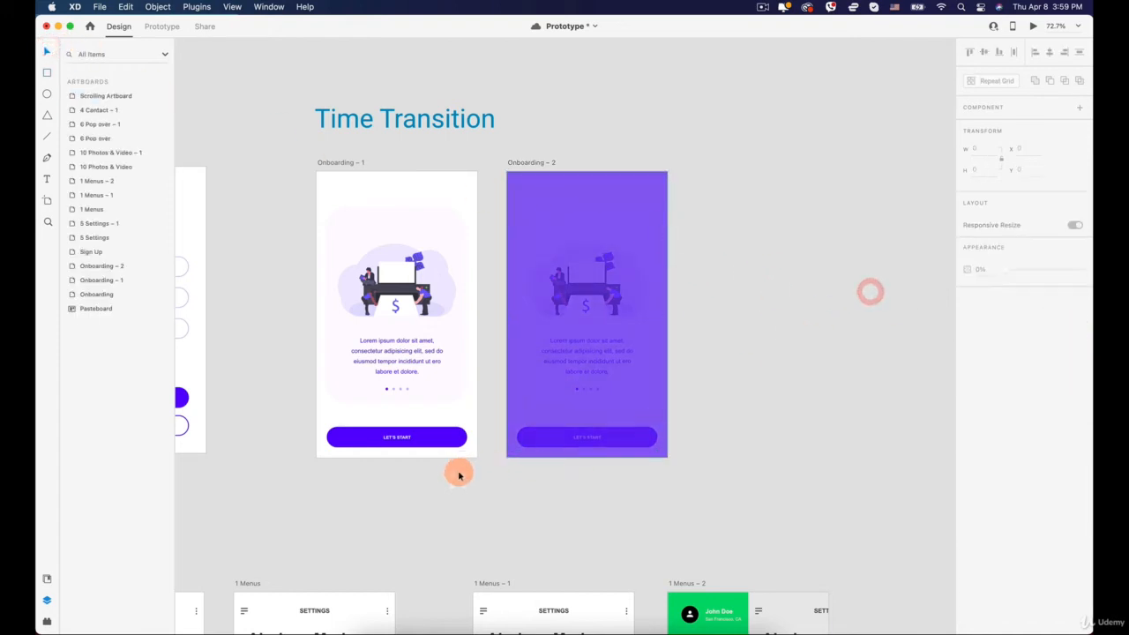
Move the Loader group from the pasteboard onto the centre of Onboarding – 2, at X 167 and Y 302
{"action": "left_click", "coordinate": [454, 481]}
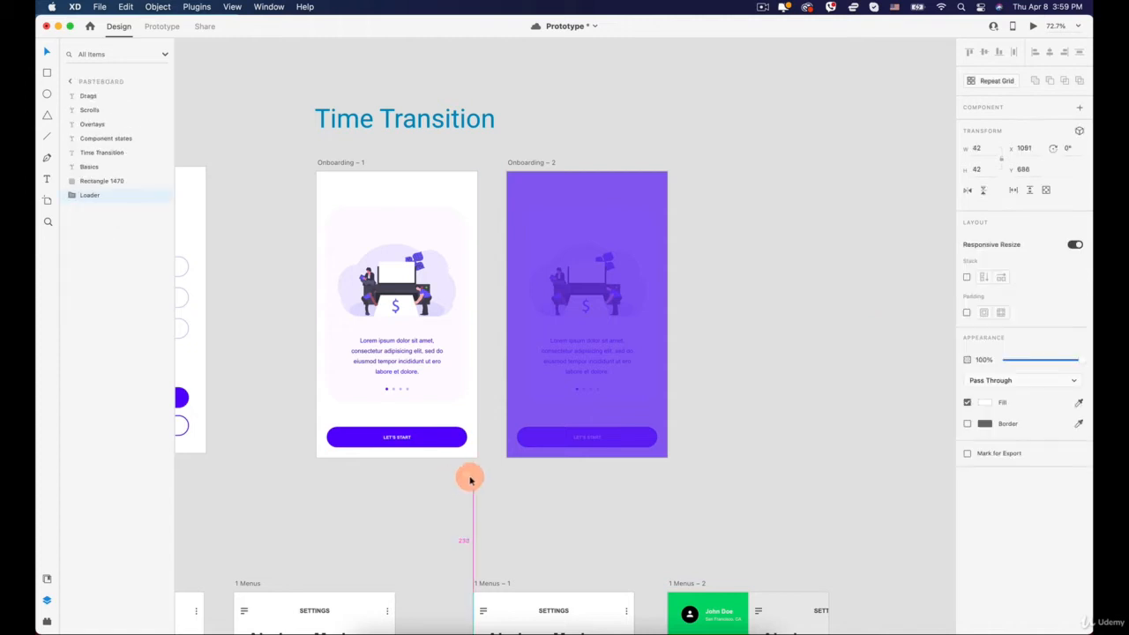
{"action": "left_click_drag", "start_coordinate": [470, 480], "coordinate": [585, 323]}
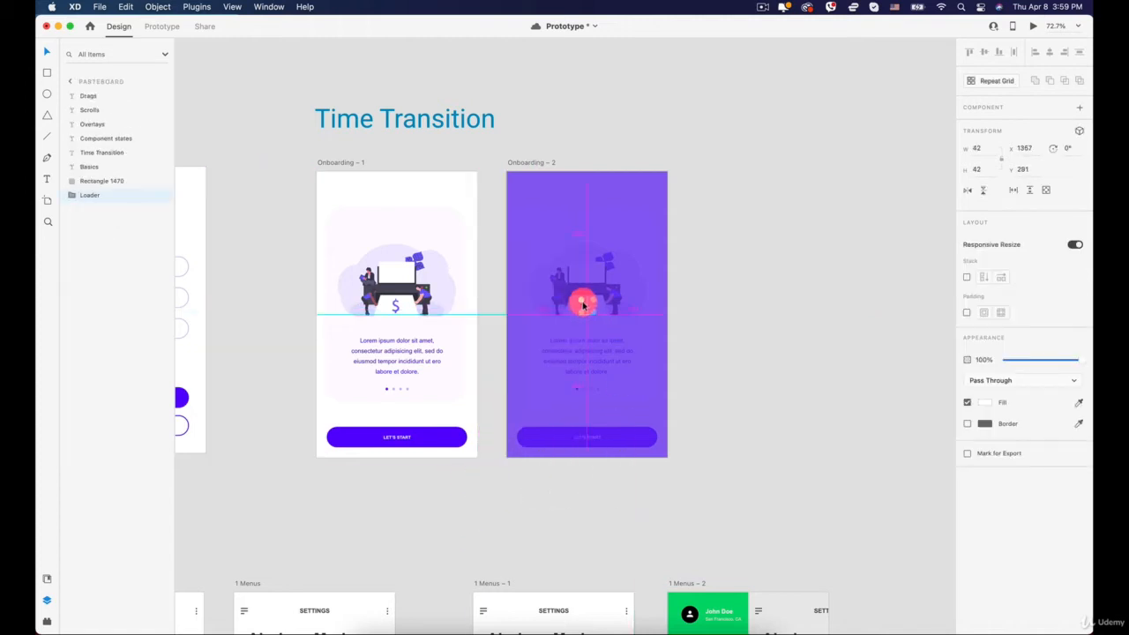
{"action": "left_click_drag", "start_coordinate": [583, 310], "coordinate": [586, 311]}
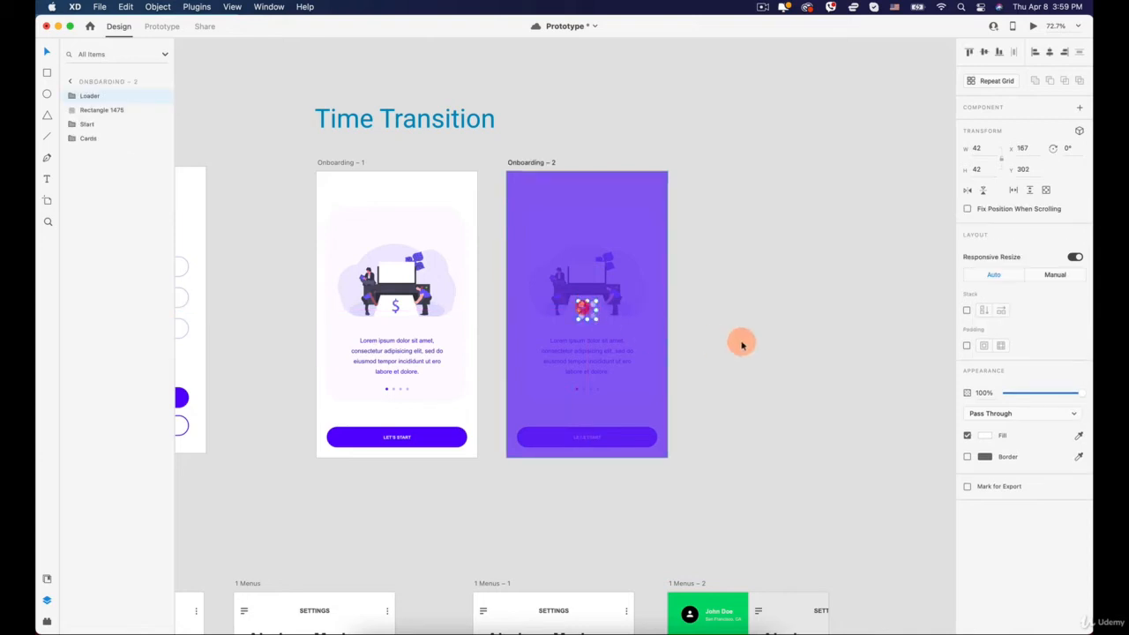
{"action": "left_click", "coordinate": [741, 341]}
Duplicate the Sign Up artboard, placing the copy past the Time Transition artboards at X 3014 and Y -22
{"action": "left_click_drag", "start_coordinate": [630, 240], "coordinate": [493, 246]}
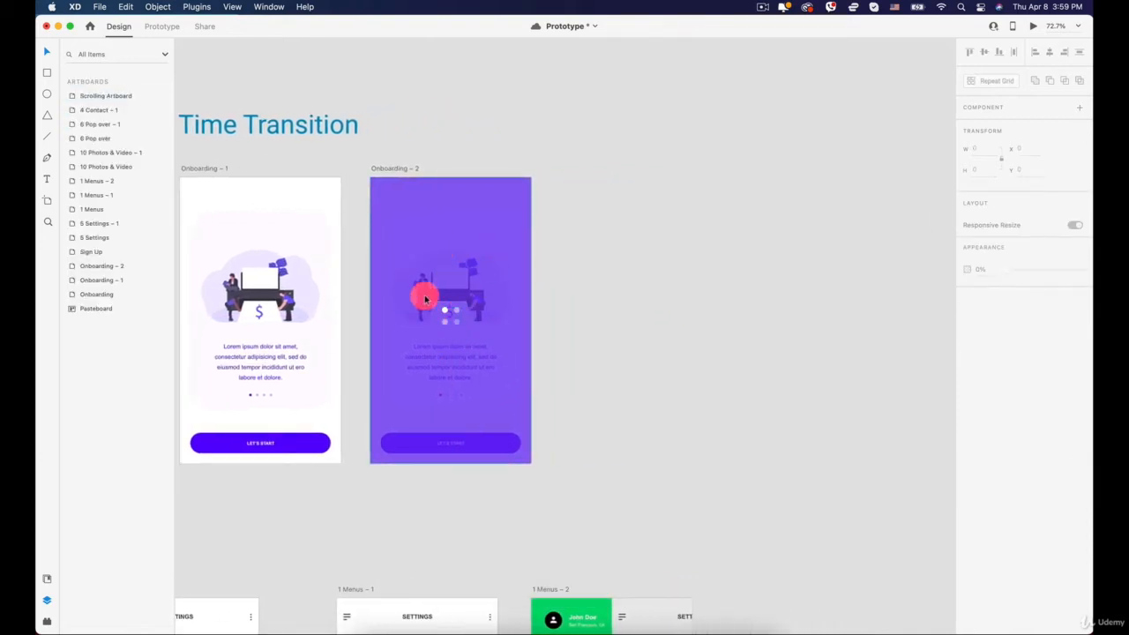
{"action": "left_click_drag", "start_coordinate": [461, 310], "coordinate": [506, 300]}
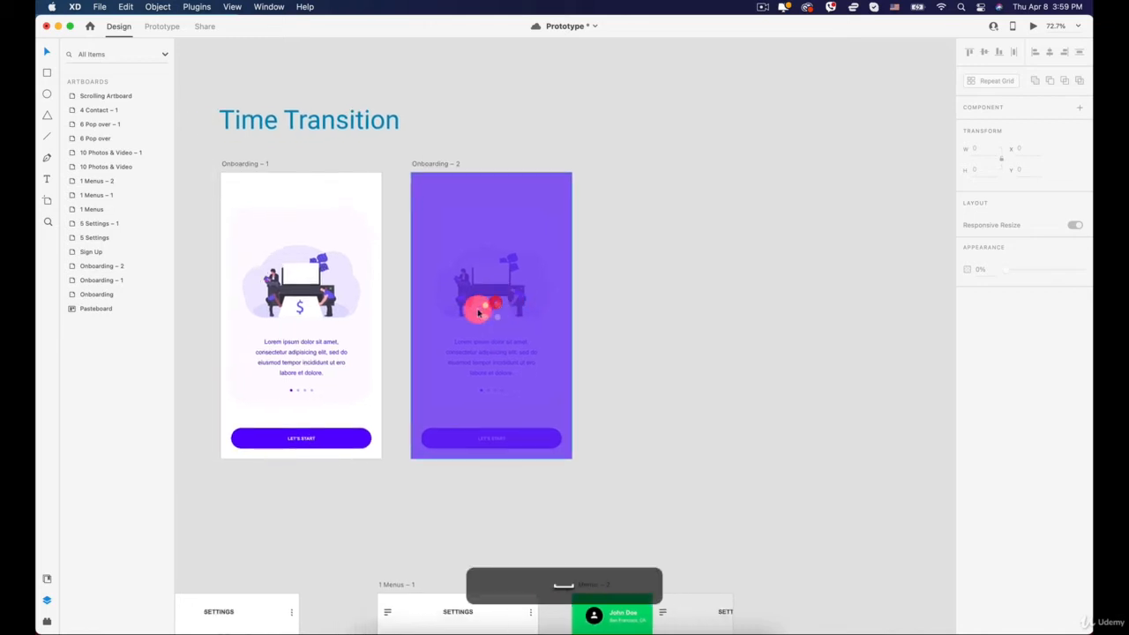
{"action": "scroll", "coordinate": [480, 312], "scroll_direction": "down", "scroll_amount": 3}
{"action": "left_click", "coordinate": [193, 222]}
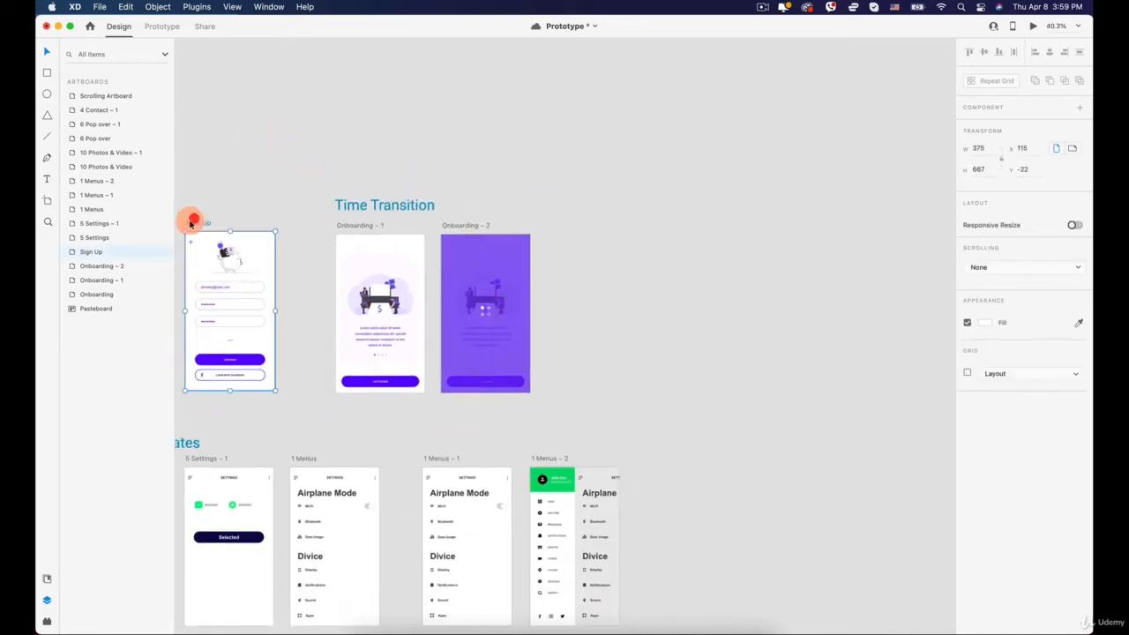
{"action": "left_click_drag", "start_coordinate": [196, 223], "coordinate": [886, 272]}
Duplicate Onboarding – 2 level beside it at X 1633 and rotate the copy's loader to 90°
{"action": "scroll", "coordinate": [484, 317], "scroll_direction": "up", "scroll_amount": 3}
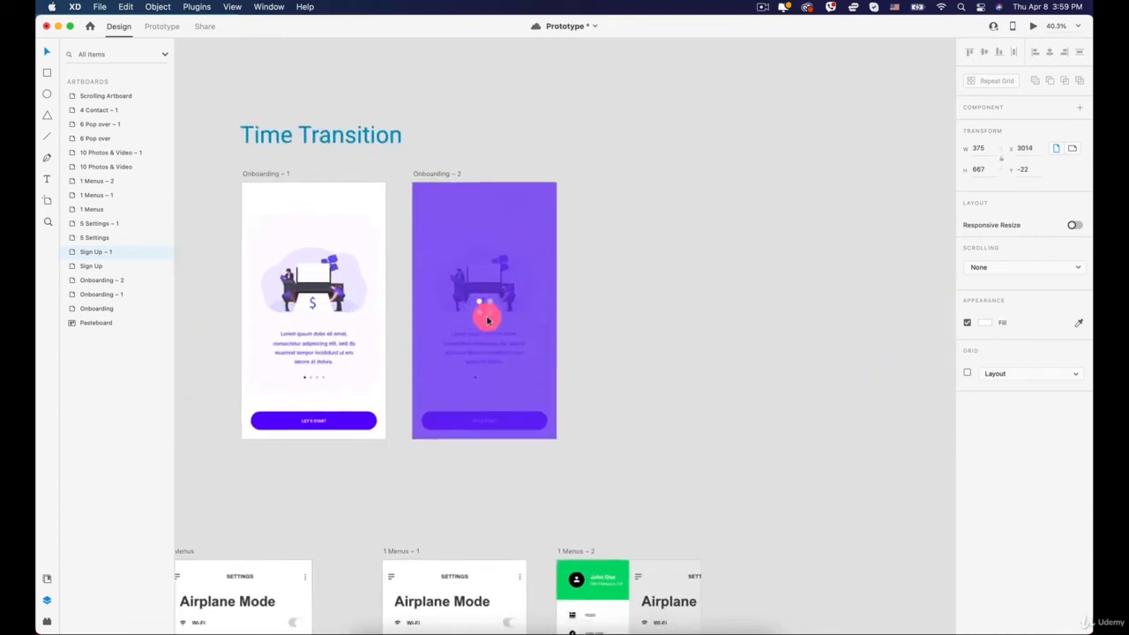
{"action": "left_click", "coordinate": [432, 171]}
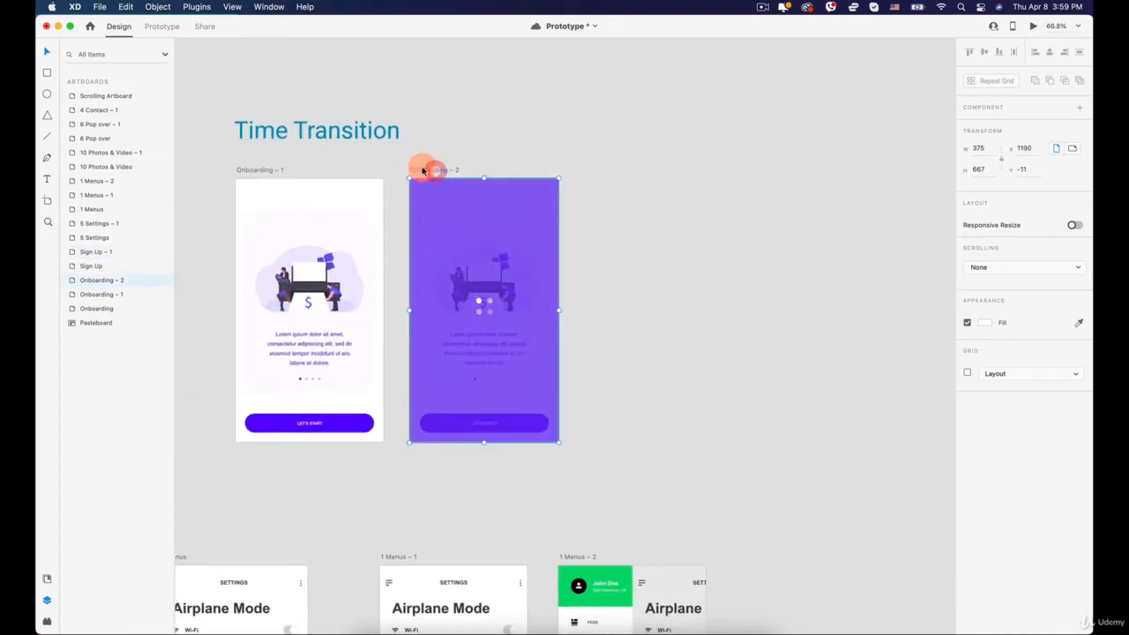
{"action": "left_click_drag", "start_coordinate": [422, 169], "coordinate": [597, 189]}
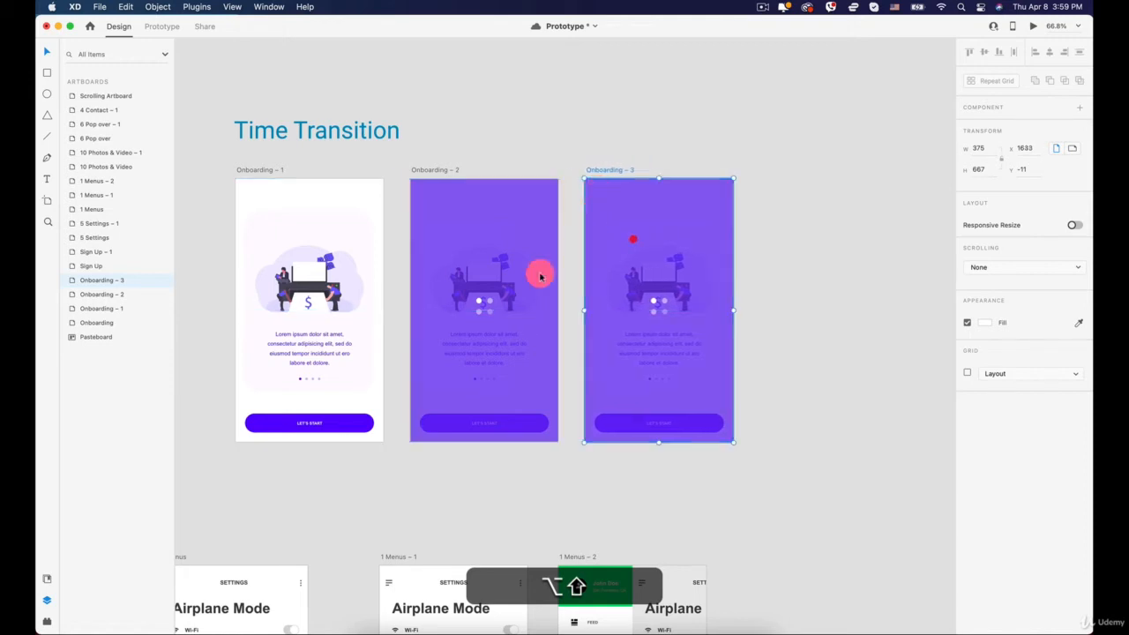
{"action": "left_click", "coordinate": [654, 301]}
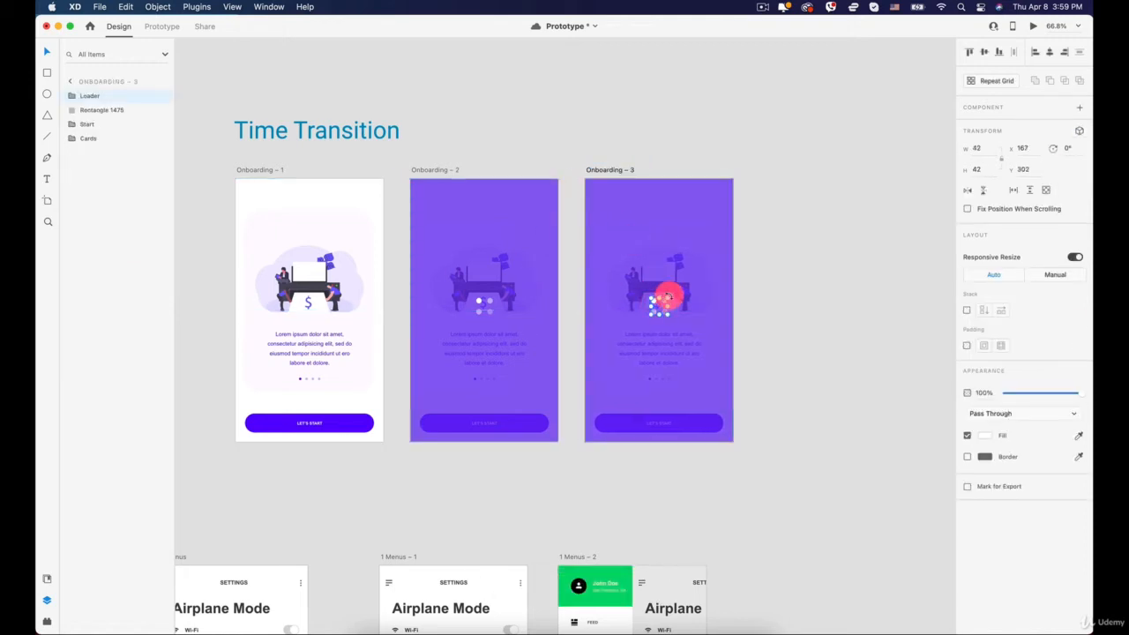
{"action": "left_click_drag", "start_coordinate": [668, 297], "coordinate": [675, 295]}
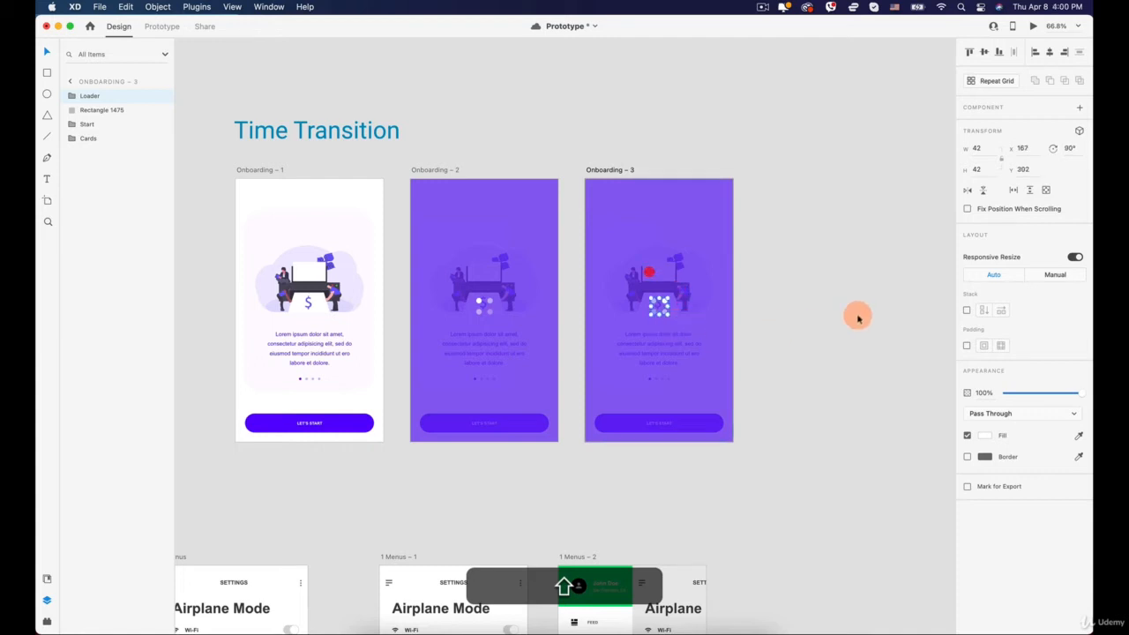
Duplicate Onboarding – 3 level beside it at X 2076 and rotate the copy's loader to 180°
{"action": "scroll", "coordinate": [794, 291], "scroll_direction": "right", "scroll_amount": 5}
{"action": "left_click", "coordinate": [398, 161]}
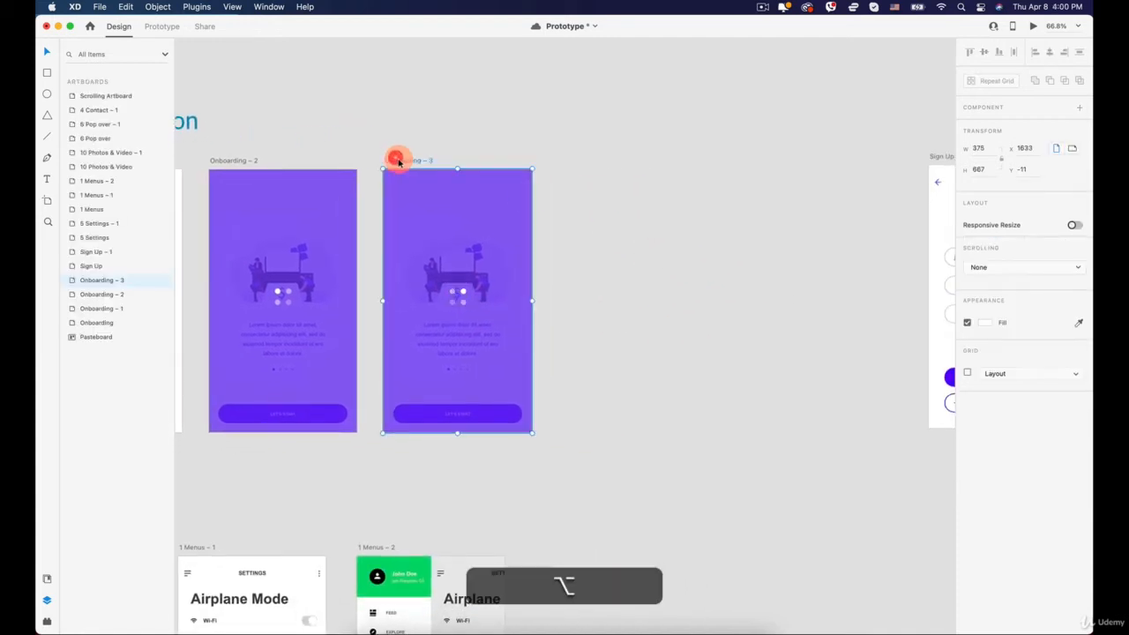
{"action": "left_click_drag", "start_coordinate": [398, 161], "coordinate": [579, 192]}
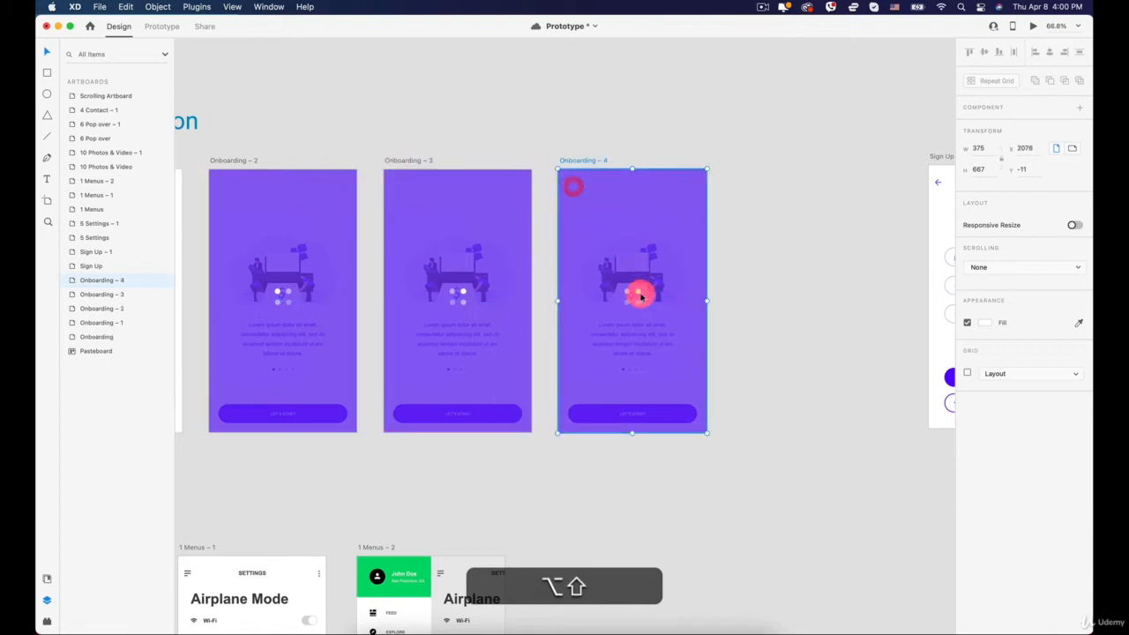
{"action": "left_click", "coordinate": [641, 296]}
{"action": "left_click_drag", "start_coordinate": [642, 287], "coordinate": [649, 291]}
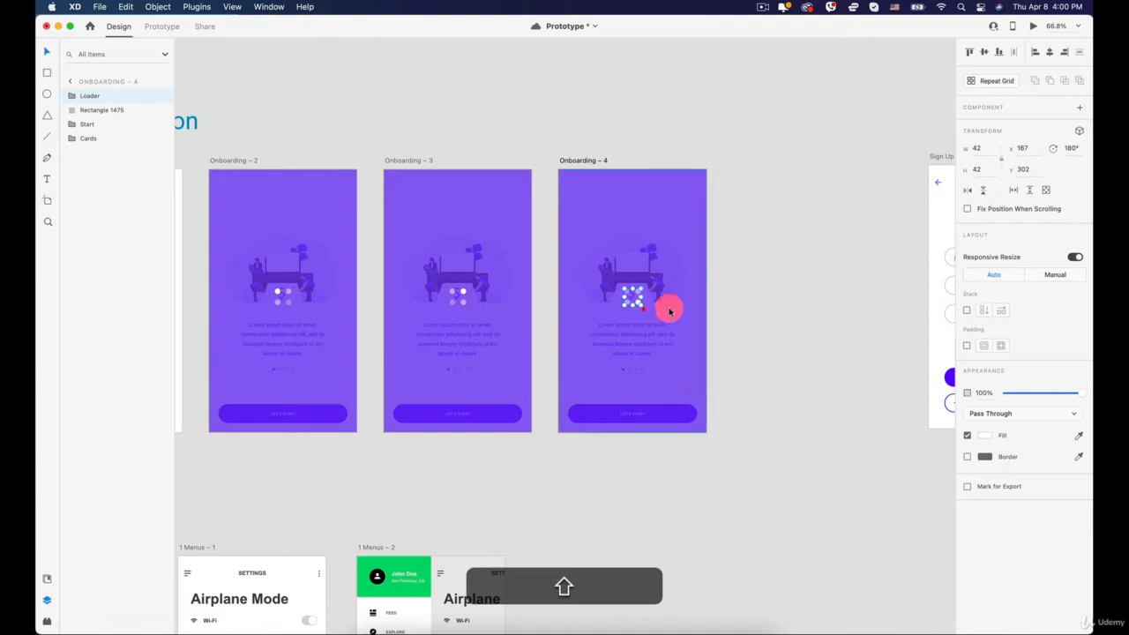
Duplicate Onboarding – 4 level beside it at X 2519 and move Sign Up – 1 farther along the row to X 3393
{"action": "scroll", "coordinate": [774, 267], "scroll_direction": "right", "scroll_amount": 5}
{"action": "left_click", "coordinate": [412, 168]}
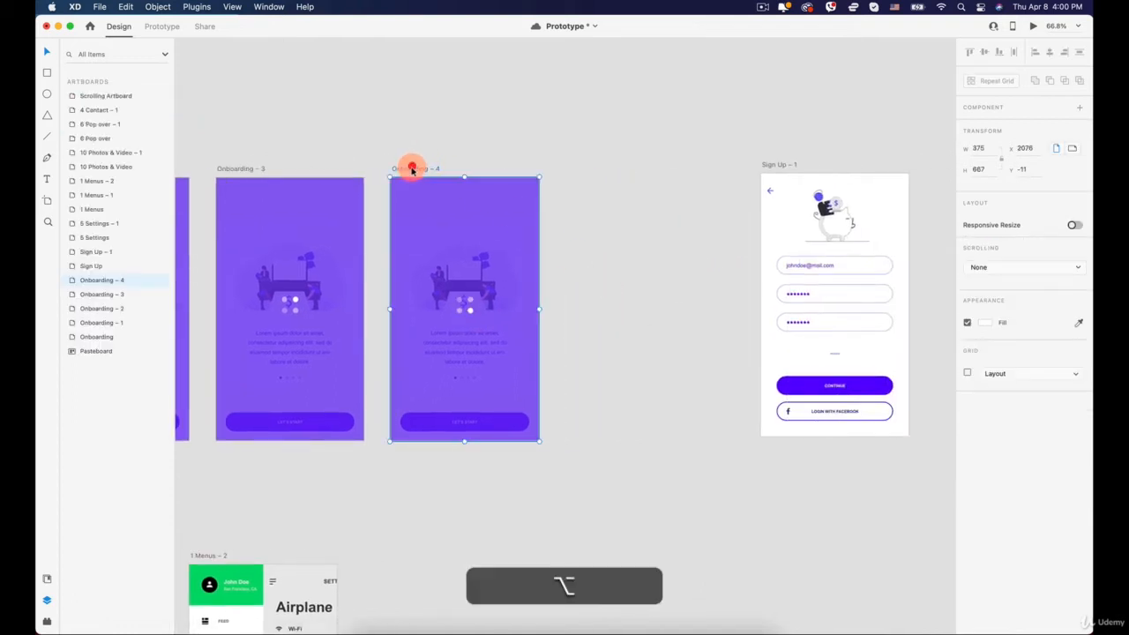
{"action": "left_click_drag", "start_coordinate": [412, 169], "coordinate": [582, 187]}
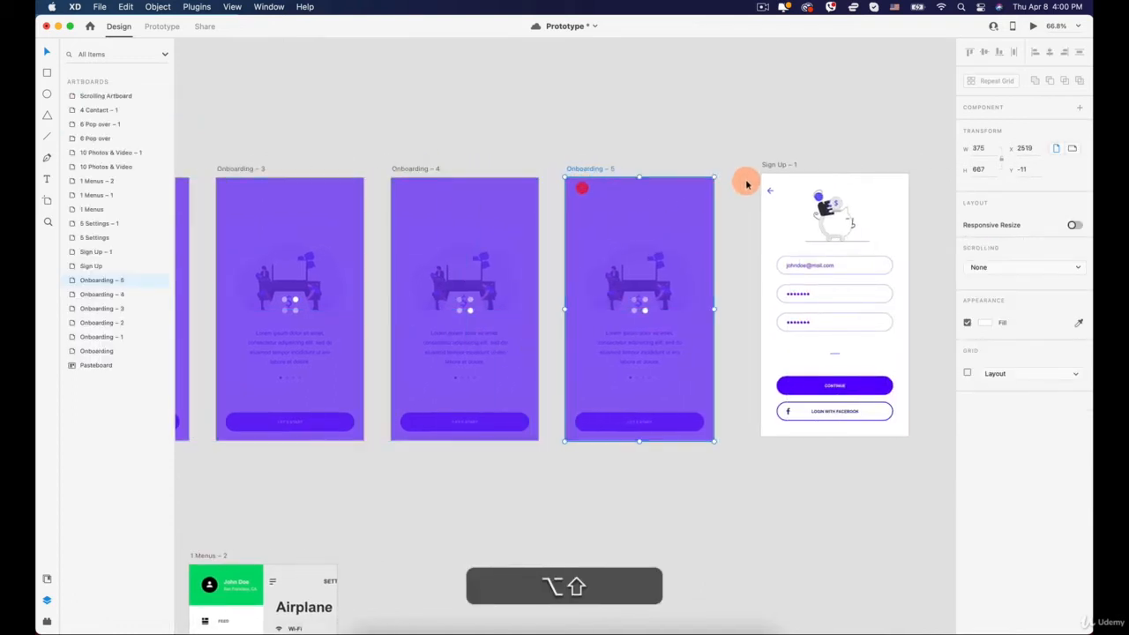
{"action": "left_click_drag", "start_coordinate": [768, 168], "coordinate": [917, 166]}
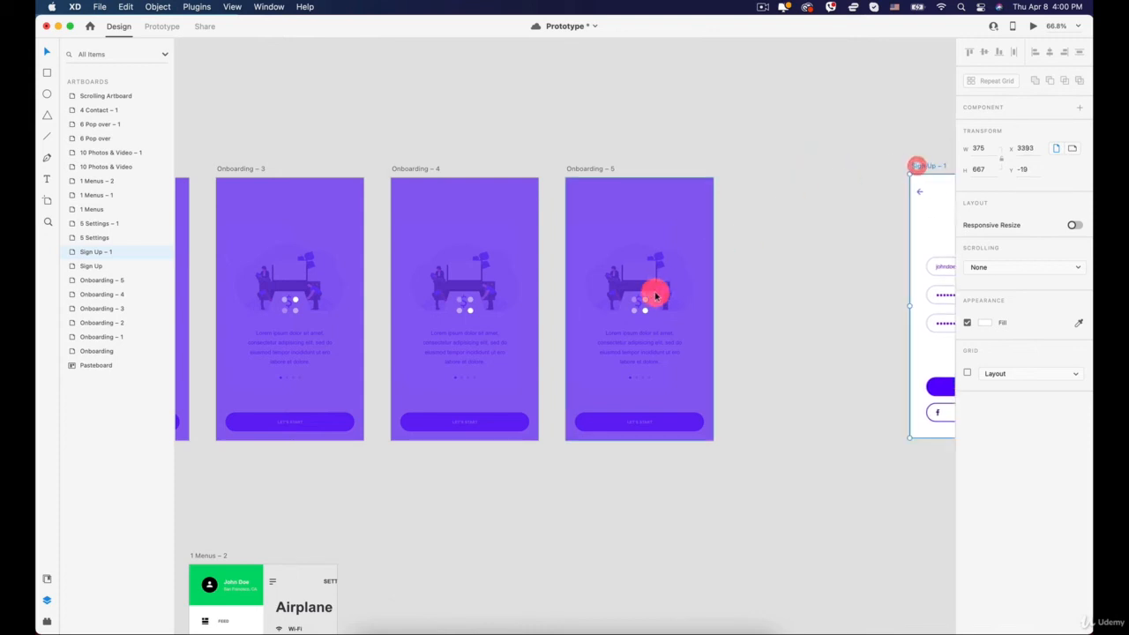
Rotate the loader on Onboarding – 5 to 270°
{"action": "left_click", "coordinate": [643, 302]}
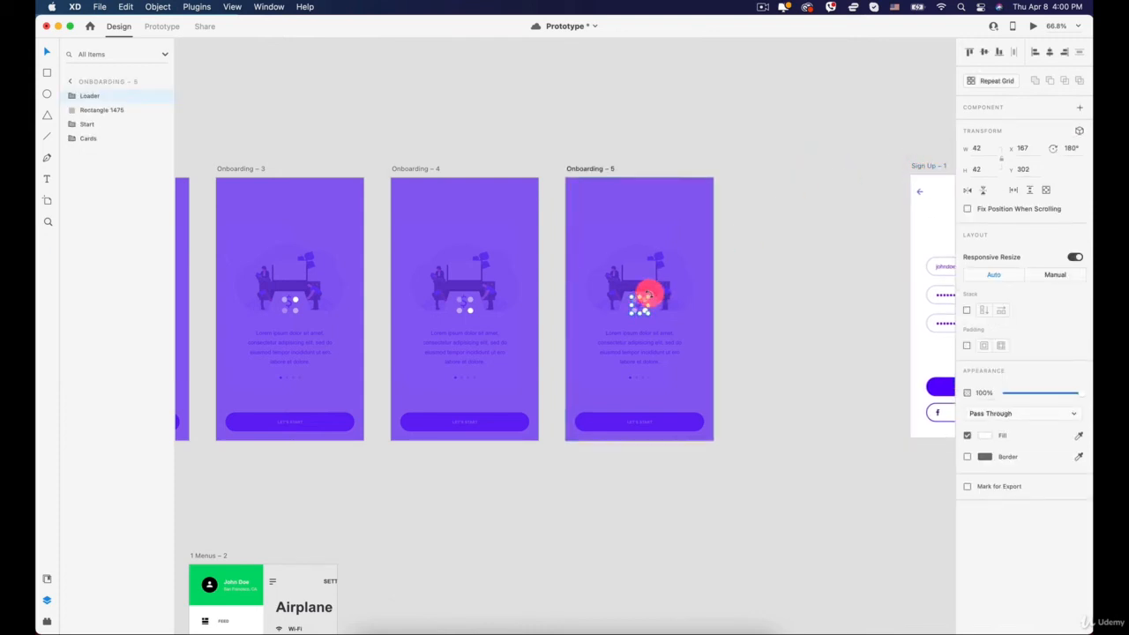
{"action": "left_click_drag", "start_coordinate": [647, 294], "coordinate": [648, 307]}
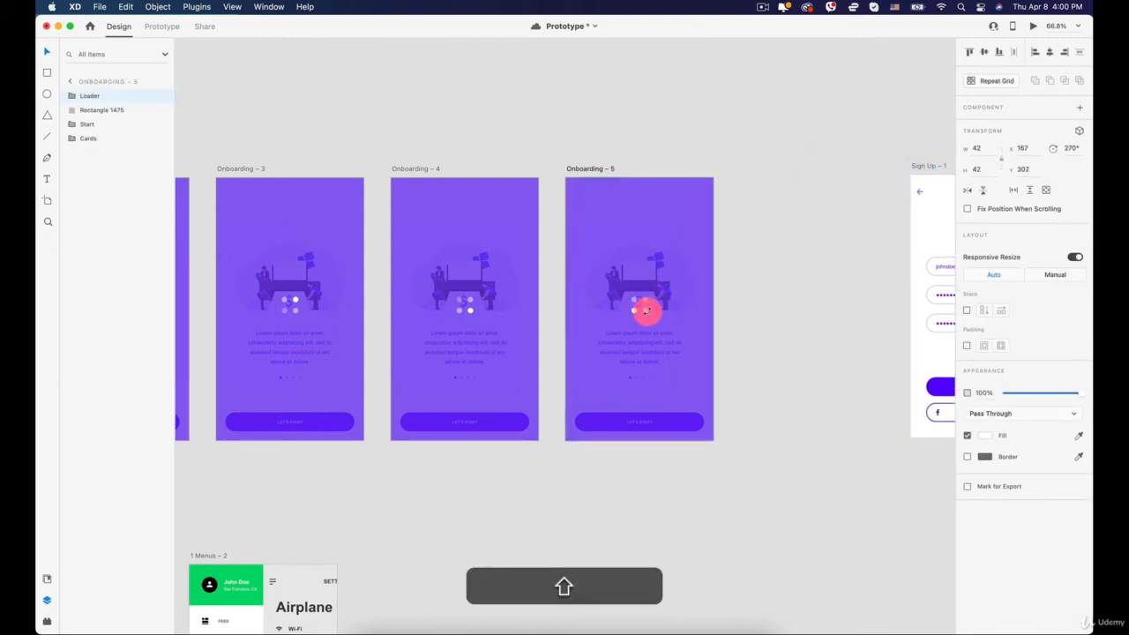
Duplicate Onboarding – 5 level beside it at X 2962 and rotate the copy's loader a further quarter turn clockwise
{"action": "left_click_drag", "start_coordinate": [731, 277], "coordinate": [574, 277]}
{"action": "left_click", "coordinate": [409, 182]}
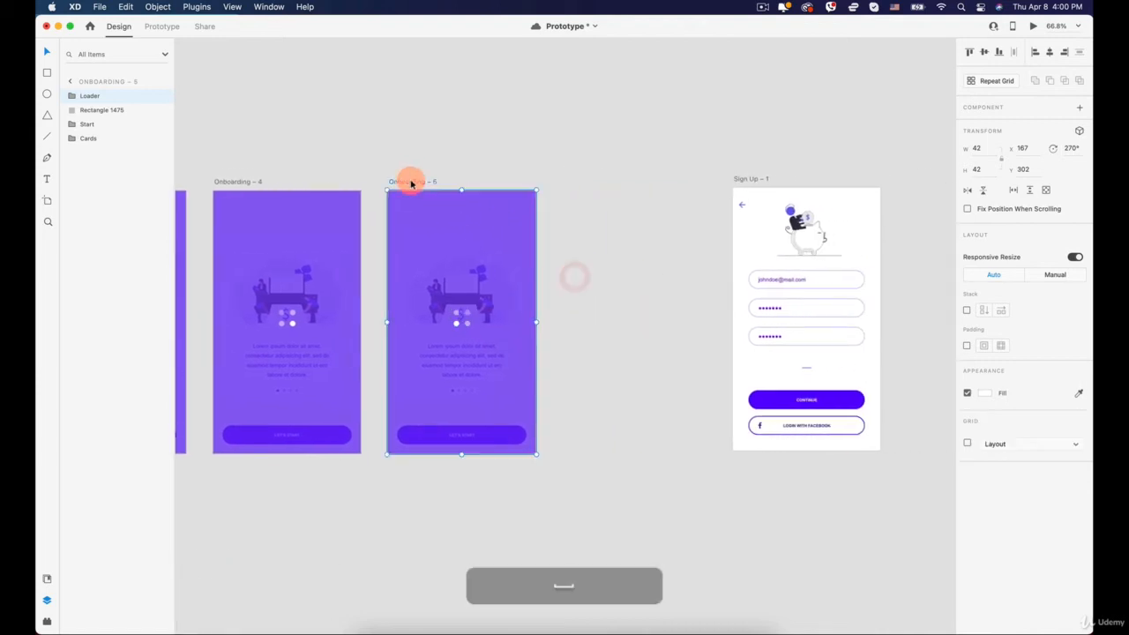
{"action": "left_click_drag", "start_coordinate": [411, 180], "coordinate": [583, 190]}
{"action": "left_click_drag", "start_coordinate": [405, 240], "coordinate": [726, 244]}
{"action": "left_click_drag", "start_coordinate": [789, 328], "coordinate": [480, 312]}
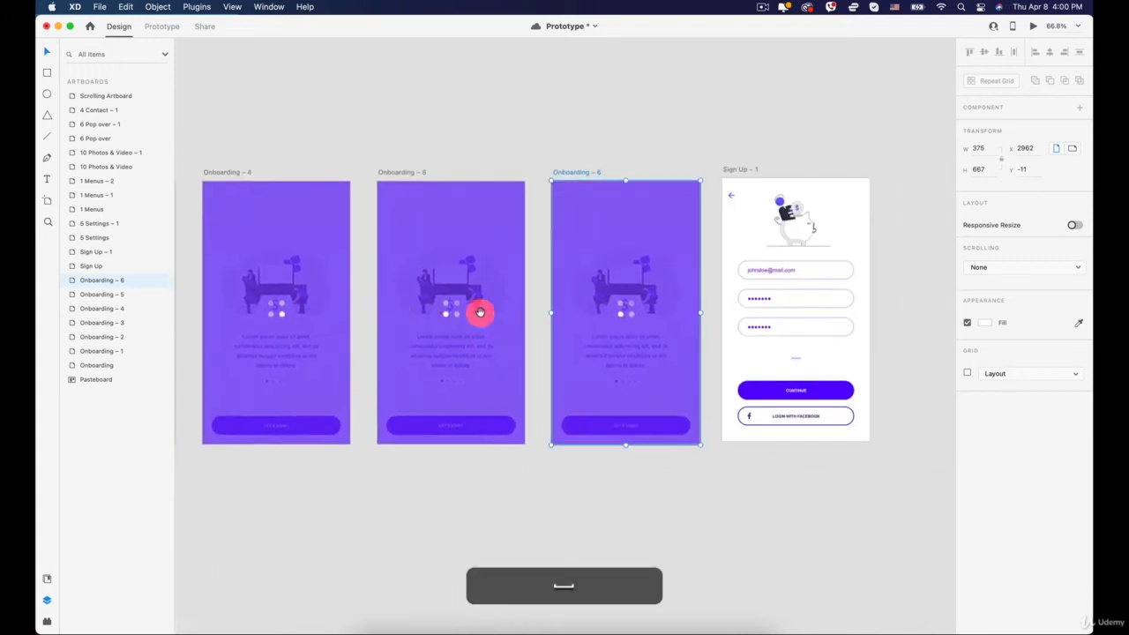
{"action": "left_click", "coordinate": [600, 305]}
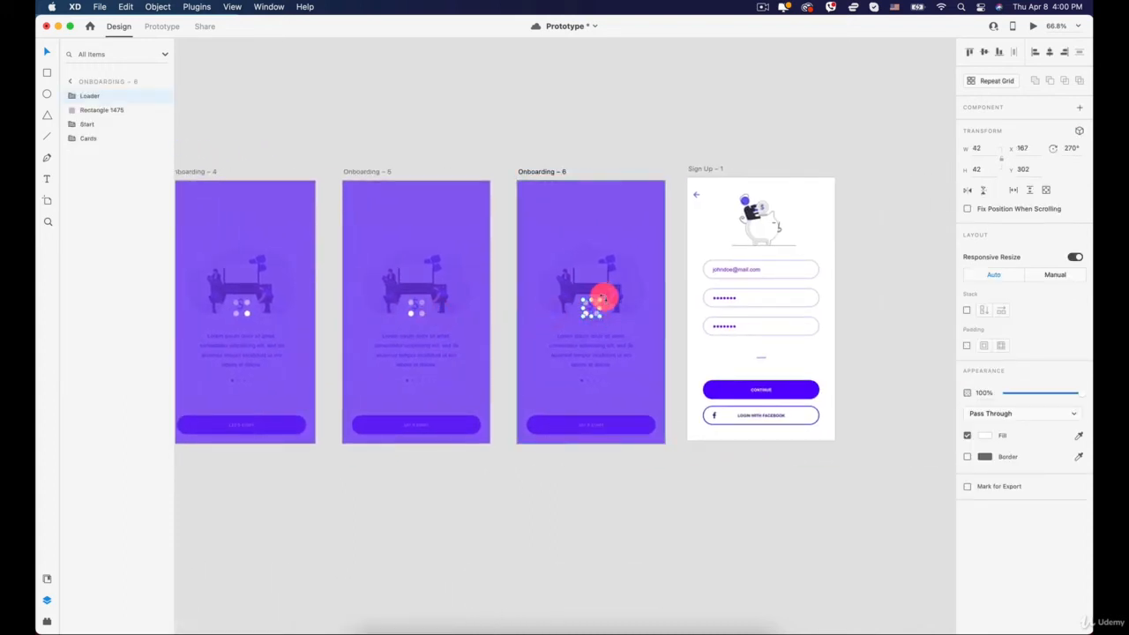
{"action": "key", "text": "shift"}
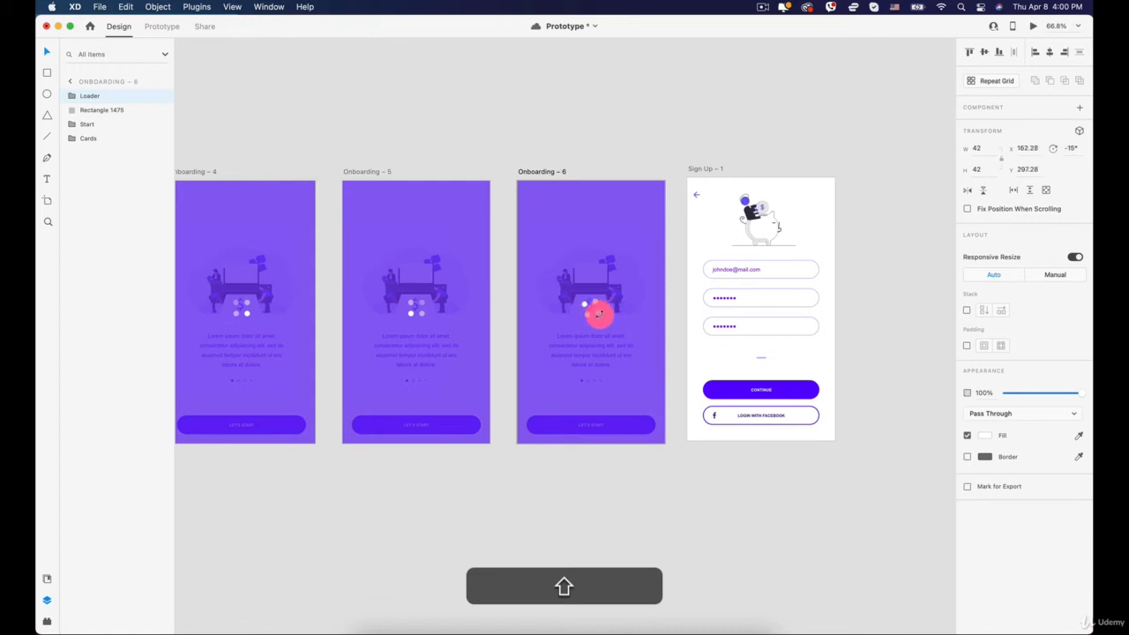
{"action": "left_click", "coordinate": [591, 500]}
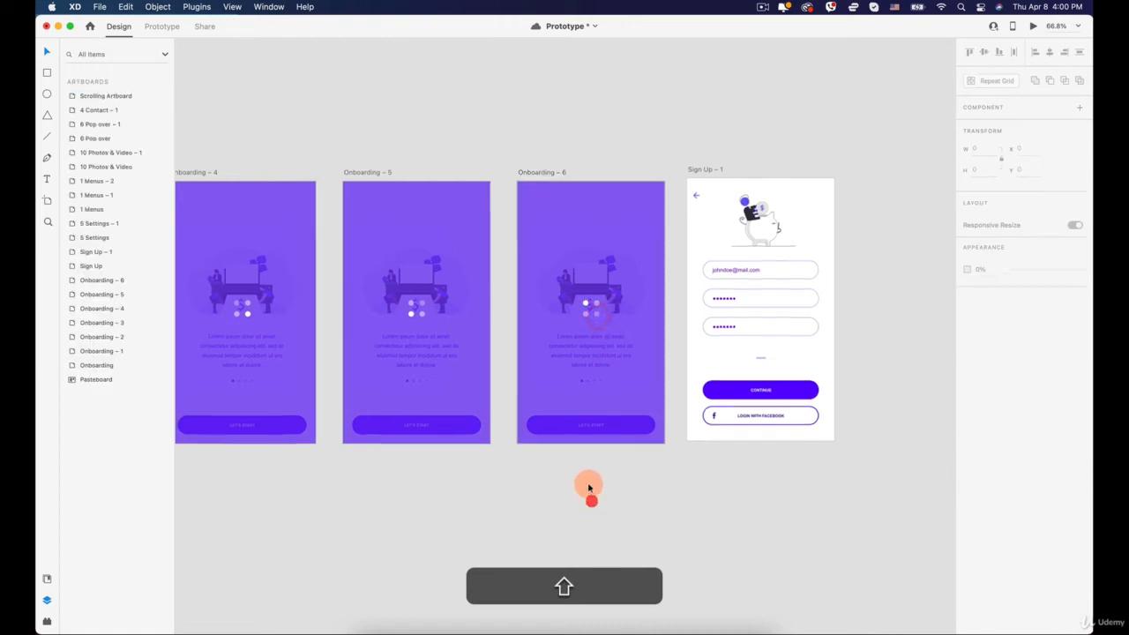
{"action": "scroll", "coordinate": [588, 484], "scroll_direction": "down", "scroll_amount": 5}
{"action": "left_click_drag", "start_coordinate": [482, 316], "coordinate": [603, 167]}
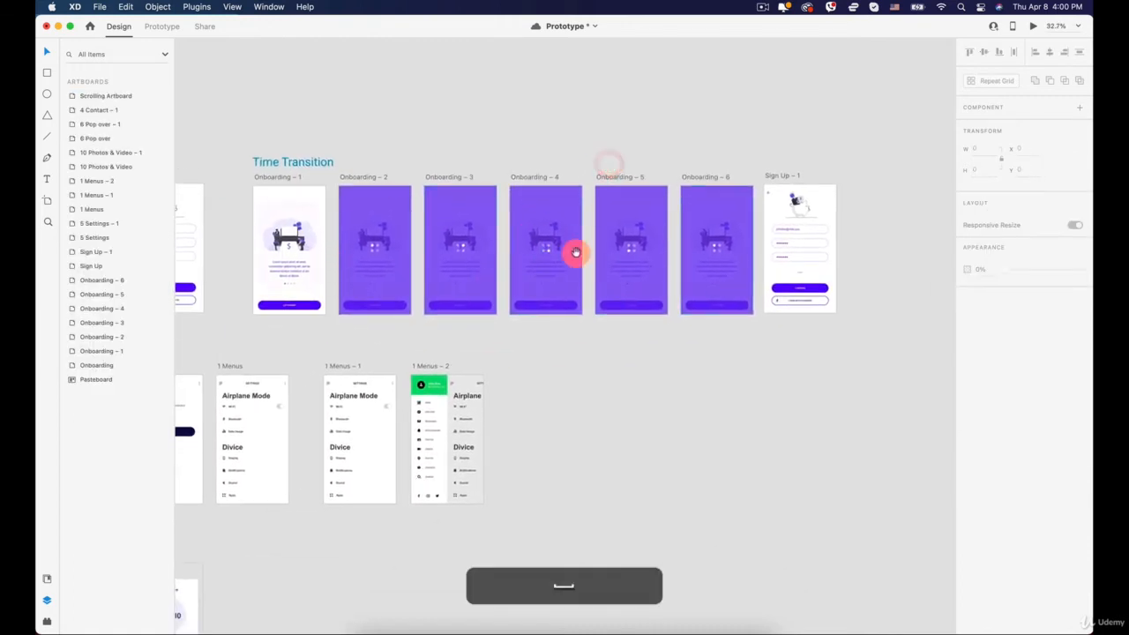
{"action": "left_click_drag", "start_coordinate": [575, 252], "coordinate": [698, 274]}
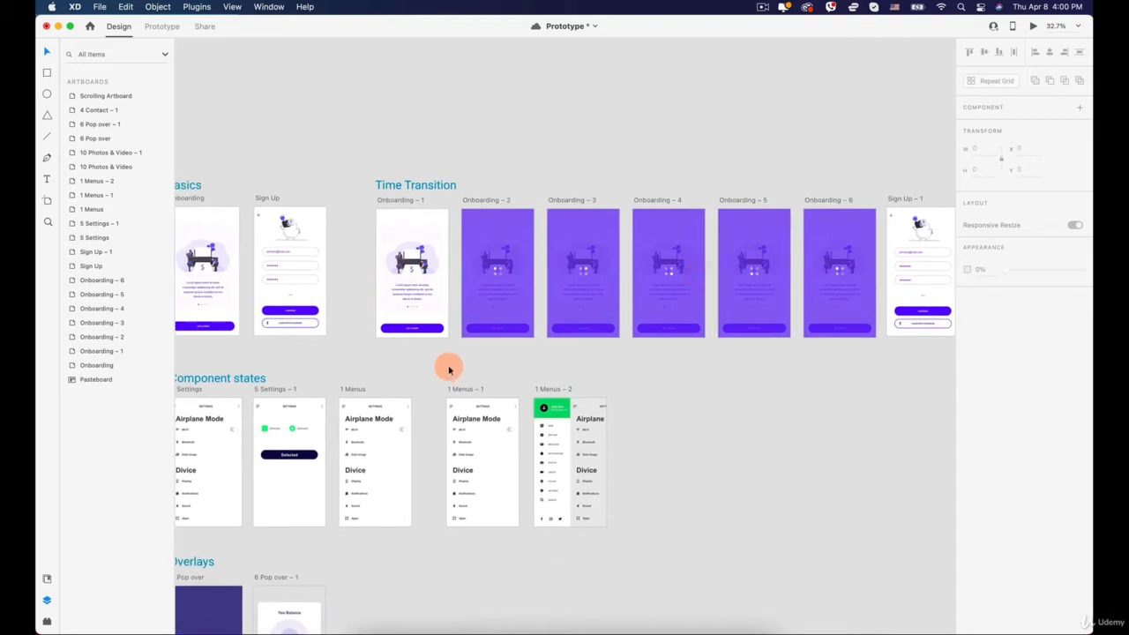
{"action": "scroll", "coordinate": [403, 220], "scroll_direction": "up", "scroll_amount": 5}
{"action": "scroll", "coordinate": [435, 412], "scroll_direction": "up", "scroll_amount": 2}
{"action": "left_click", "coordinate": [416, 474]}
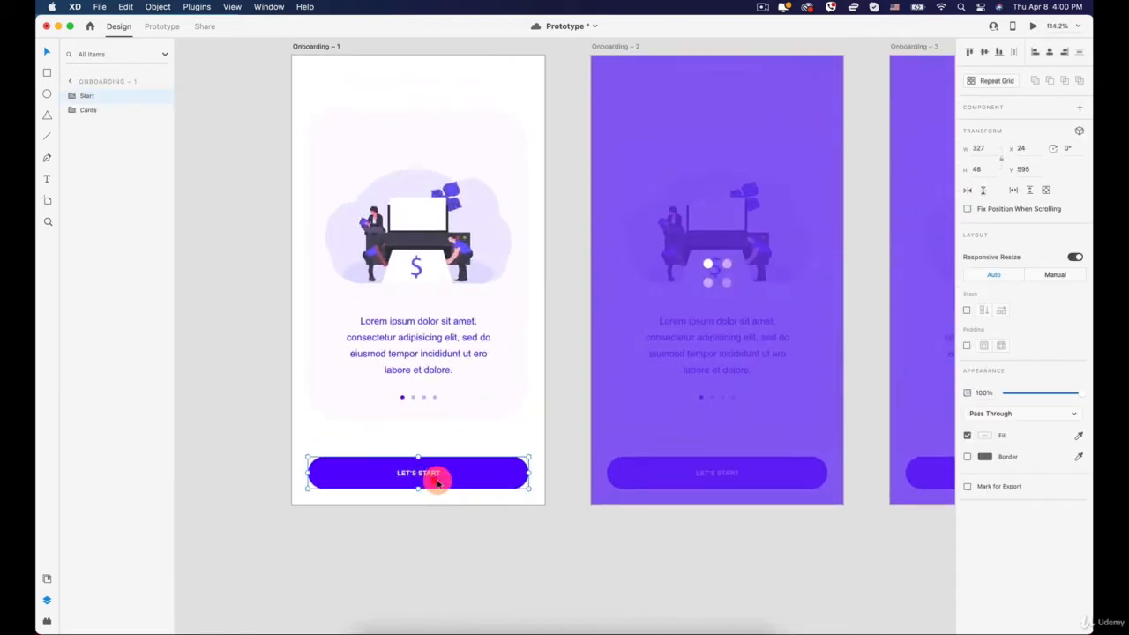
{"action": "left_click_drag", "start_coordinate": [709, 286], "coordinate": [403, 303]}
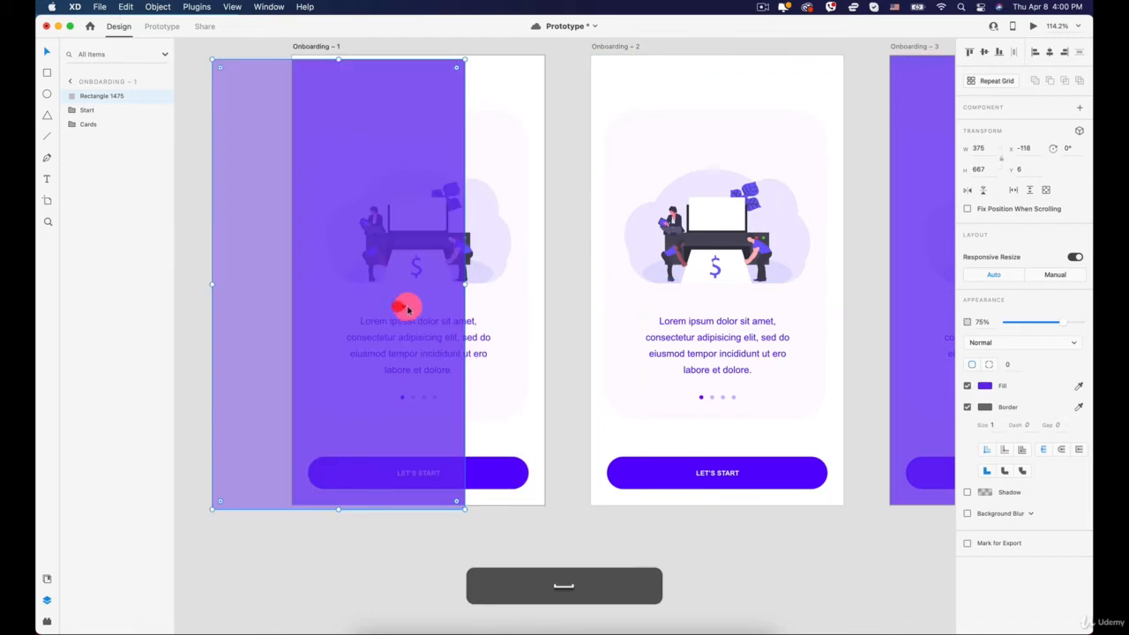
{"action": "key", "text": "super+z"}
In Prototype mode, connect the Let's Start button on Onboarding – 1 to the Onboarding – 2 artboard
{"action": "scroll", "coordinate": [628, 306], "scroll_direction": "down", "scroll_amount": 5}
{"action": "left_click_drag", "start_coordinate": [702, 249], "coordinate": [432, 243]}
{"action": "left_click_drag", "start_coordinate": [791, 234], "coordinate": [844, 243]}
{"action": "left_click_drag", "start_coordinate": [587, 247], "coordinate": [612, 239]}
{"action": "left_click", "coordinate": [342, 367]}
{"action": "scroll", "coordinate": [335, 369], "scroll_direction": "up", "scroll_amount": 2}
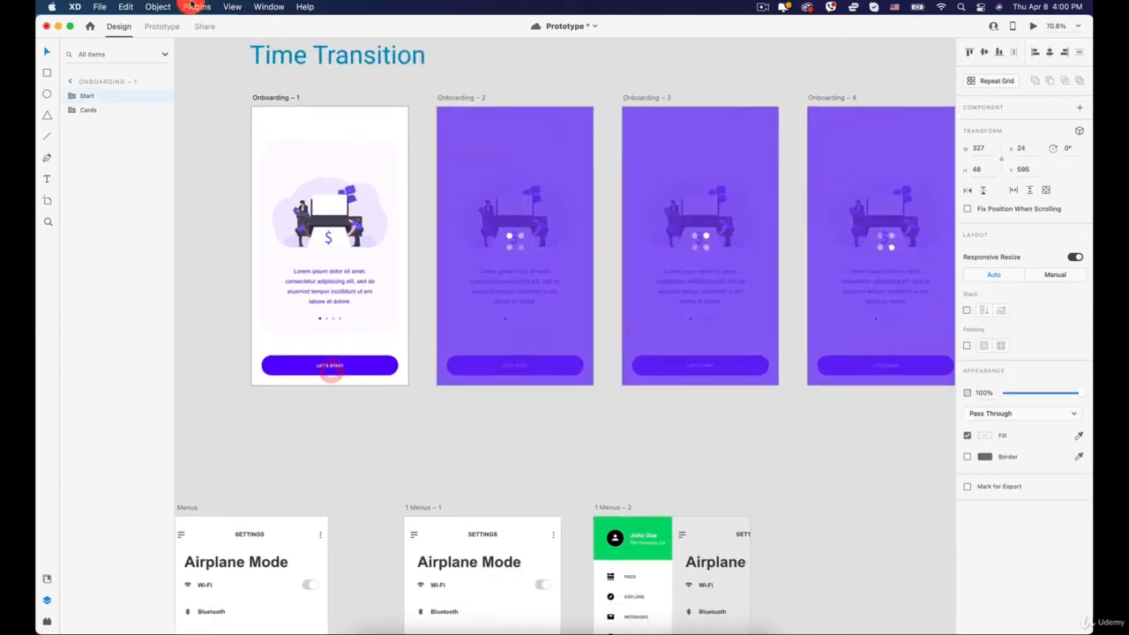
{"action": "left_click", "coordinate": [163, 27]}
{"action": "left_click", "coordinate": [357, 402]}
{"action": "left_click", "coordinate": [353, 365]}
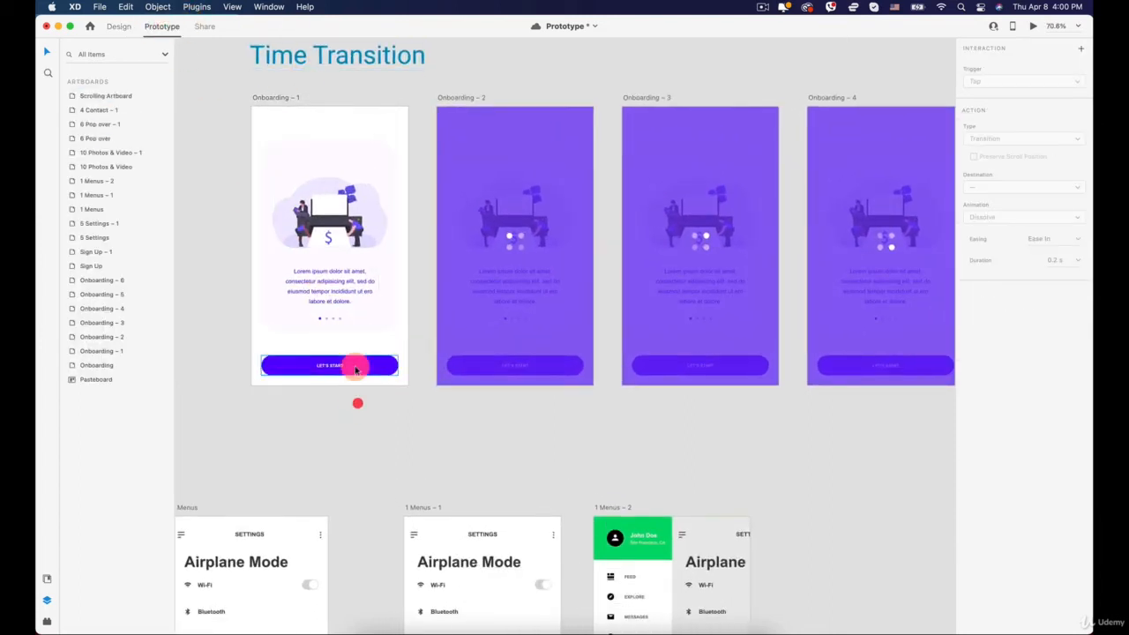
{"action": "left_click_drag", "start_coordinate": [400, 367], "coordinate": [439, 238]}
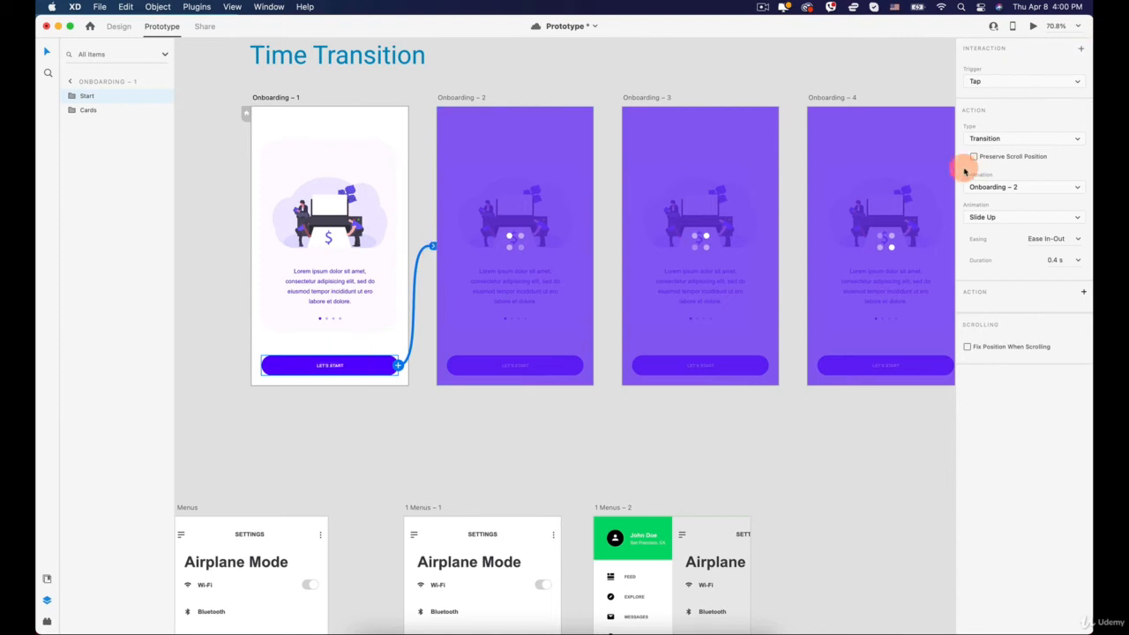
Examine the animation, trigger and action type options for the Let's Start button's interaction without changing them
{"action": "left_click", "coordinate": [995, 219]}
{"action": "left_click", "coordinate": [920, 68]}
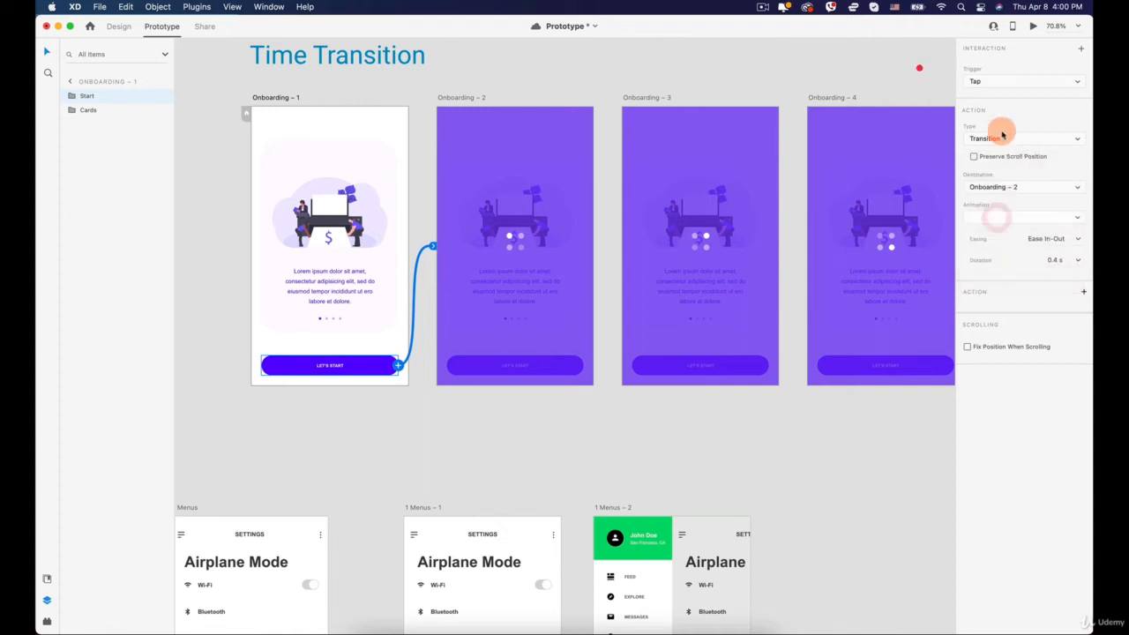
{"action": "left_click", "coordinate": [1010, 82]}
{"action": "left_click", "coordinate": [1006, 81]}
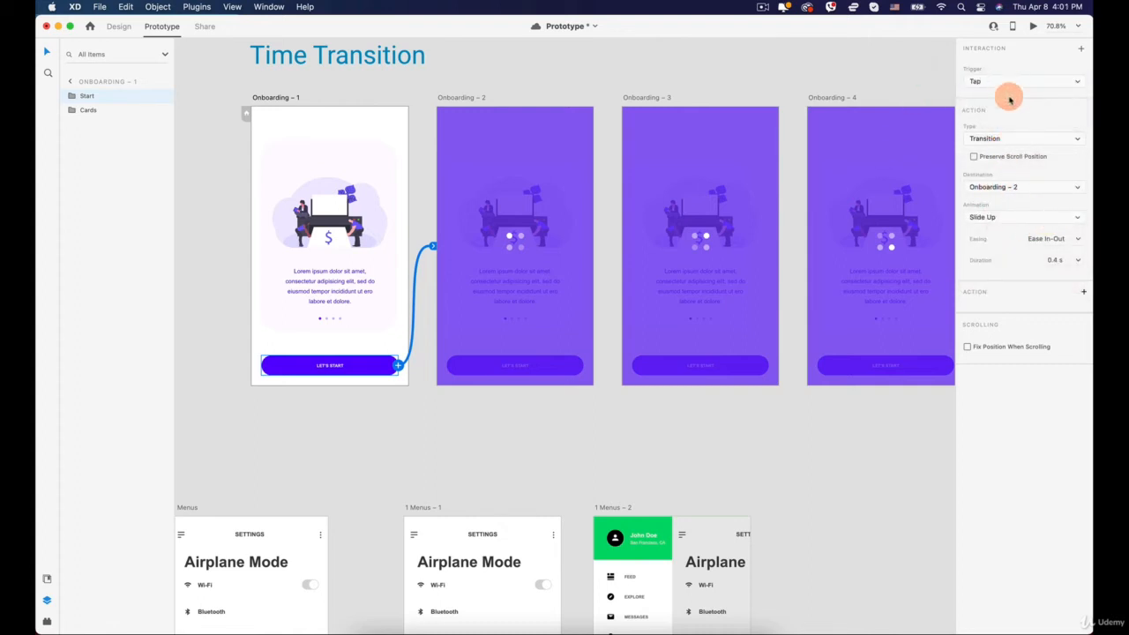
{"action": "left_click", "coordinate": [1004, 136]}
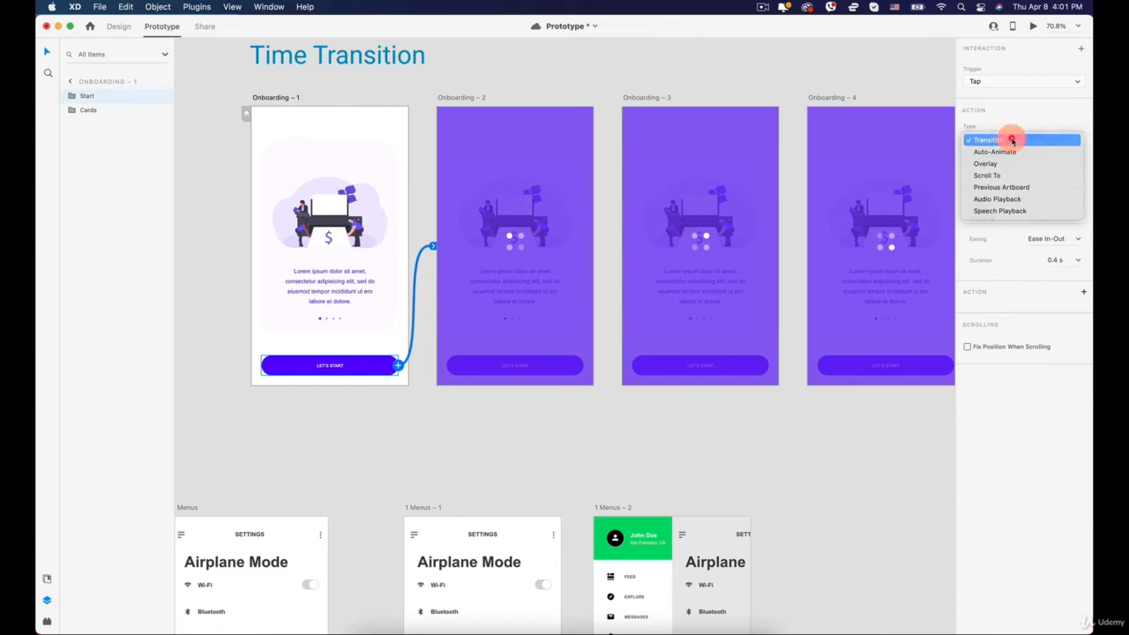
{"action": "left_click", "coordinate": [1012, 140]}
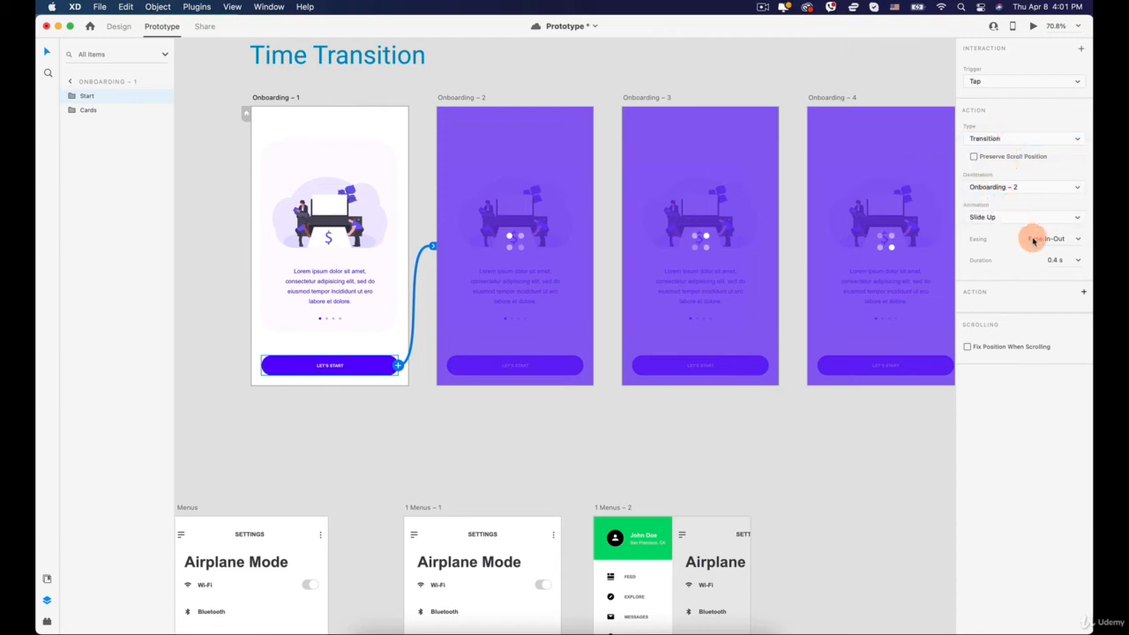
Set the animation of the Let's Start transition to Slide Right, keeping Onboarding – 2 as its destination
{"action": "left_click", "coordinate": [1010, 219]}
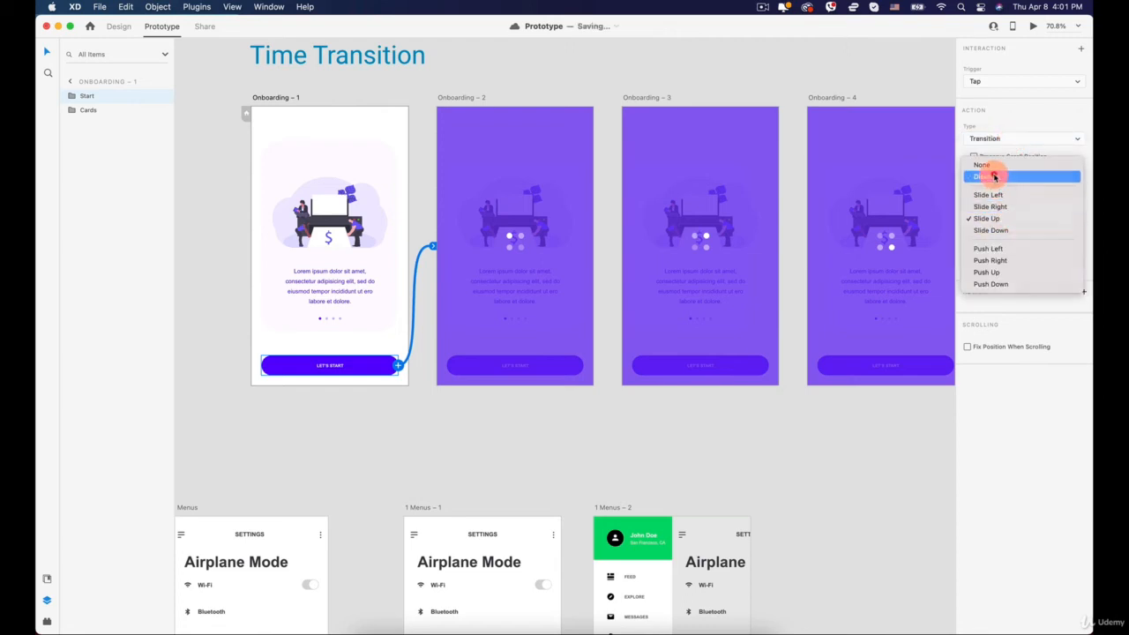
{"action": "left_click", "coordinate": [994, 177]}
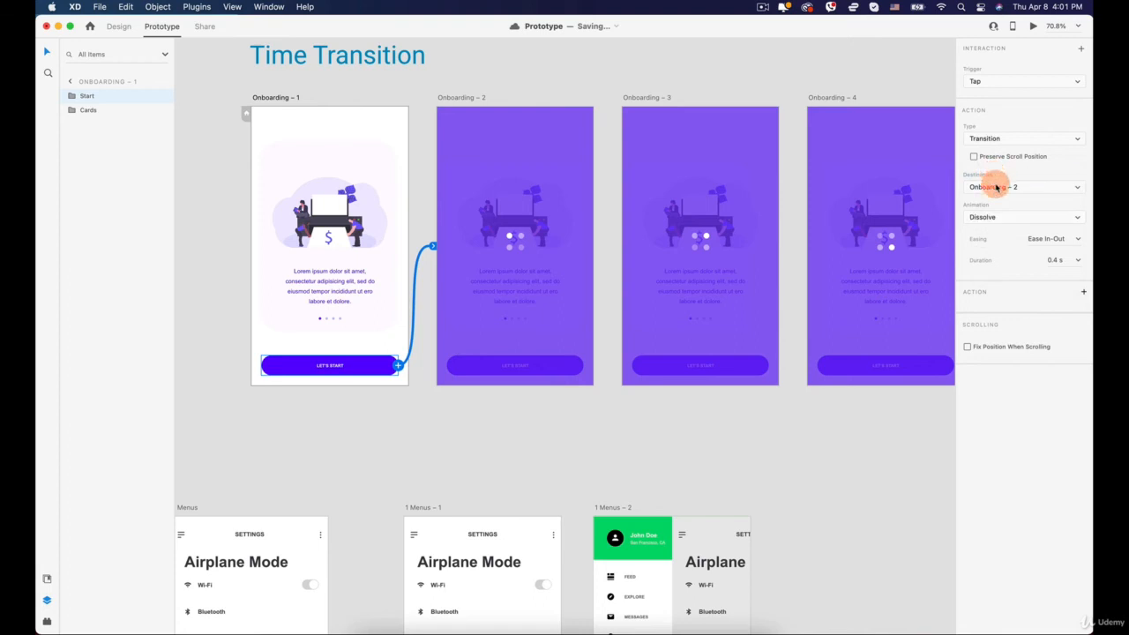
{"action": "left_click", "coordinate": [996, 187]}
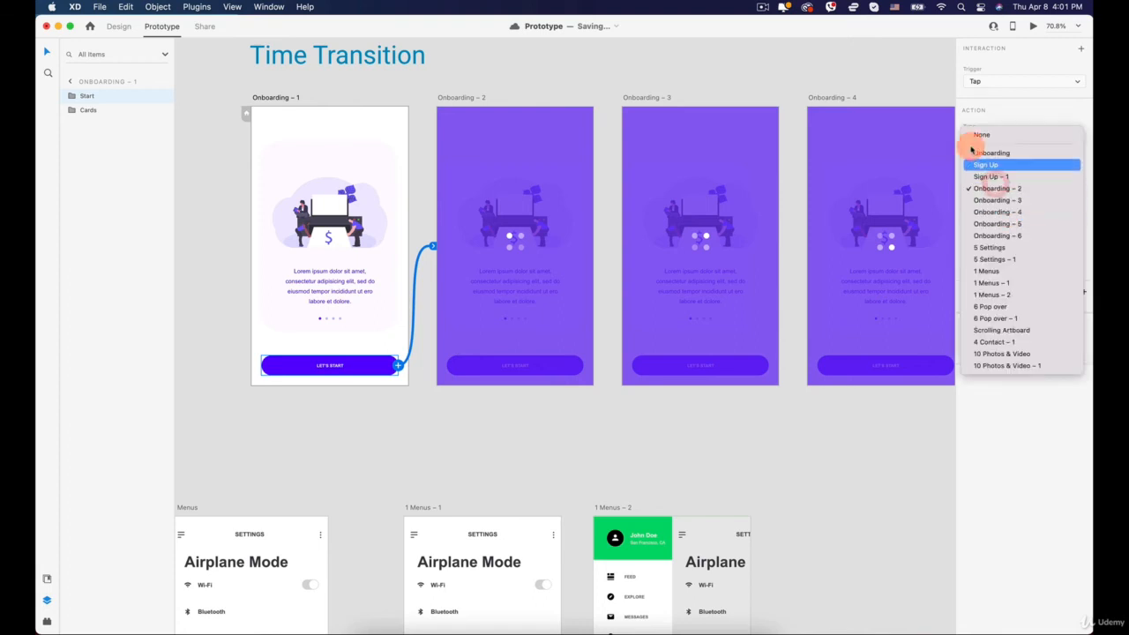
{"action": "left_click", "coordinate": [938, 104]}
{"action": "left_click", "coordinate": [1019, 212]}
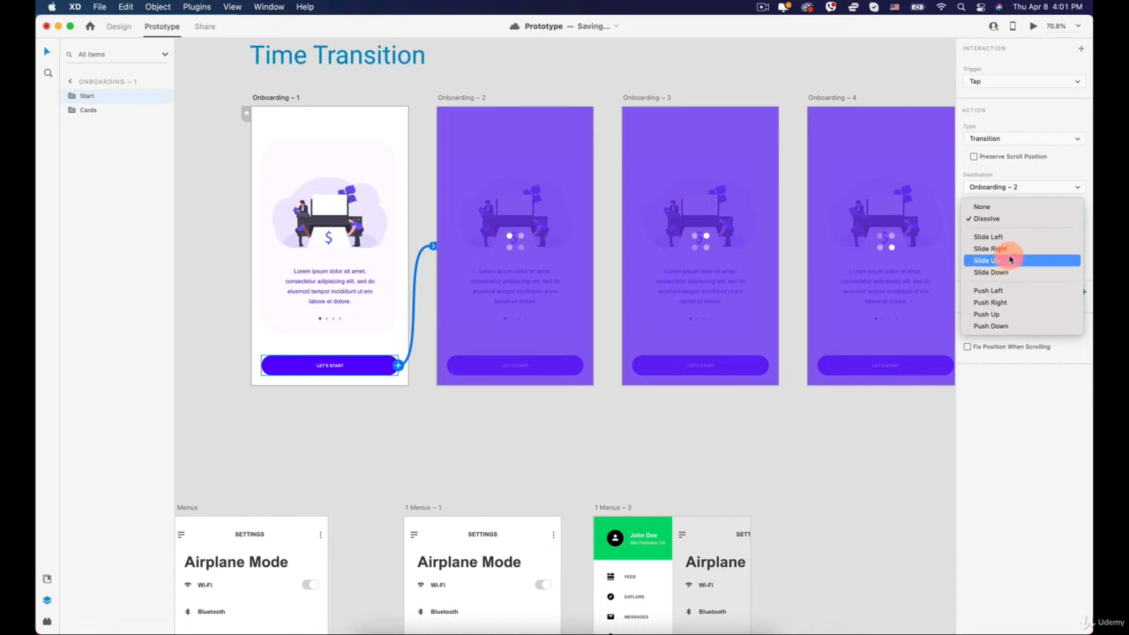
{"action": "left_click", "coordinate": [1009, 250]}
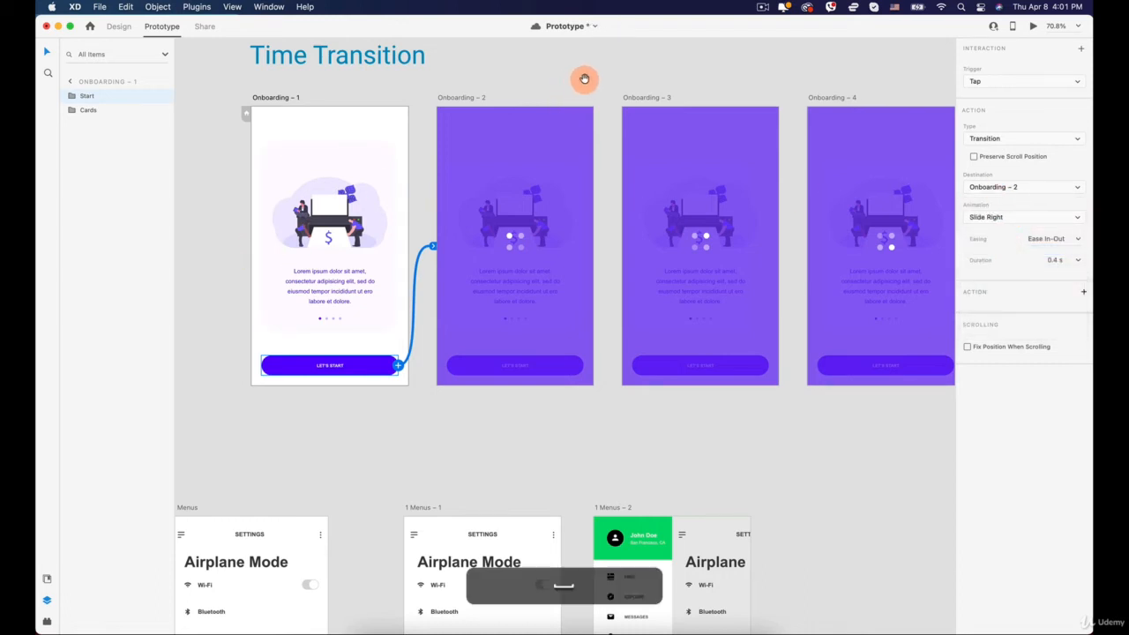
Review the sequence of loader artboards and the connection from the Let's Start button on Onboarding – 1
{"action": "left_click_drag", "start_coordinate": [584, 81], "coordinate": [449, 115]}
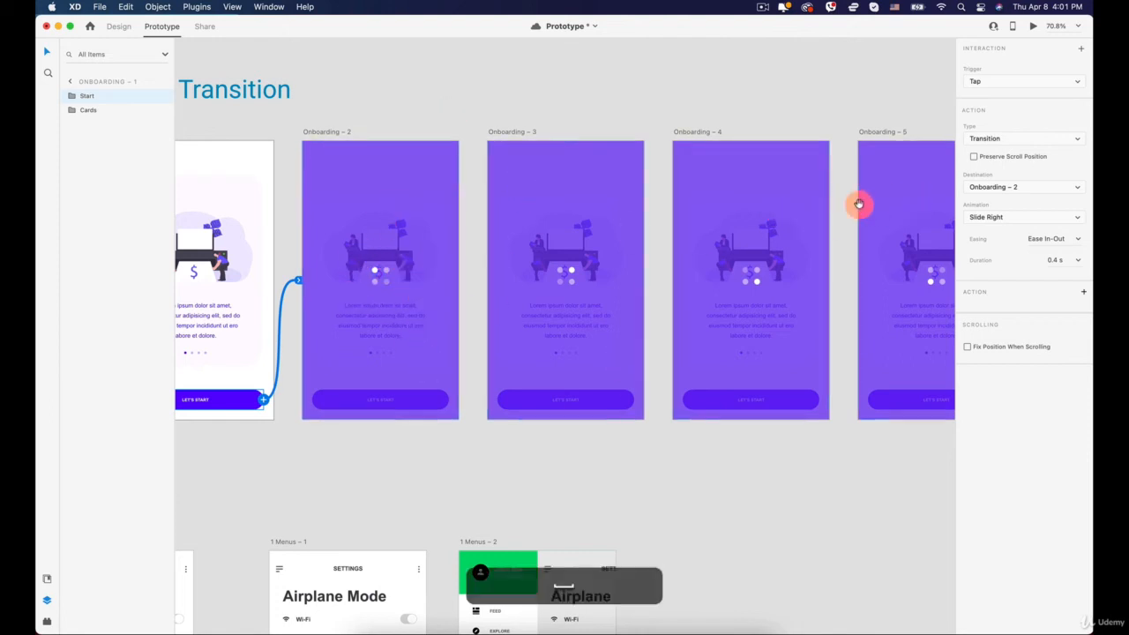
{"action": "left_click_drag", "start_coordinate": [857, 202], "coordinate": [638, 248]}
{"action": "left_click_drag", "start_coordinate": [377, 269], "coordinate": [665, 242]}
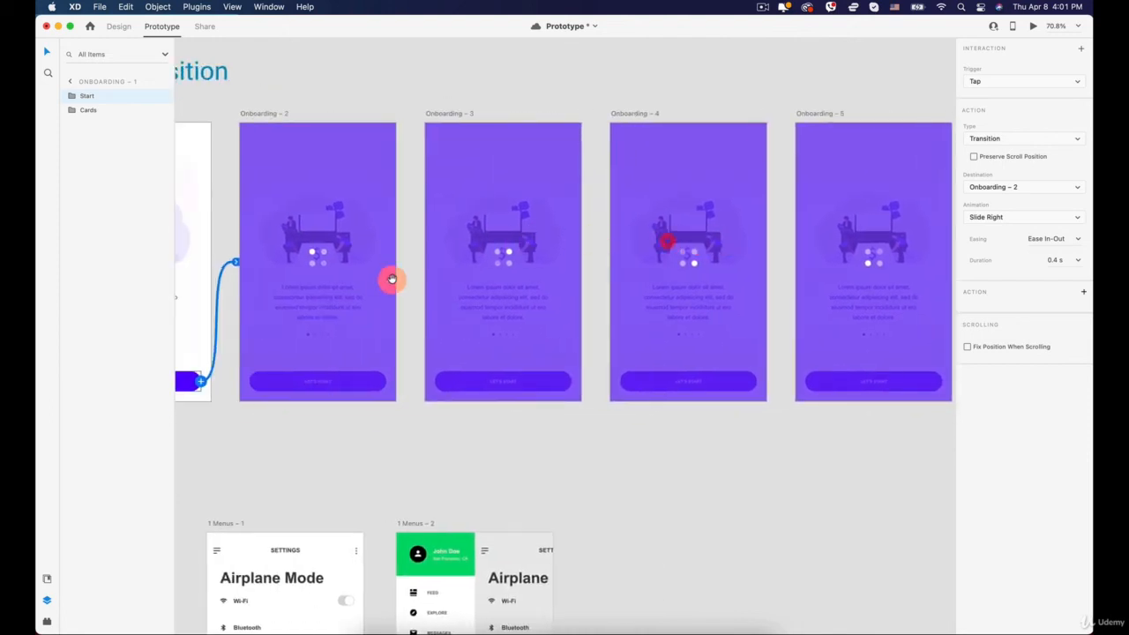
{"action": "left_click", "coordinate": [360, 183]}
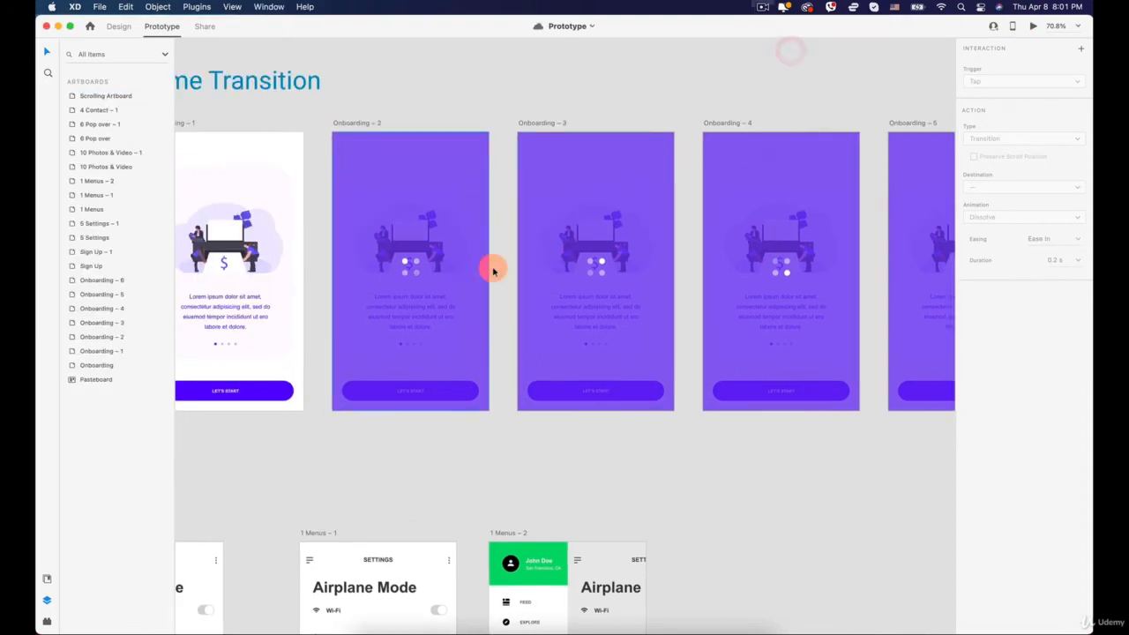
{"action": "left_click_drag", "start_coordinate": [364, 241], "coordinate": [421, 227]}
{"action": "left_click", "coordinate": [342, 206]}
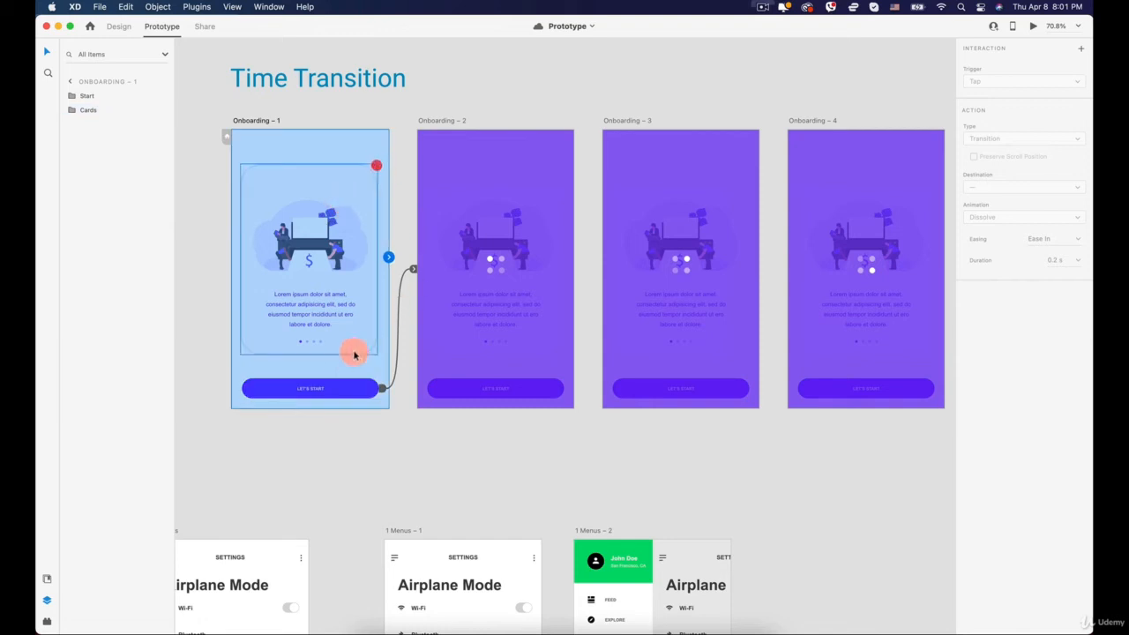
{"action": "left_click", "coordinate": [326, 386]}
{"action": "left_click_drag", "start_coordinate": [536, 235], "coordinate": [465, 236]}
{"action": "left_click", "coordinate": [449, 180]}
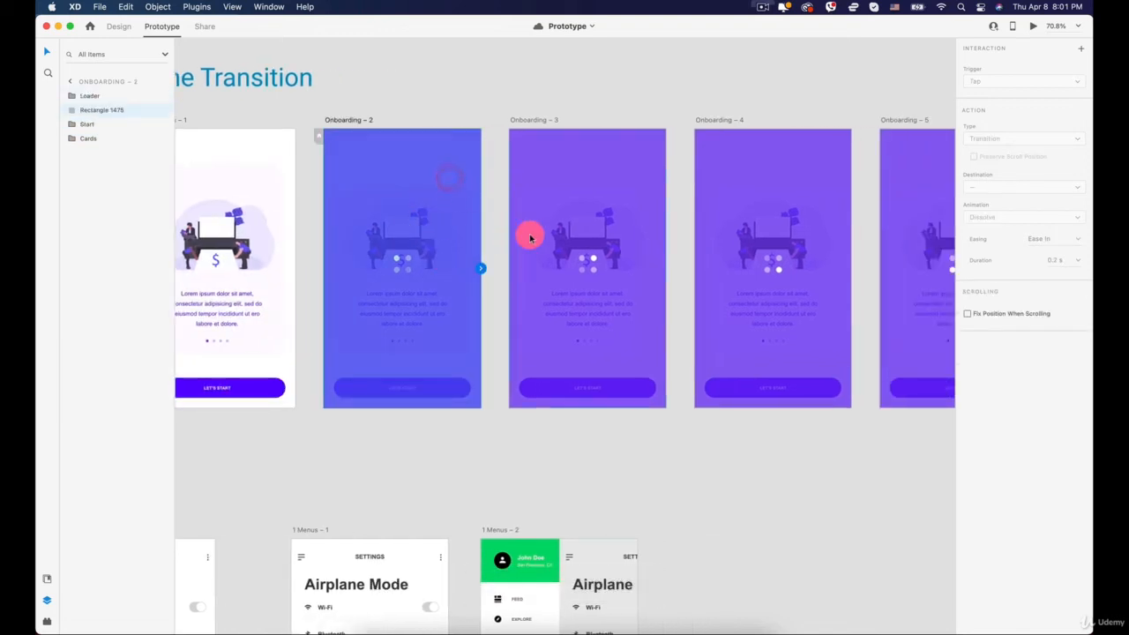
{"action": "left_click", "coordinate": [470, 97]}
{"action": "left_click", "coordinate": [430, 169]}
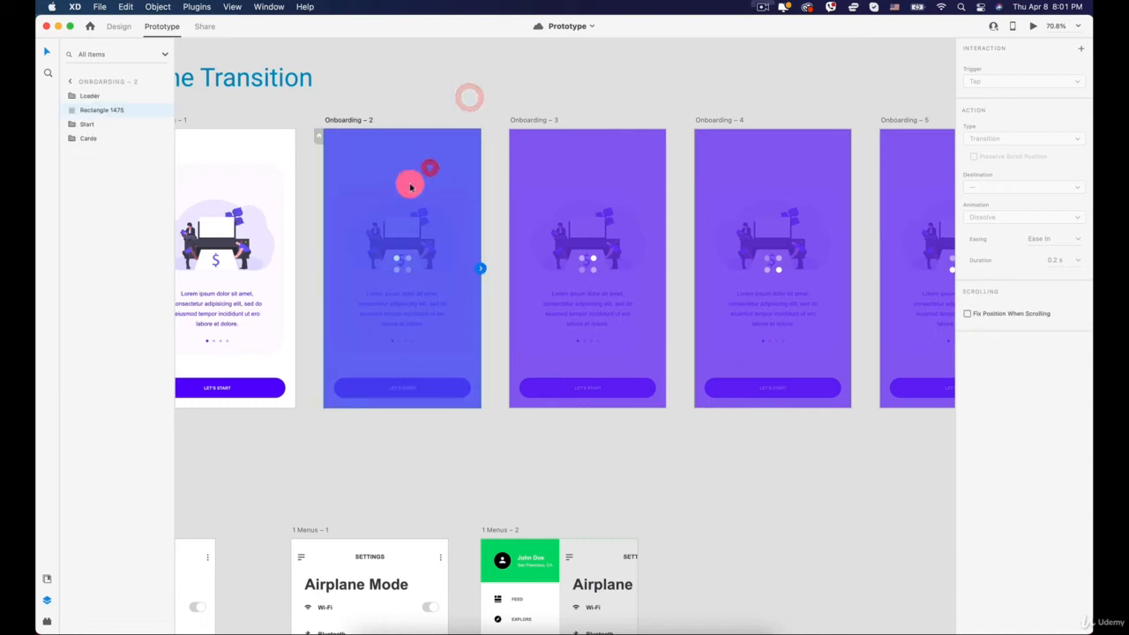
{"action": "left_click_drag", "start_coordinate": [404, 183], "coordinate": [373, 224]}
{"action": "key", "text": "super+z"}
{"action": "key", "text": "super+z"}
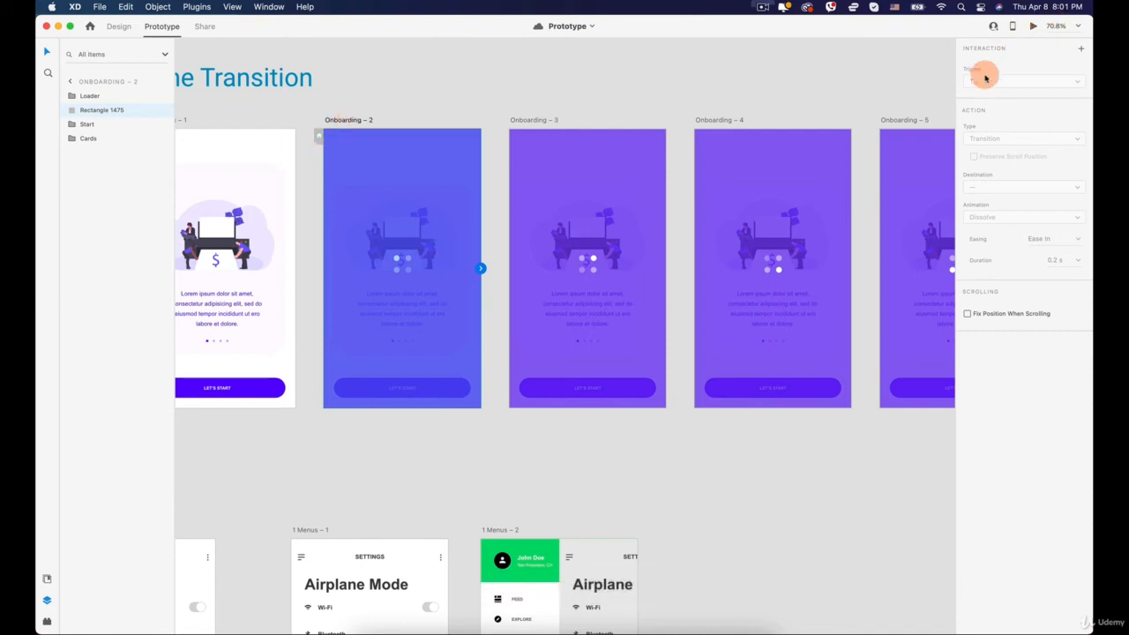
Try connecting the overlay rectangle on Onboarding – 2 to Onboarding – 3, check its trigger options, and remove the connection
{"action": "left_click", "coordinate": [504, 263]}
{"action": "left_click", "coordinate": [516, 249]}
{"action": "left_click", "coordinate": [465, 259]}
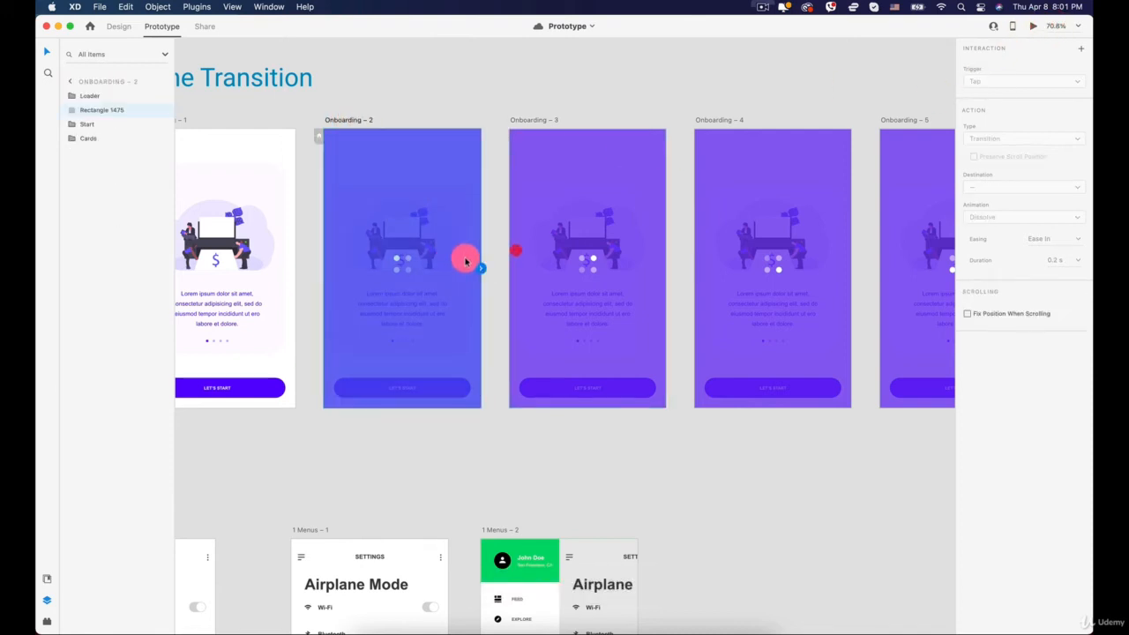
{"action": "left_click_drag", "start_coordinate": [481, 268], "coordinate": [522, 246]}
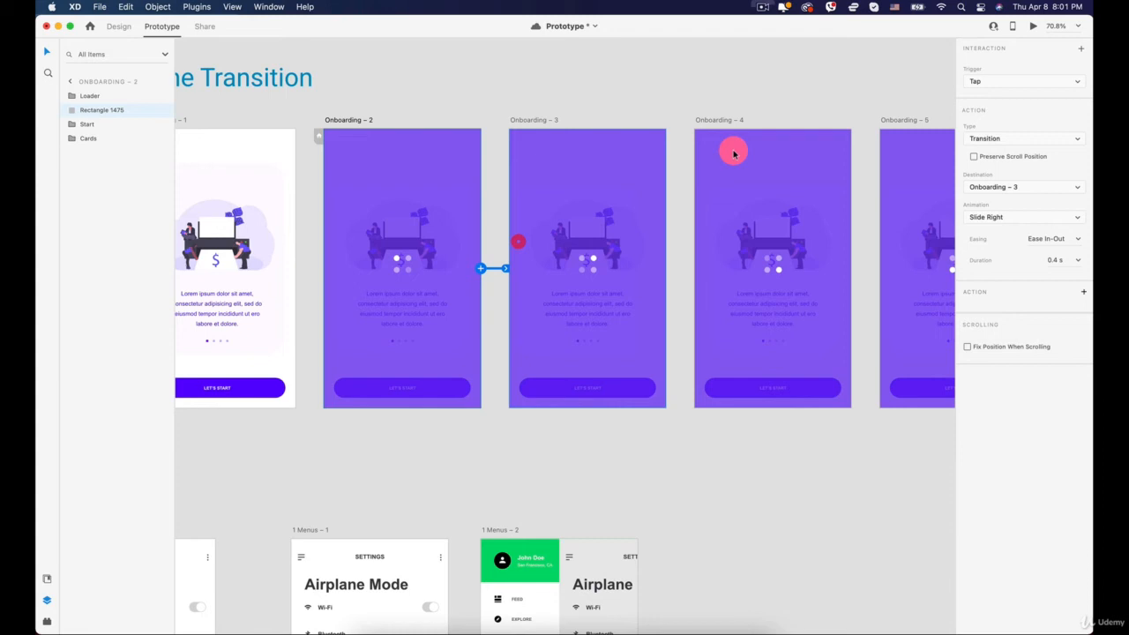
{"action": "left_click", "coordinate": [979, 80]}
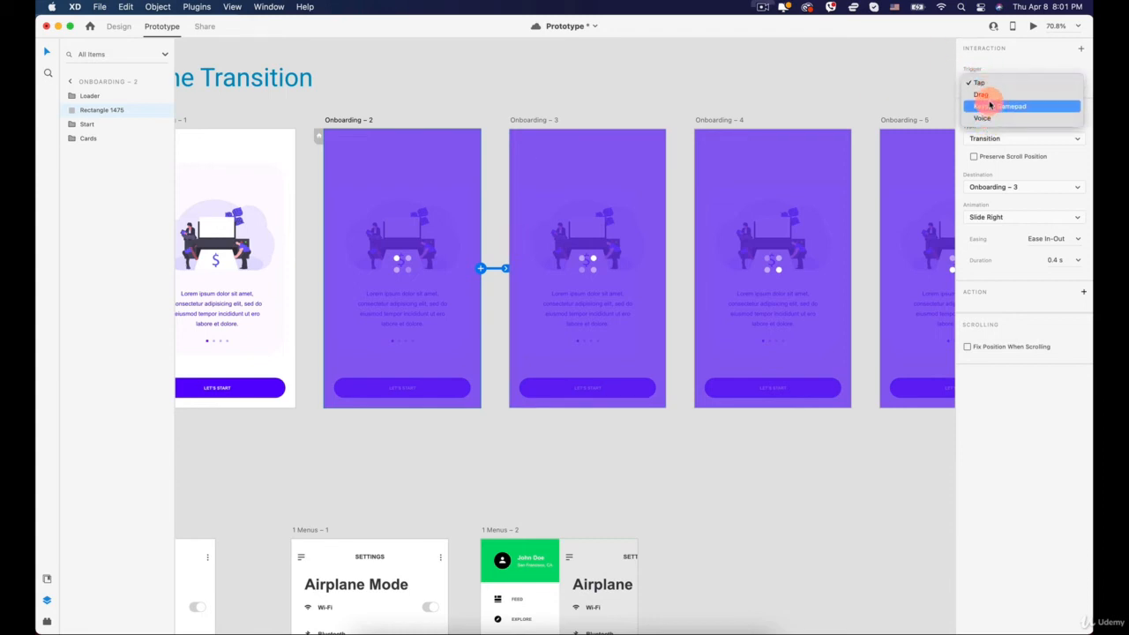
{"action": "left_click", "coordinate": [485, 96]}
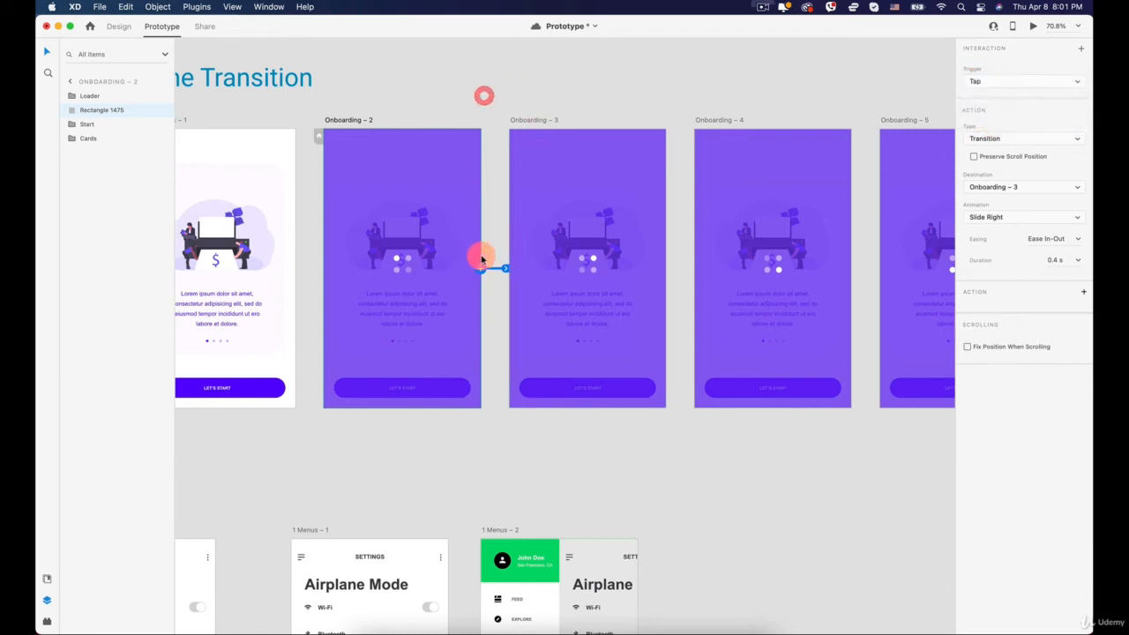
{"action": "left_click_drag", "start_coordinate": [499, 268], "coordinate": [496, 320]}
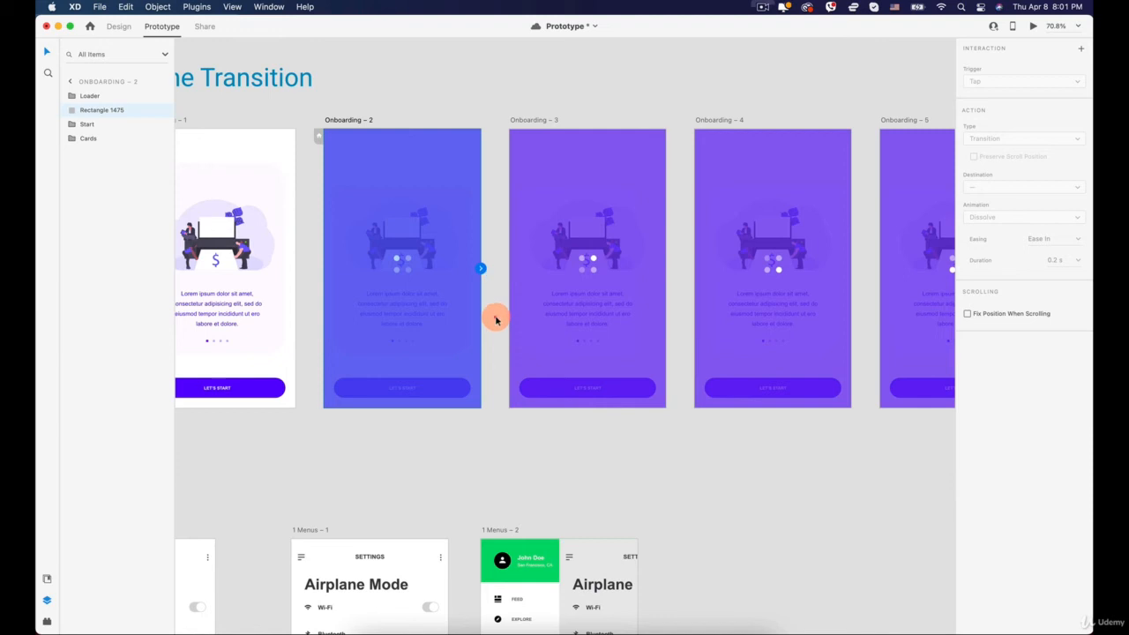
Connect the whole Onboarding – 2 artboard to Onboarding – 3 and set the interaction's trigger to Time
{"action": "left_click", "coordinate": [358, 122]}
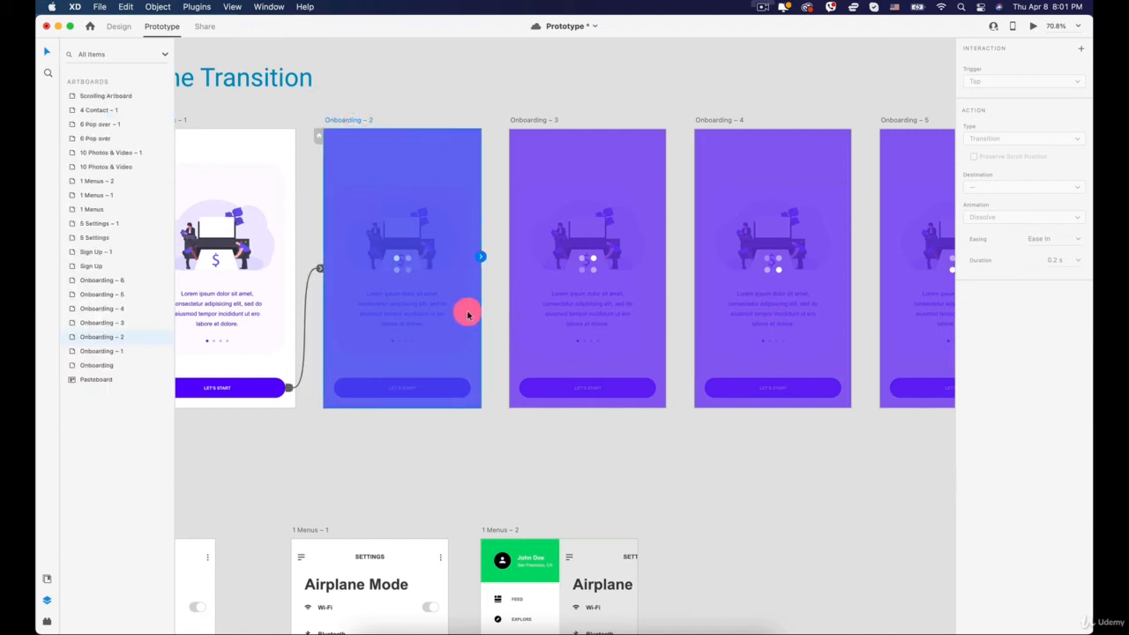
{"action": "left_click_drag", "start_coordinate": [482, 256], "coordinate": [517, 247]}
{"action": "left_click", "coordinate": [983, 81]}
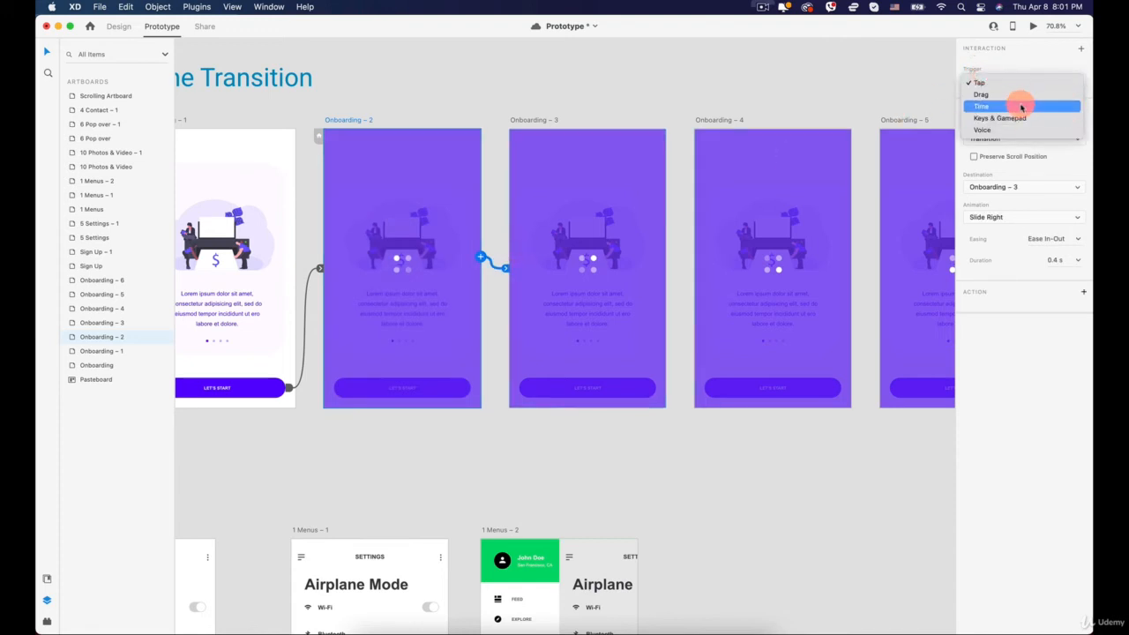
{"action": "left_click", "coordinate": [997, 107]}
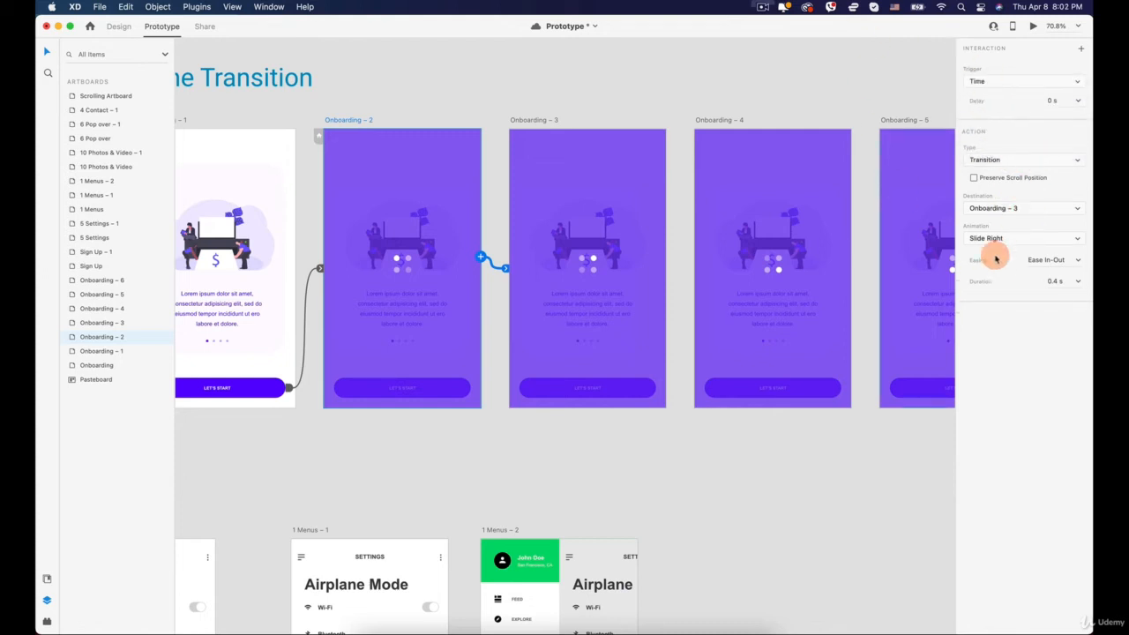
Set the delay of the timed transition from Onboarding – 2 to 0.2 s
{"action": "left_click", "coordinate": [1076, 103]}
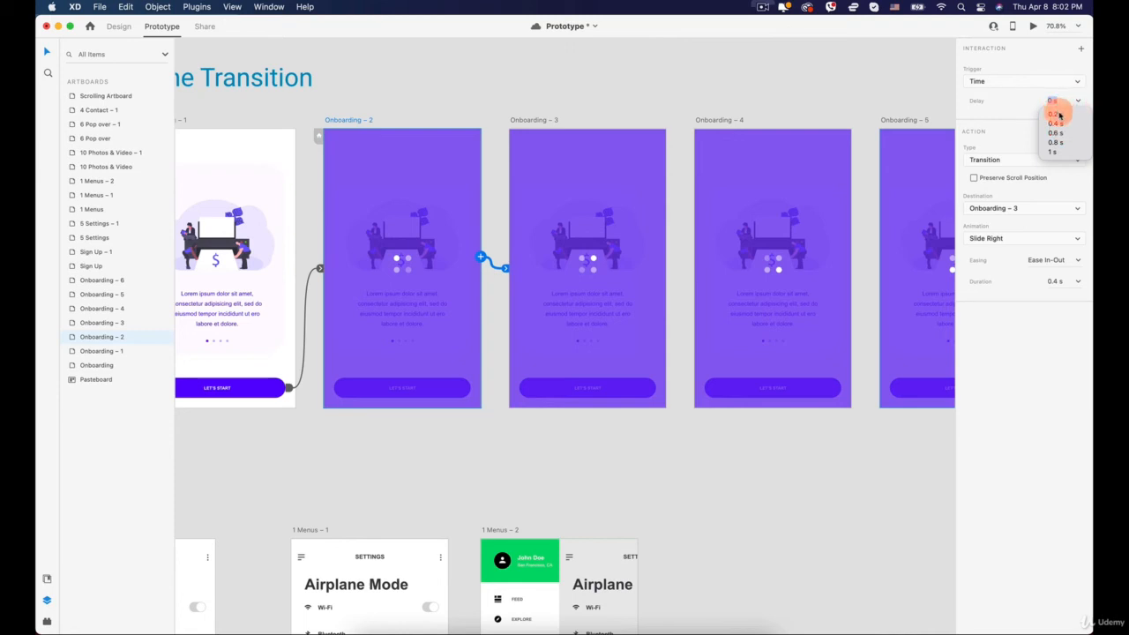
{"action": "left_click", "coordinate": [1060, 115]}
{"action": "left_click", "coordinate": [1077, 103]}
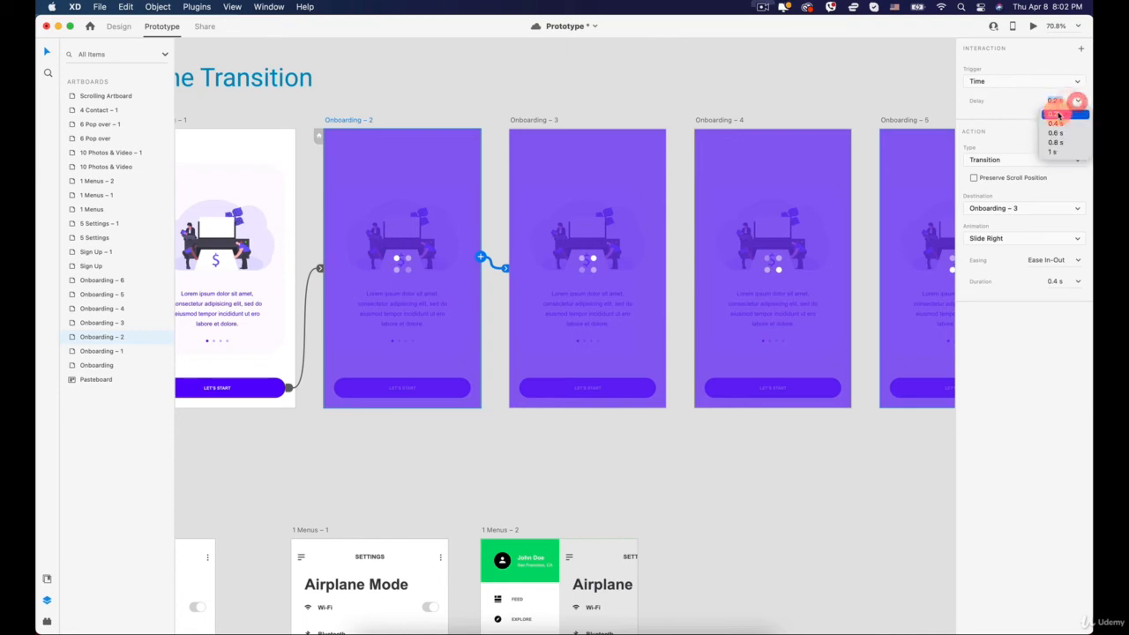
{"action": "left_click", "coordinate": [1058, 114]}
{"action": "left_click", "coordinate": [747, 74]}
Try connecting the overlay rectangle on Onboarding – 3 to Onboarding – 4 and remove that connection
{"action": "key", "text": "space"}
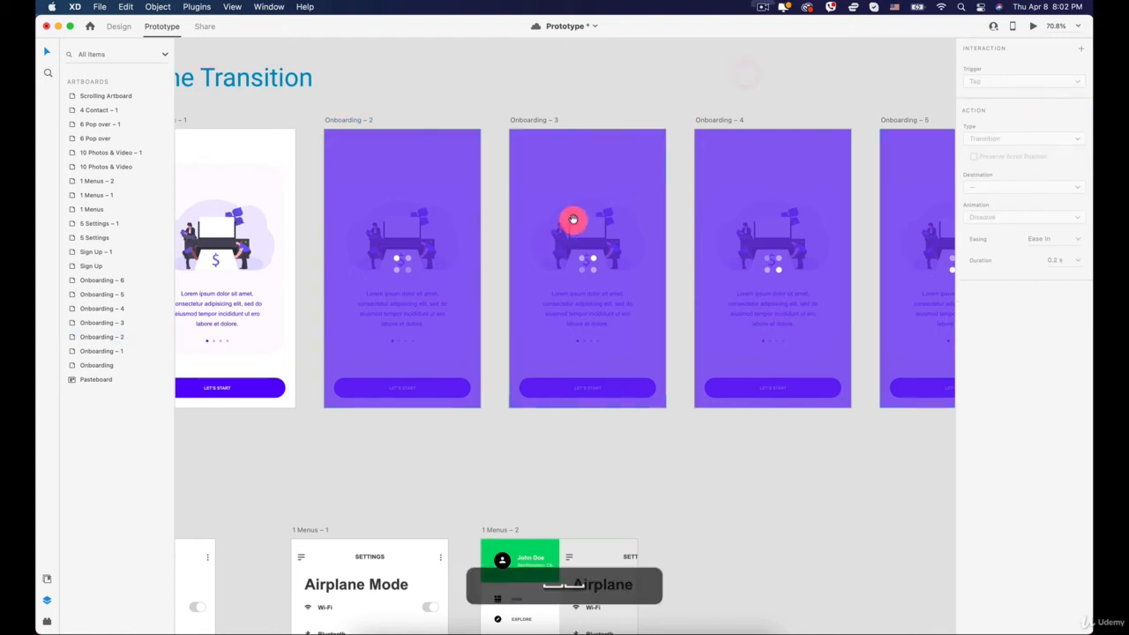
{"action": "left_click_drag", "start_coordinate": [591, 194], "coordinate": [469, 235]}
{"action": "left_click", "coordinate": [523, 195]}
{"action": "key", "text": "super+z"}
{"action": "left_click", "coordinate": [466, 121]}
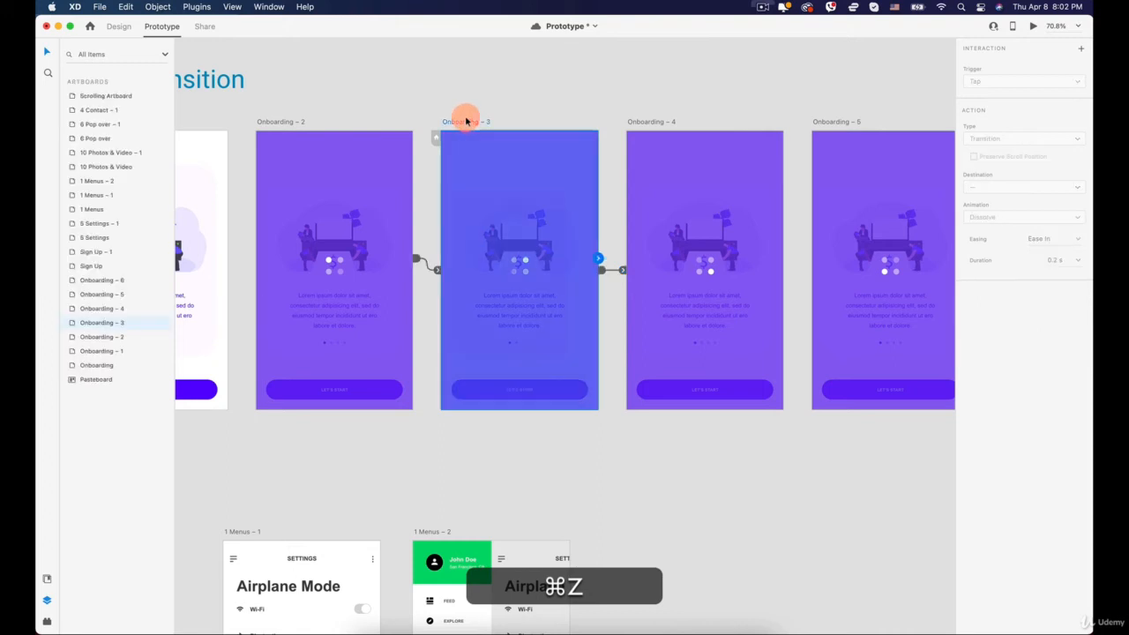
{"action": "left_click_drag", "start_coordinate": [605, 262], "coordinate": [615, 339]}
Connect the Onboarding – 3 artboard to Onboarding – 4, and the Onboarding – 4 artboard to Onboarding – 5
{"action": "left_click", "coordinate": [468, 122]}
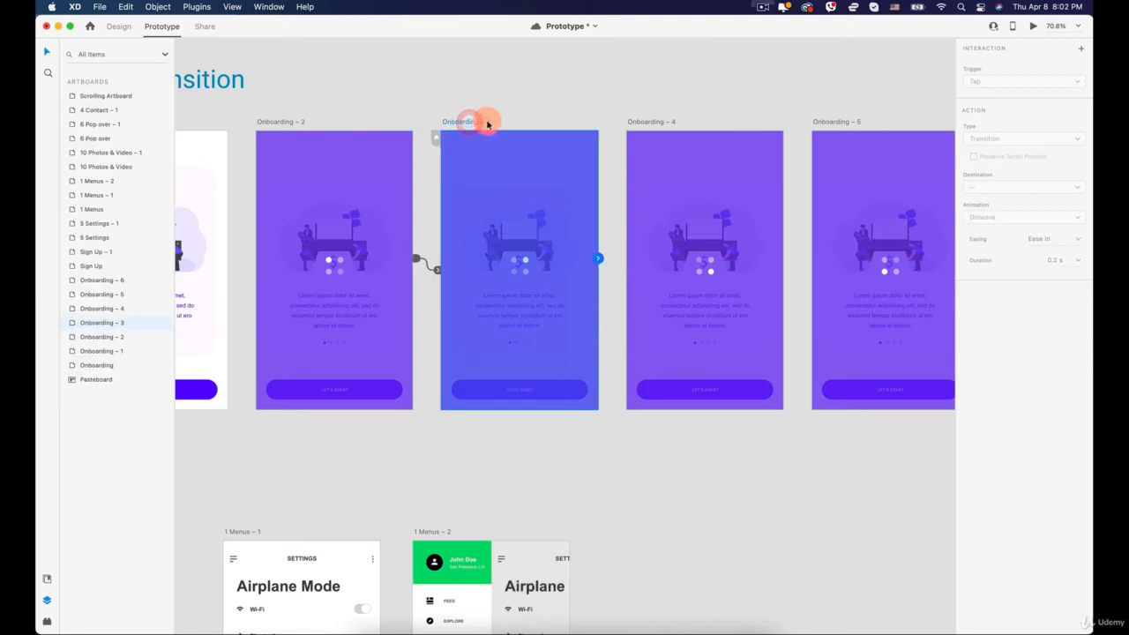
{"action": "left_click_drag", "start_coordinate": [597, 256], "coordinate": [520, 245]}
{"action": "key", "text": "space"}
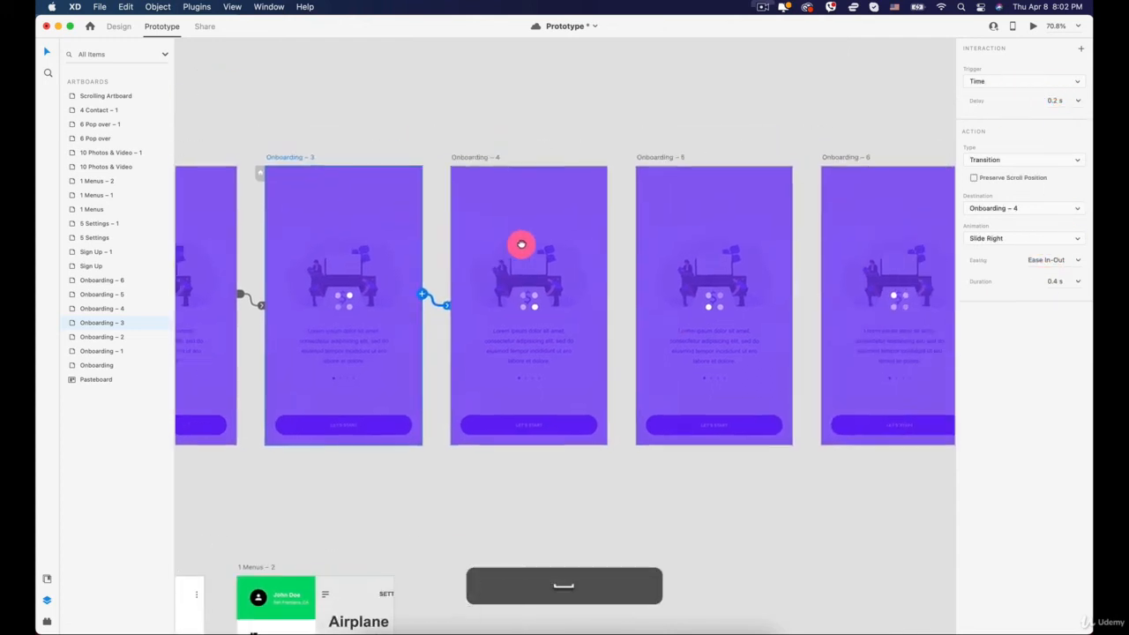
{"action": "left_click", "coordinate": [462, 158]}
{"action": "left_click_drag", "start_coordinate": [604, 295], "coordinate": [646, 283]}
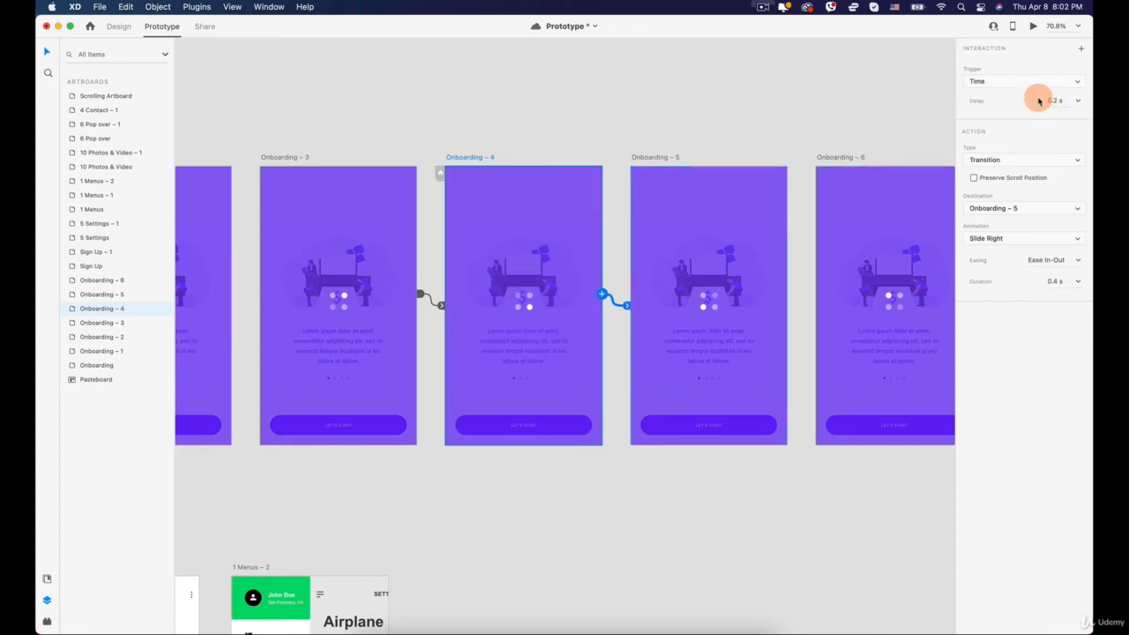
{"action": "left_click", "coordinate": [655, 298]}
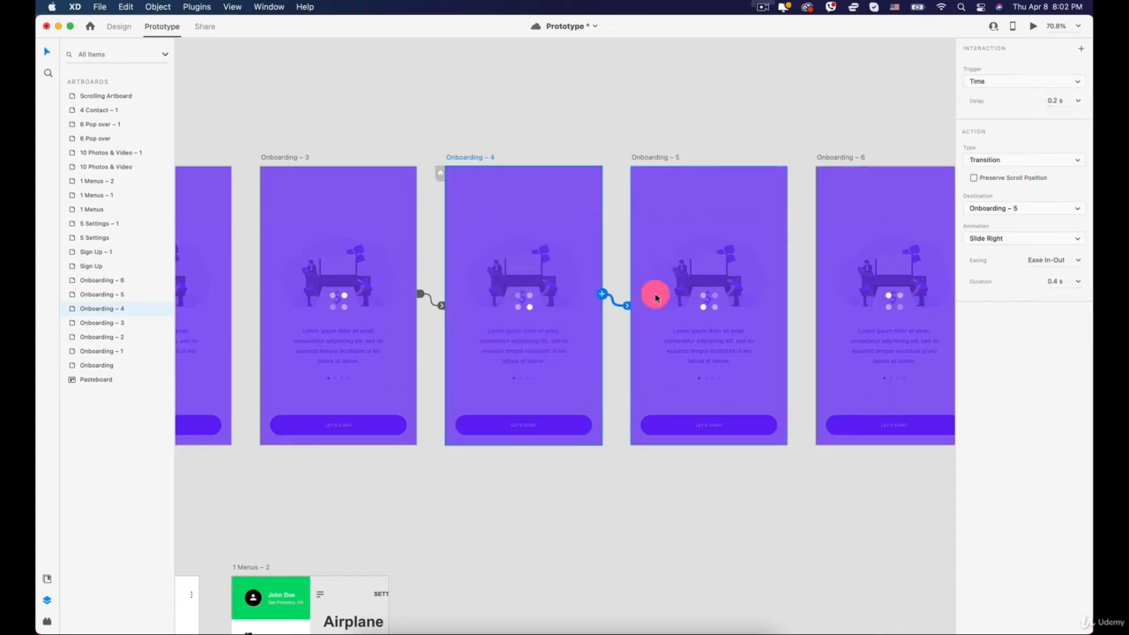
Connect the Onboarding – 5 artboard to Onboarding – 6, undoing an accidental move of its overlay rectangle
{"action": "key", "text": "space"}
{"action": "left_click_drag", "start_coordinate": [714, 239], "coordinate": [549, 241]}
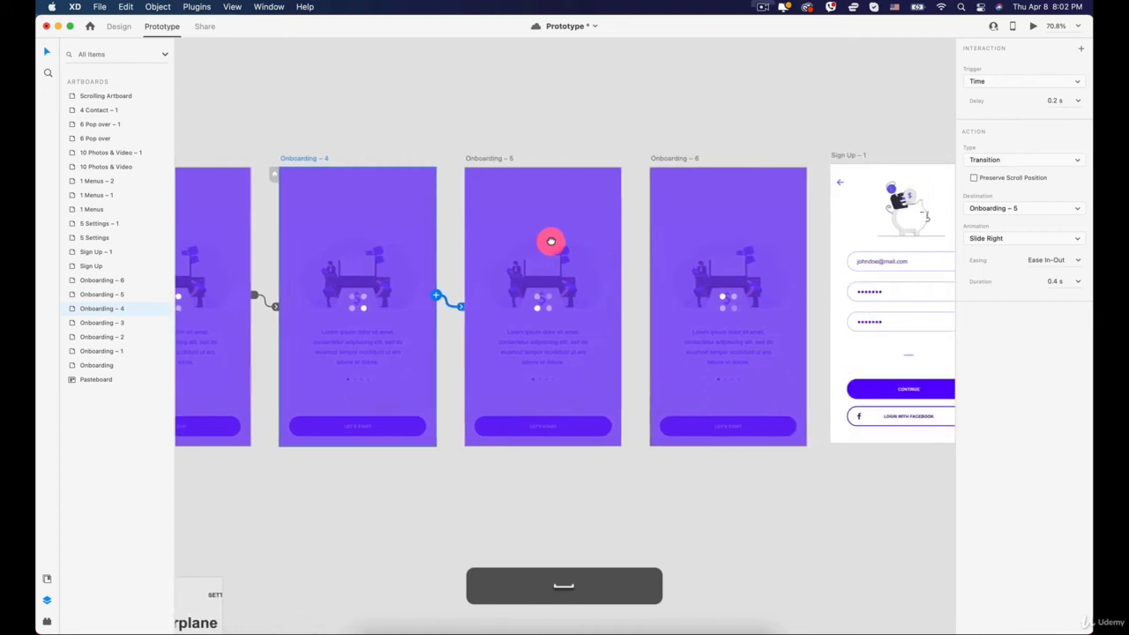
{"action": "left_click", "coordinate": [484, 161]}
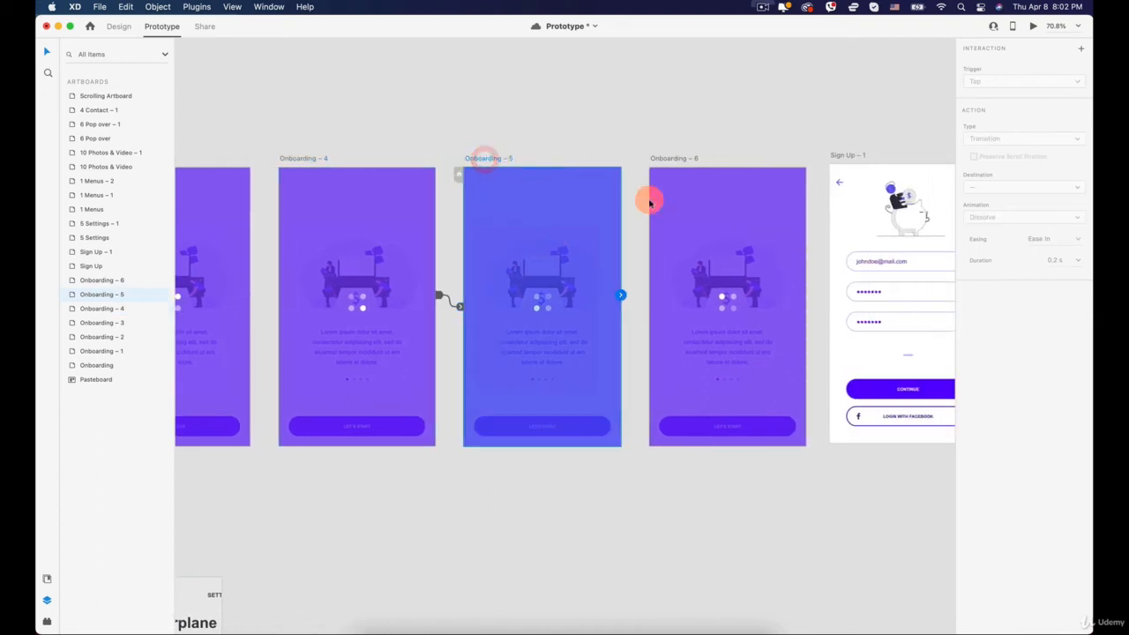
{"action": "left_click_drag", "start_coordinate": [623, 292], "coordinate": [676, 305]}
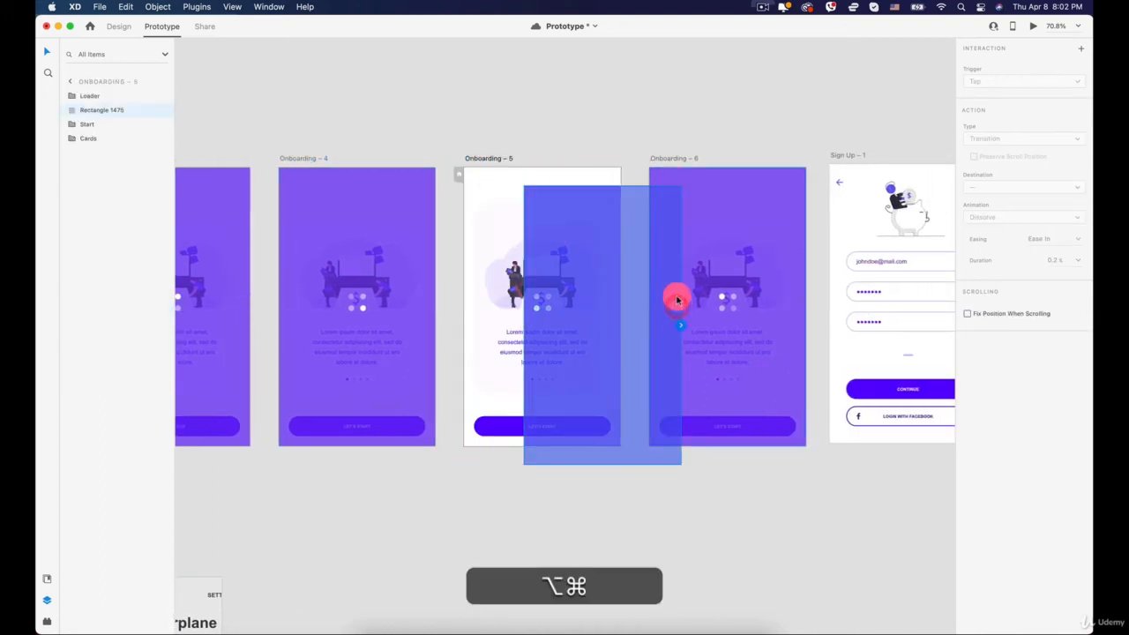
{"action": "key", "text": "super+z"}
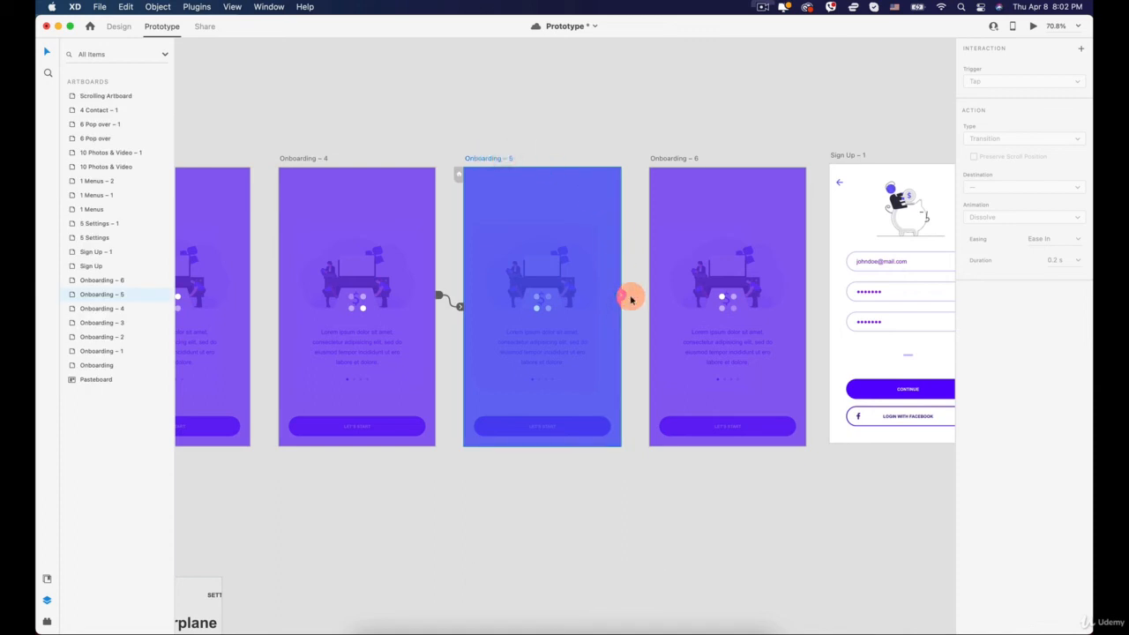
{"action": "left_click_drag", "start_coordinate": [623, 298], "coordinate": [693, 270]}
Connect the Onboarding – 6 artboard to Sign Up – 1 with a timed transition
{"action": "key", "text": "space"}
{"action": "left_click_drag", "start_coordinate": [756, 239], "coordinate": [612, 239]}
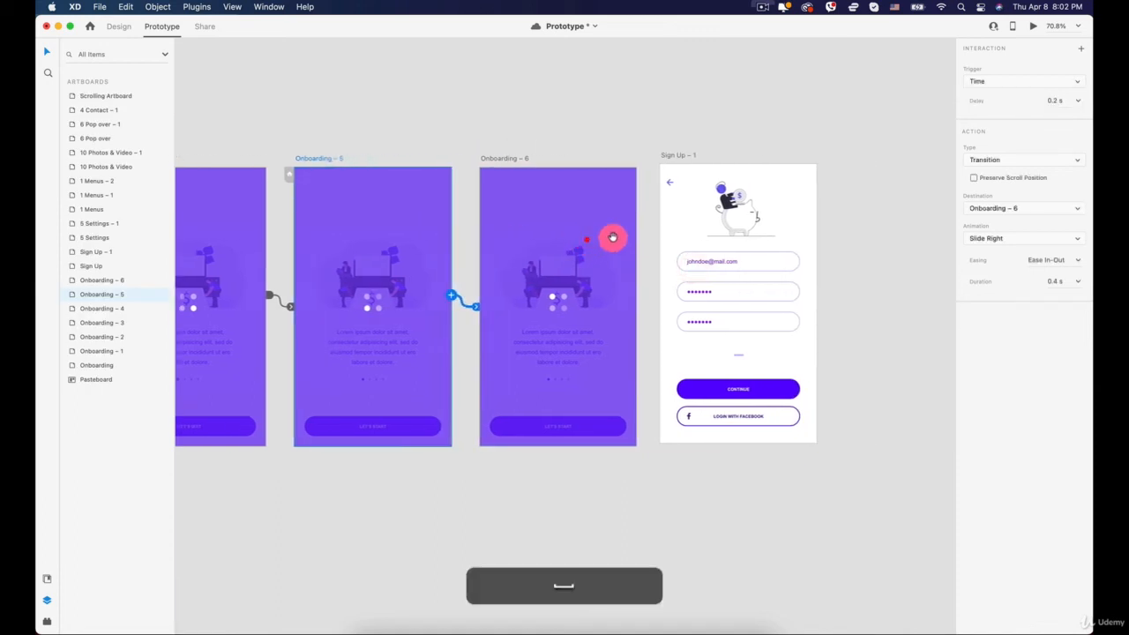
{"action": "left_click", "coordinate": [527, 227]}
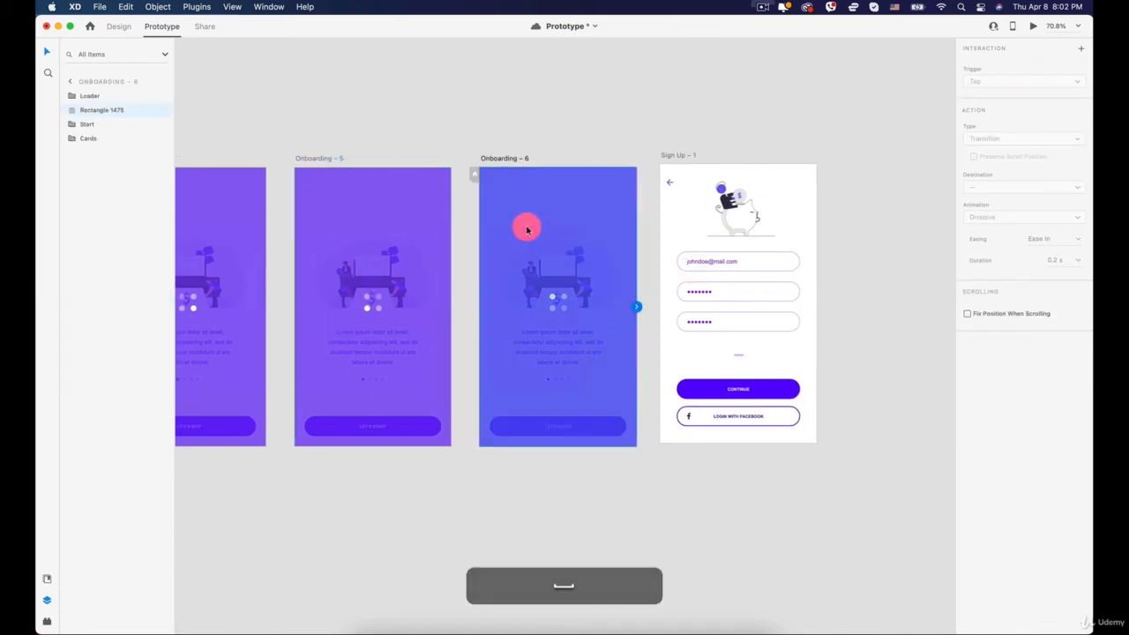
{"action": "left_click", "coordinate": [512, 157]}
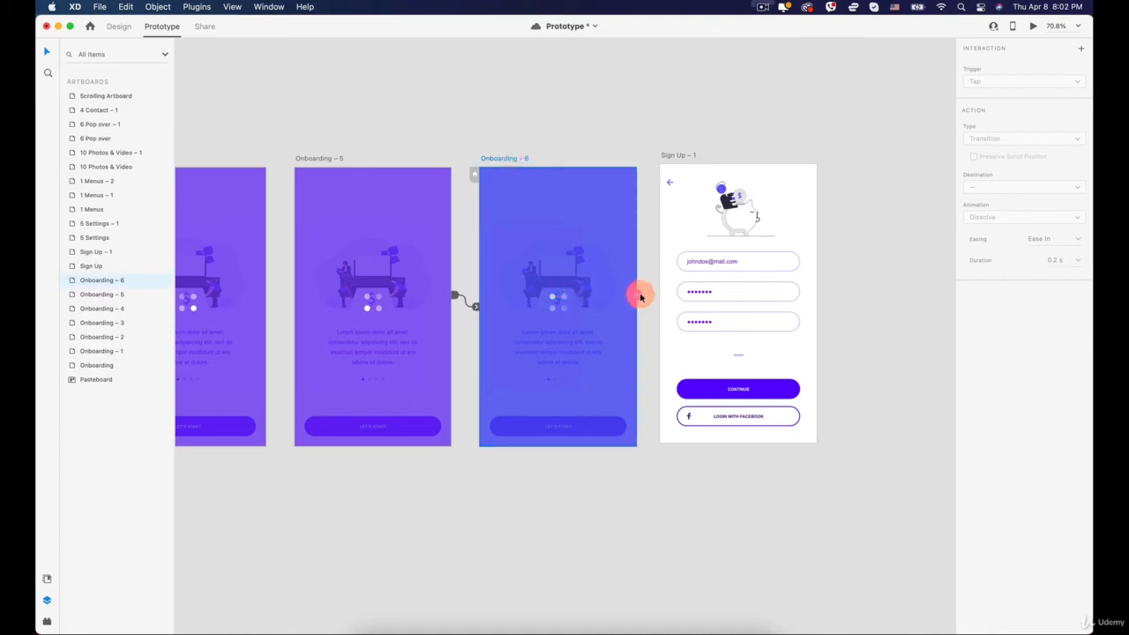
{"action": "left_click_drag", "start_coordinate": [639, 298], "coordinate": [662, 283]}
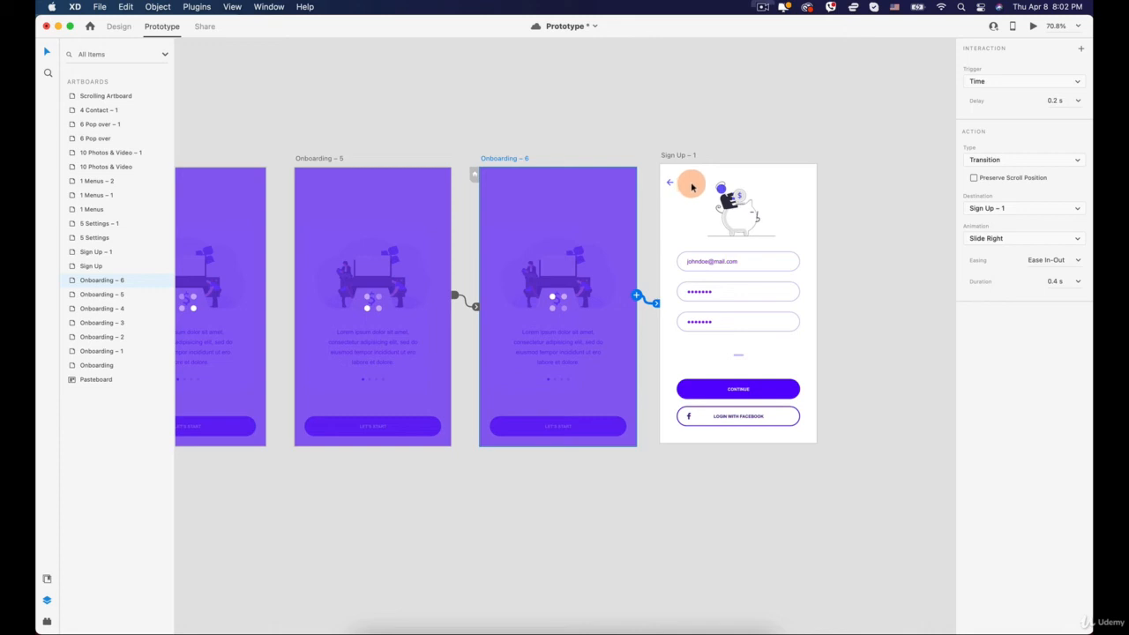
Preview the prototype from Onboarding – 1, play the loader sequence from Let's Start, and close the preview
{"action": "scroll", "coordinate": [547, 265], "scroll_direction": "down", "scroll_amount": 4}
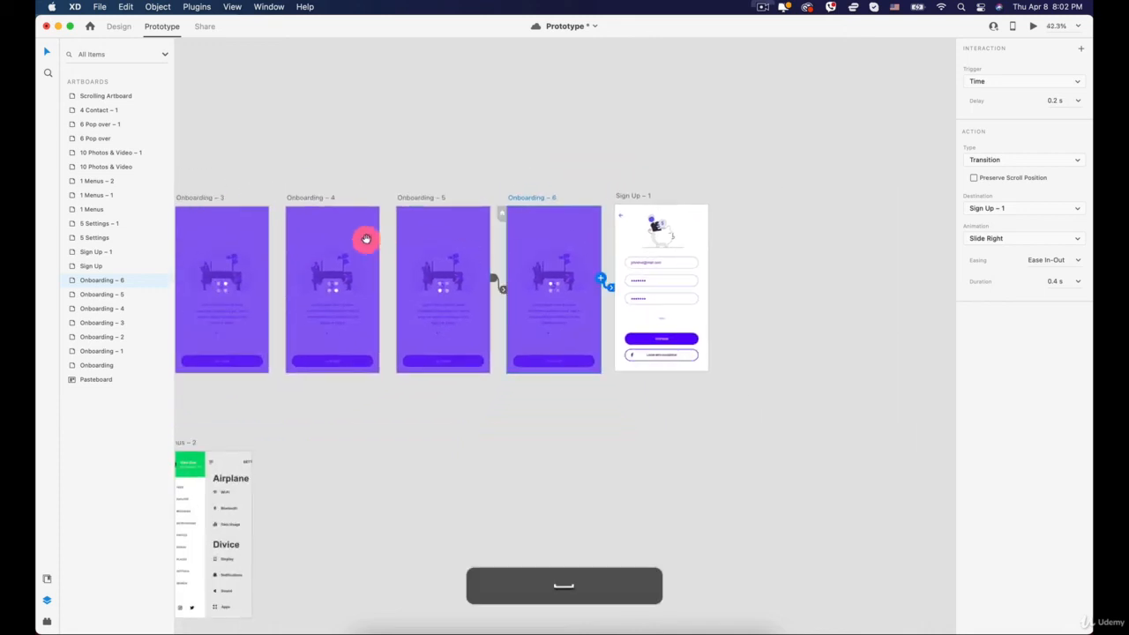
{"action": "left_click_drag", "start_coordinate": [365, 239], "coordinate": [634, 240]}
{"action": "left_click", "coordinate": [257, 198]}
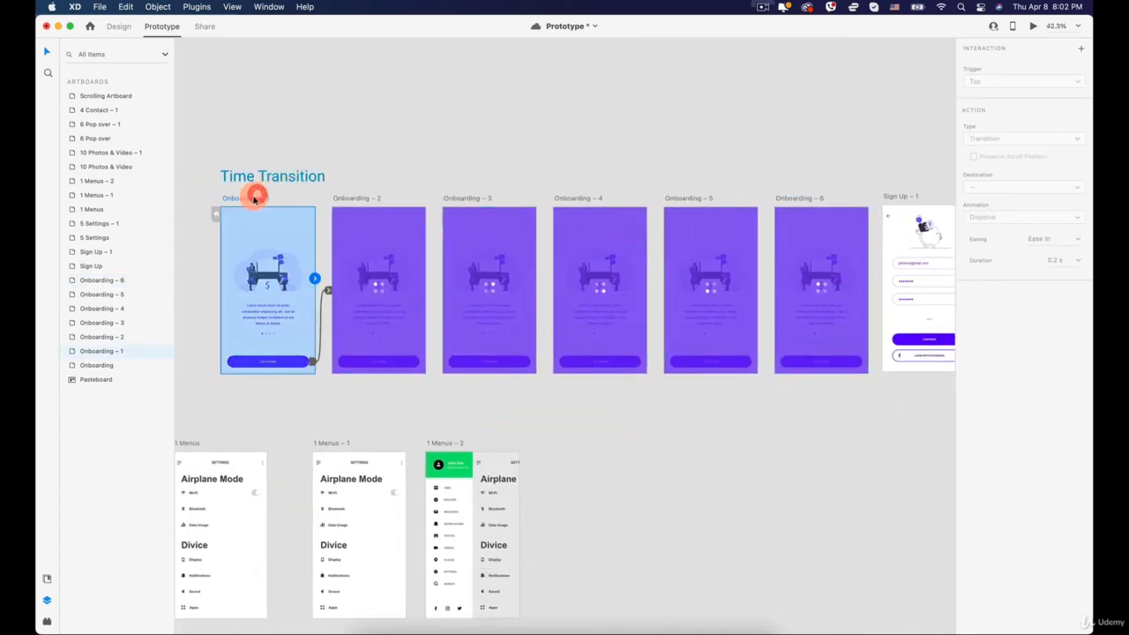
{"action": "left_click", "coordinate": [1032, 26]}
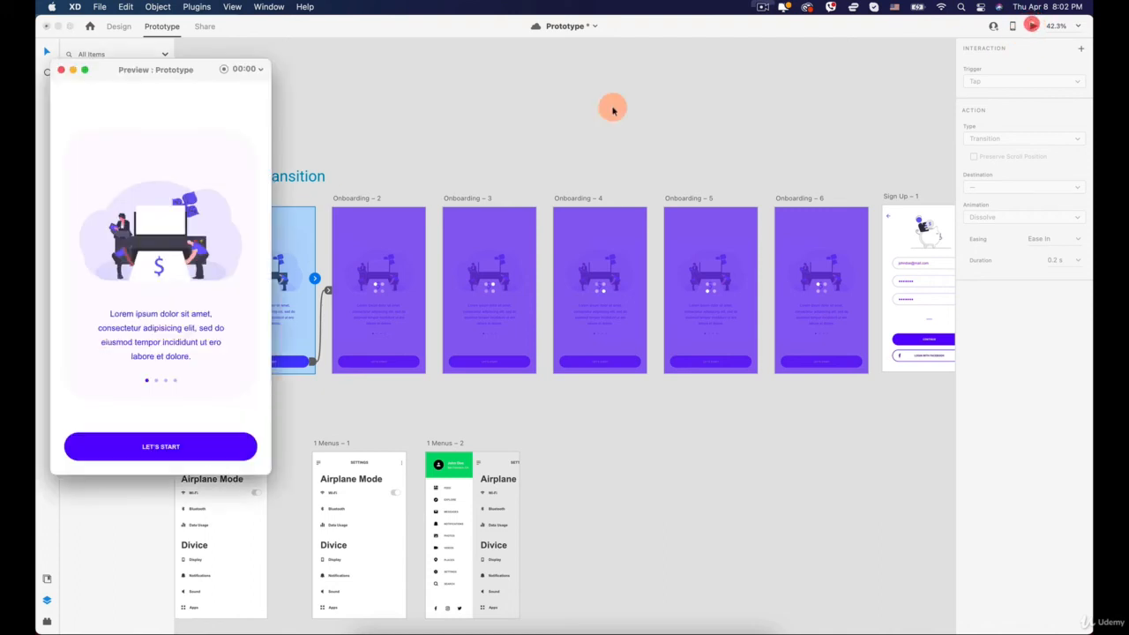
{"action": "left_click", "coordinate": [163, 447]}
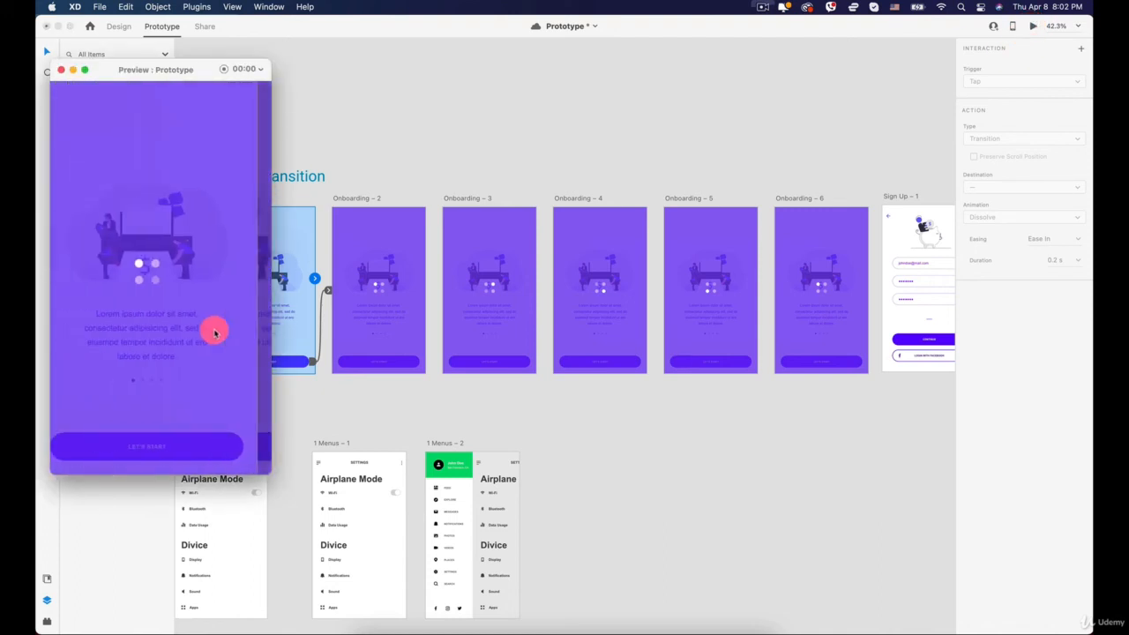
{"action": "left_click", "coordinate": [61, 68]}
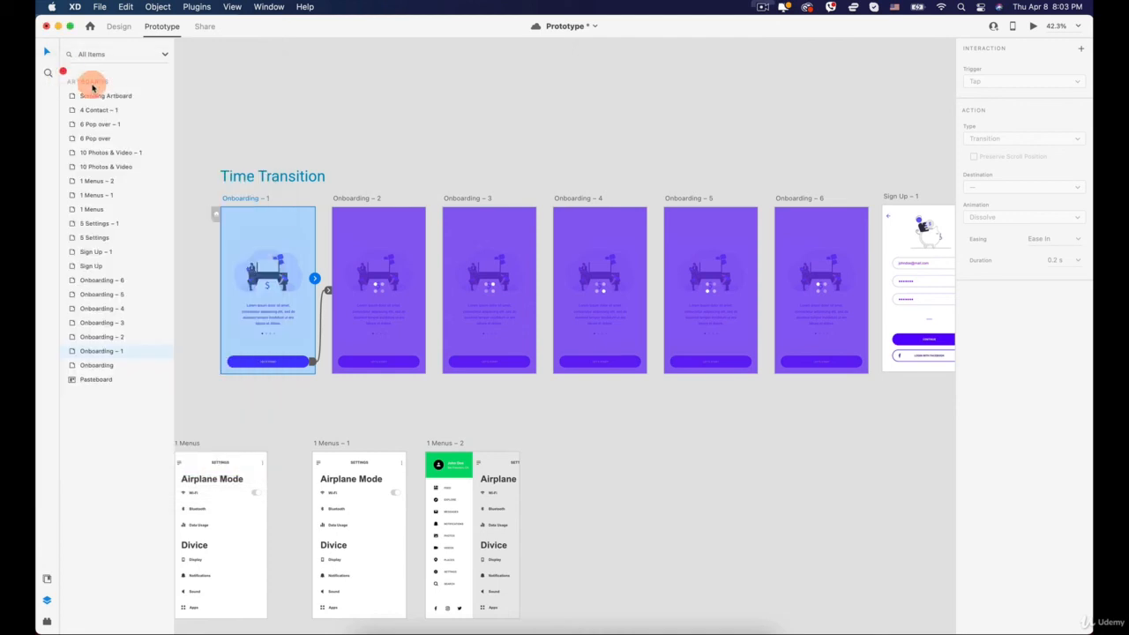
Set the animation of the timed transitions from Onboarding – 2 and Onboarding – 3 to None
{"action": "left_click", "coordinate": [359, 200]}
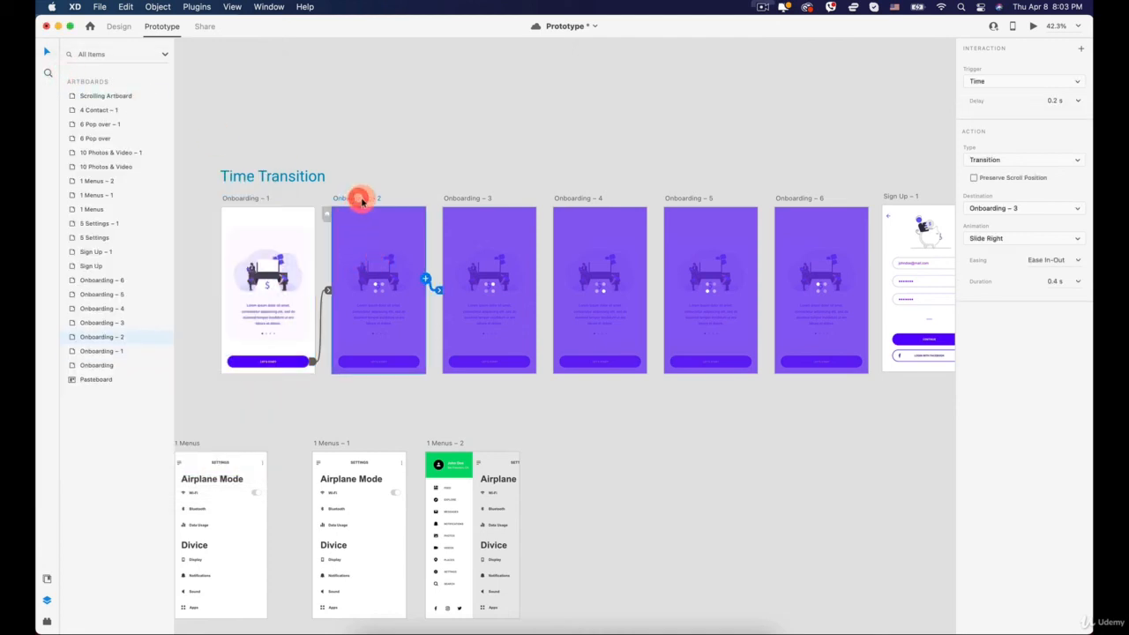
{"action": "left_click", "coordinate": [1008, 243]}
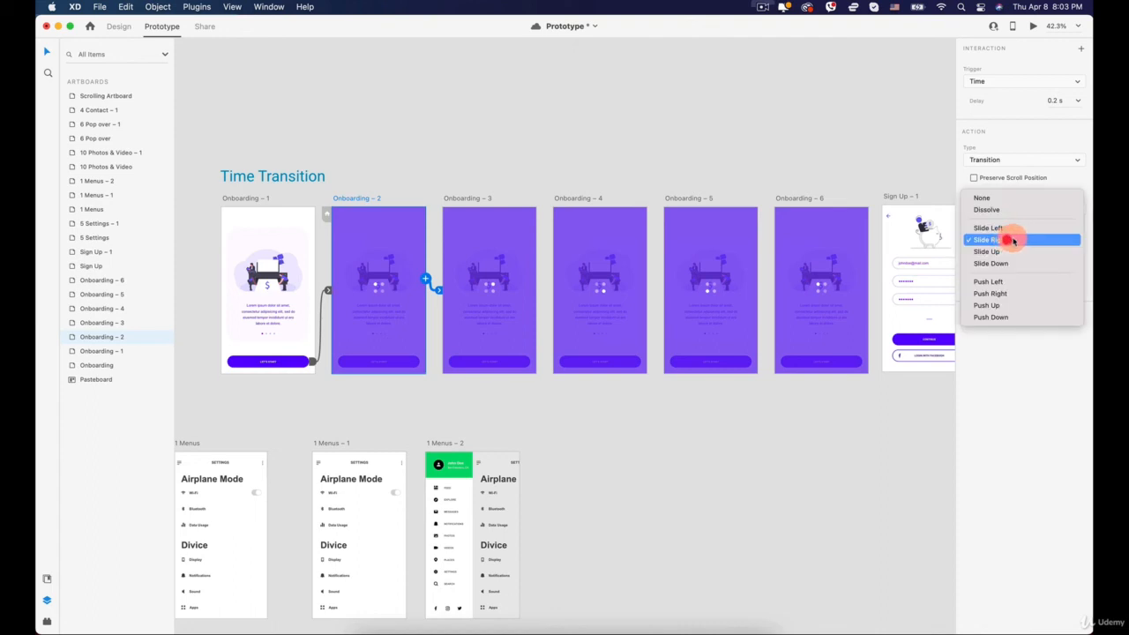
{"action": "left_click", "coordinate": [989, 205]}
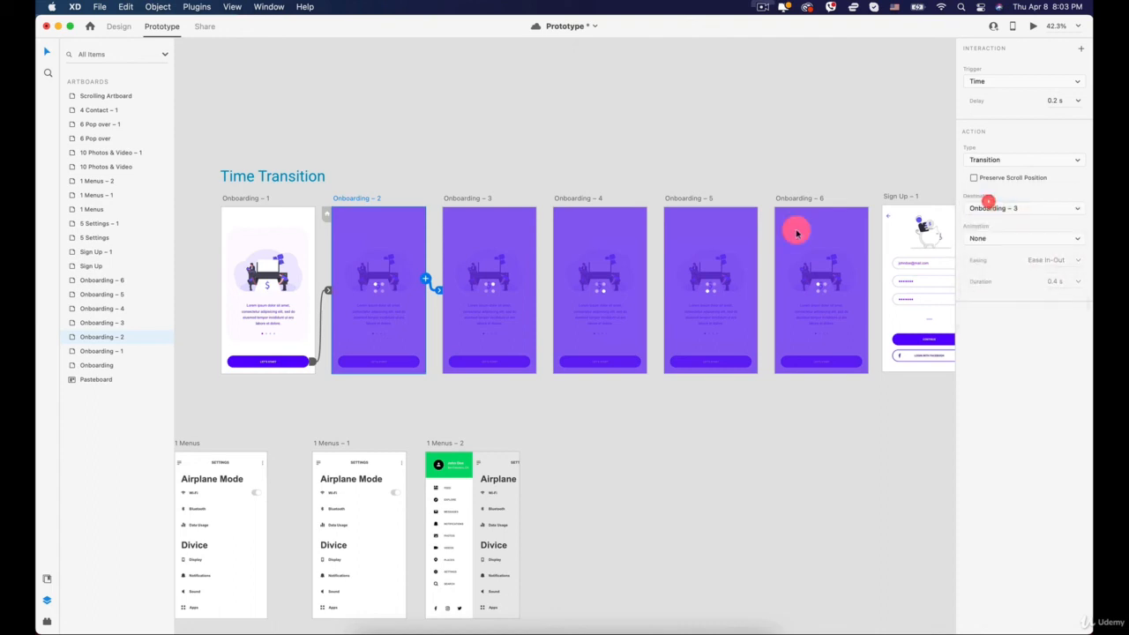
{"action": "left_click", "coordinate": [467, 201]}
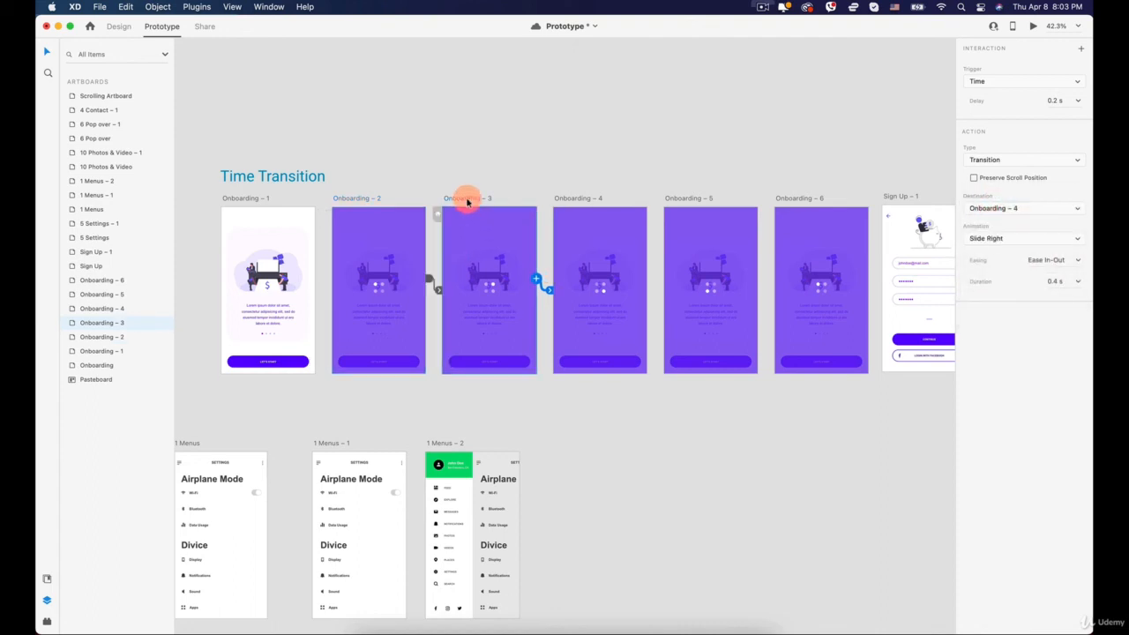
{"action": "left_click", "coordinate": [1000, 240]}
{"action": "left_click", "coordinate": [991, 225]}
Set the animation of the timed transitions from Onboarding – 4, Onboarding – 5 and Onboarding – 6 to None
{"action": "left_click", "coordinate": [582, 205]}
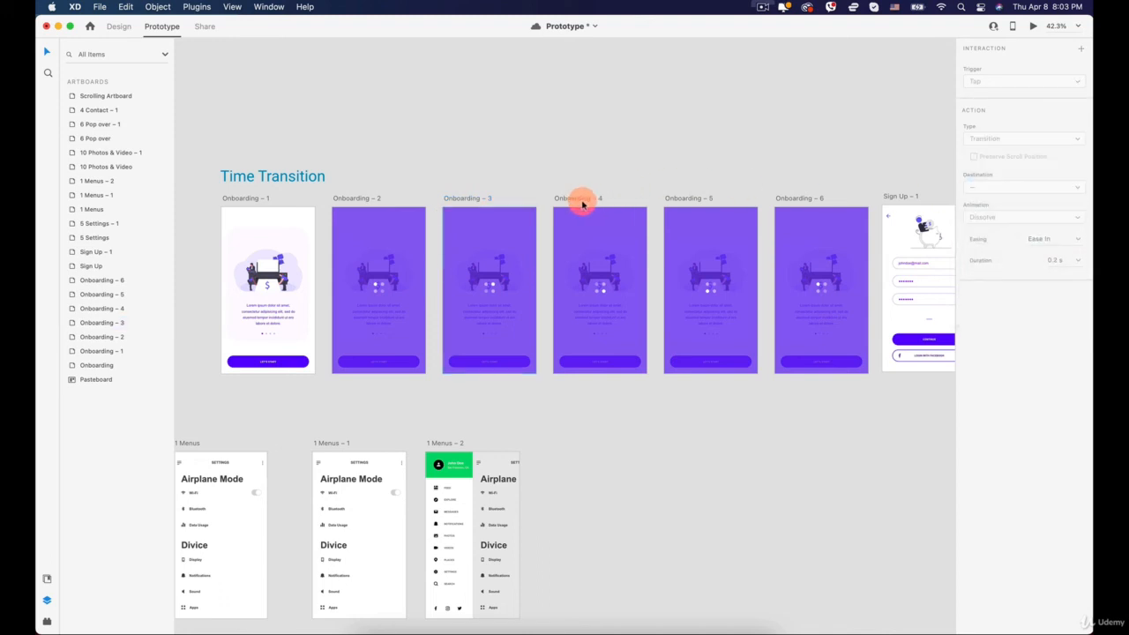
{"action": "left_click", "coordinate": [582, 199]}
{"action": "left_click", "coordinate": [1012, 232]}
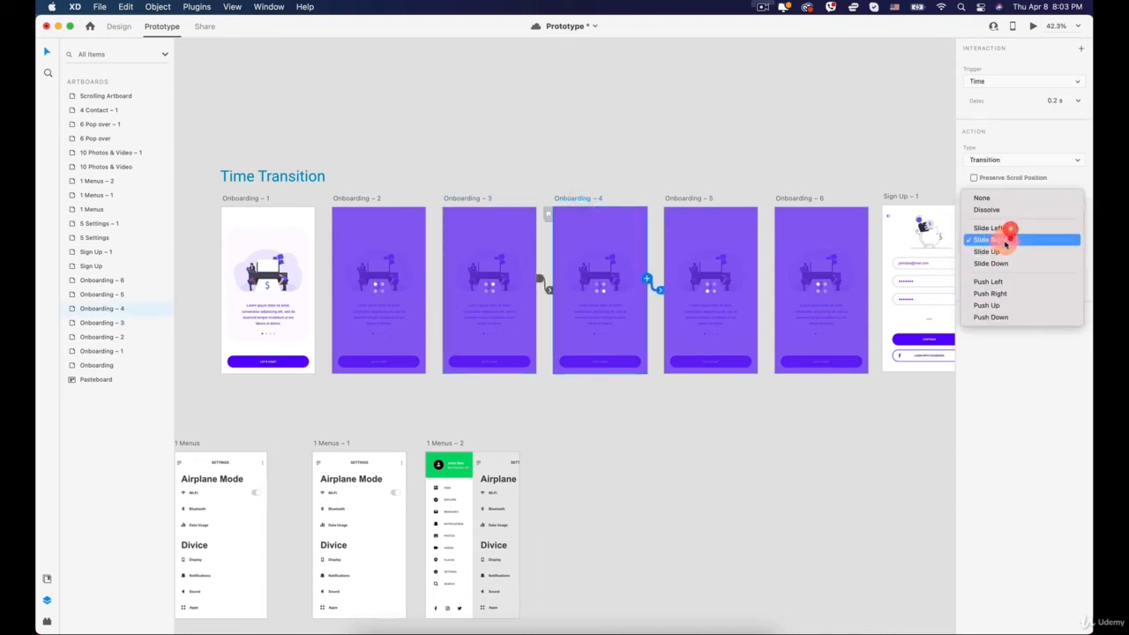
{"action": "left_click", "coordinate": [984, 201]}
{"action": "left_click", "coordinate": [697, 199]}
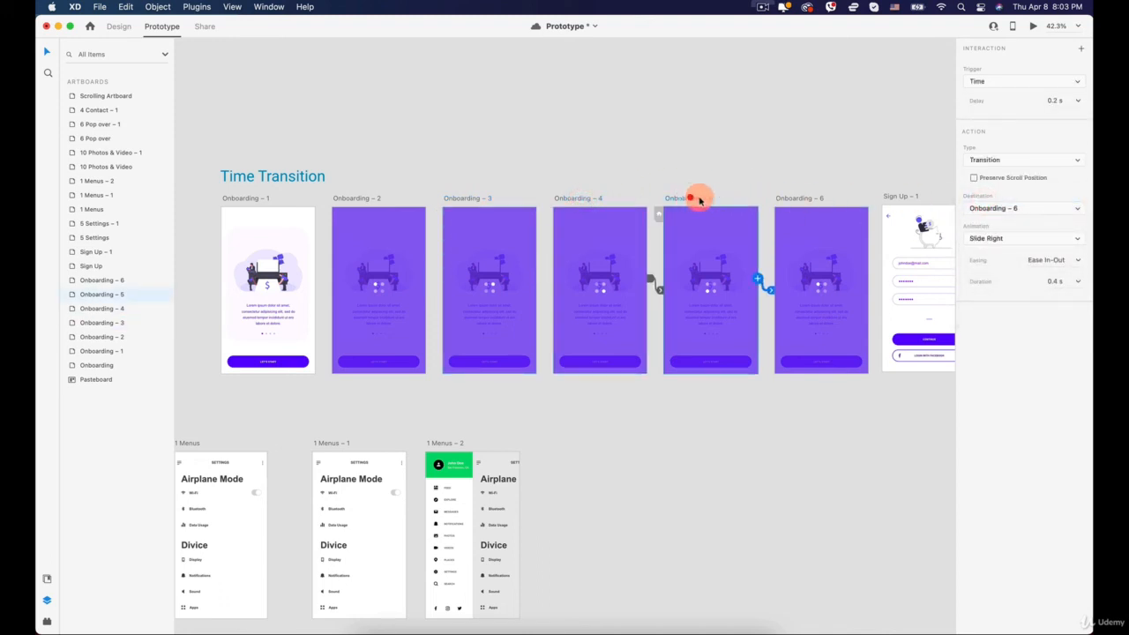
{"action": "left_click", "coordinate": [1007, 236]}
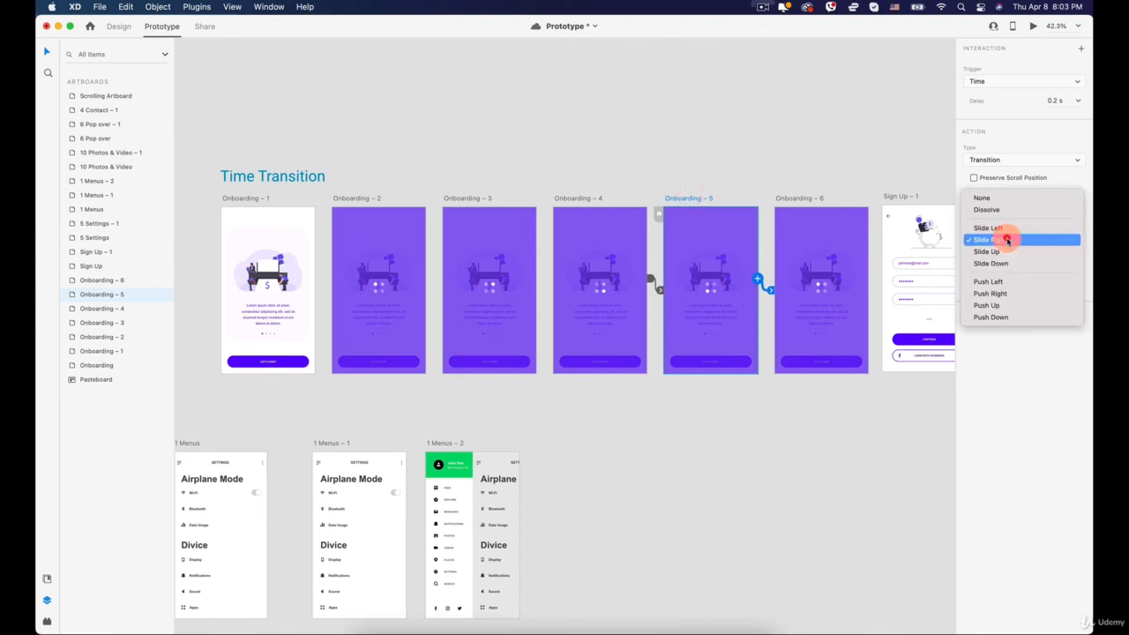
{"action": "left_click", "coordinate": [993, 201]}
{"action": "left_click", "coordinate": [775, 198]}
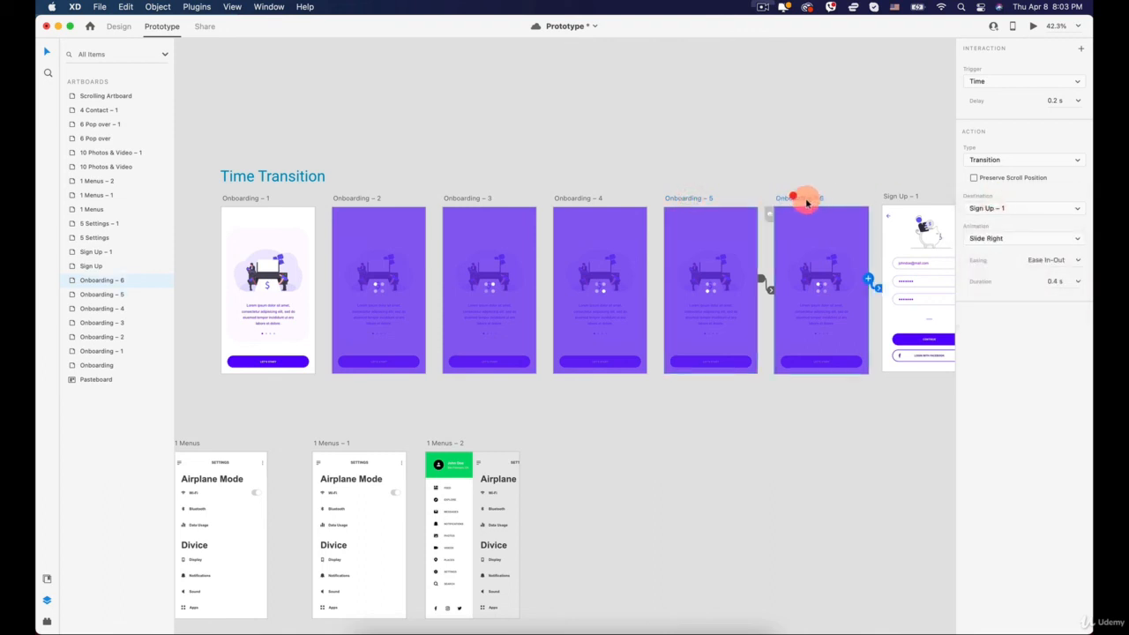
{"action": "left_click", "coordinate": [1003, 236]}
{"action": "left_click", "coordinate": [983, 199]}
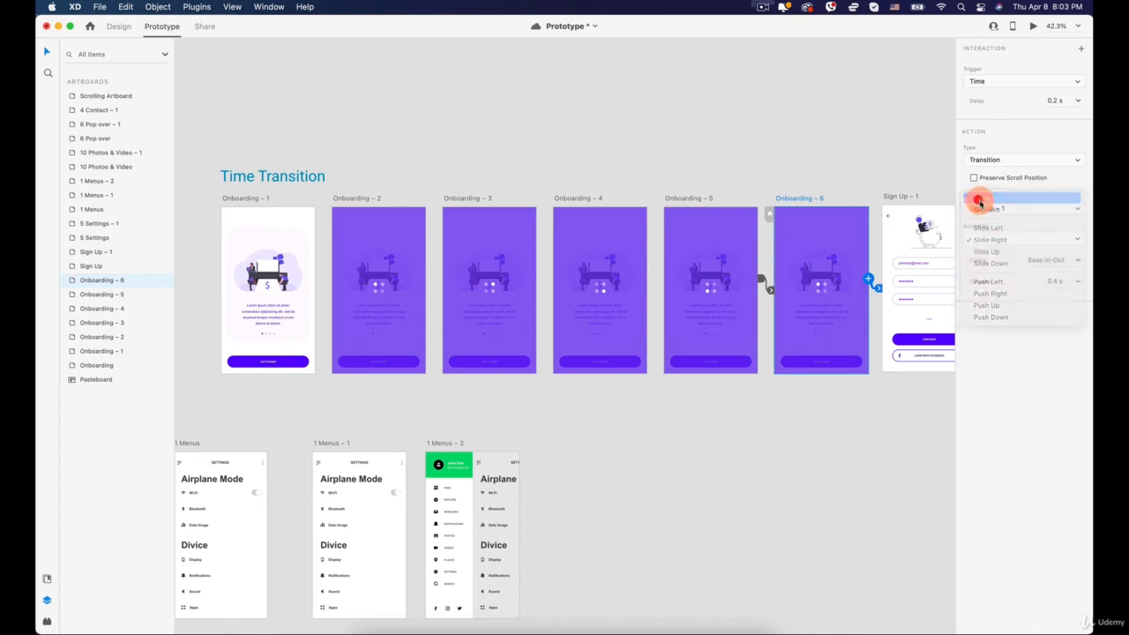
Set the animation of the Let's Start button's transition to Onboarding – 2 to Dissolve
{"action": "left_click", "coordinate": [262, 196]}
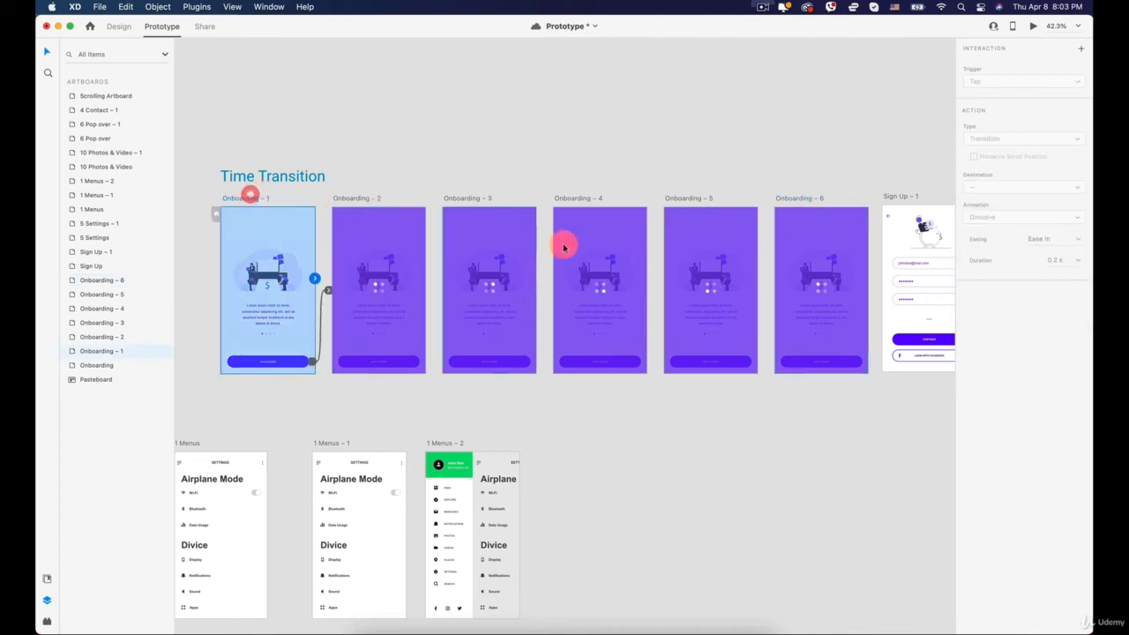
{"action": "left_click", "coordinate": [319, 304]}
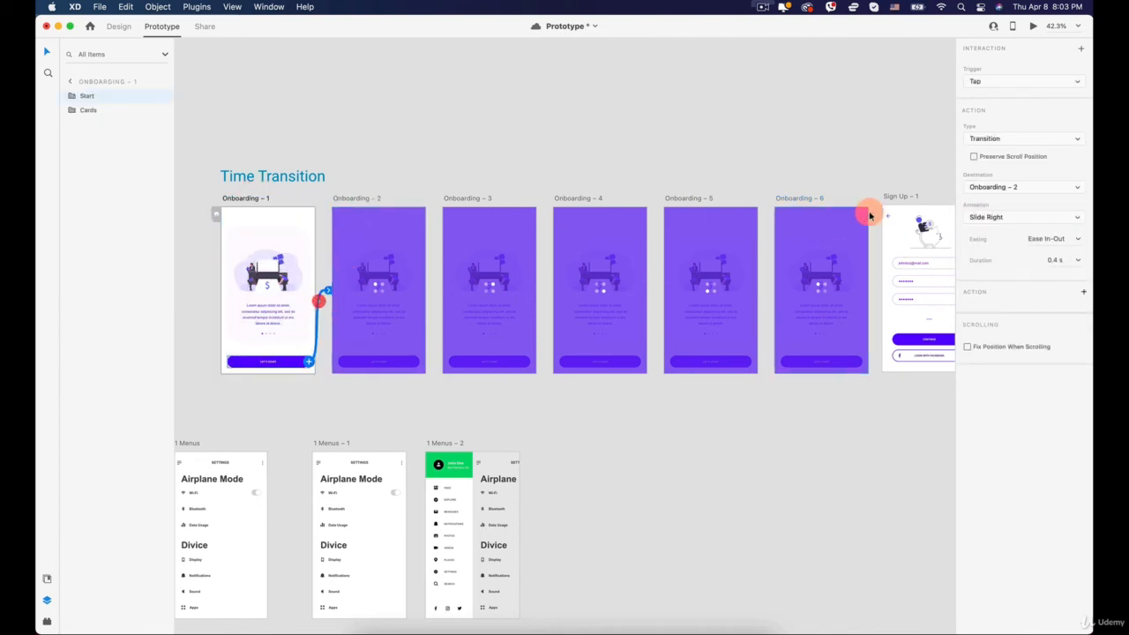
{"action": "left_click", "coordinate": [982, 218]}
{"action": "left_click", "coordinate": [991, 188]}
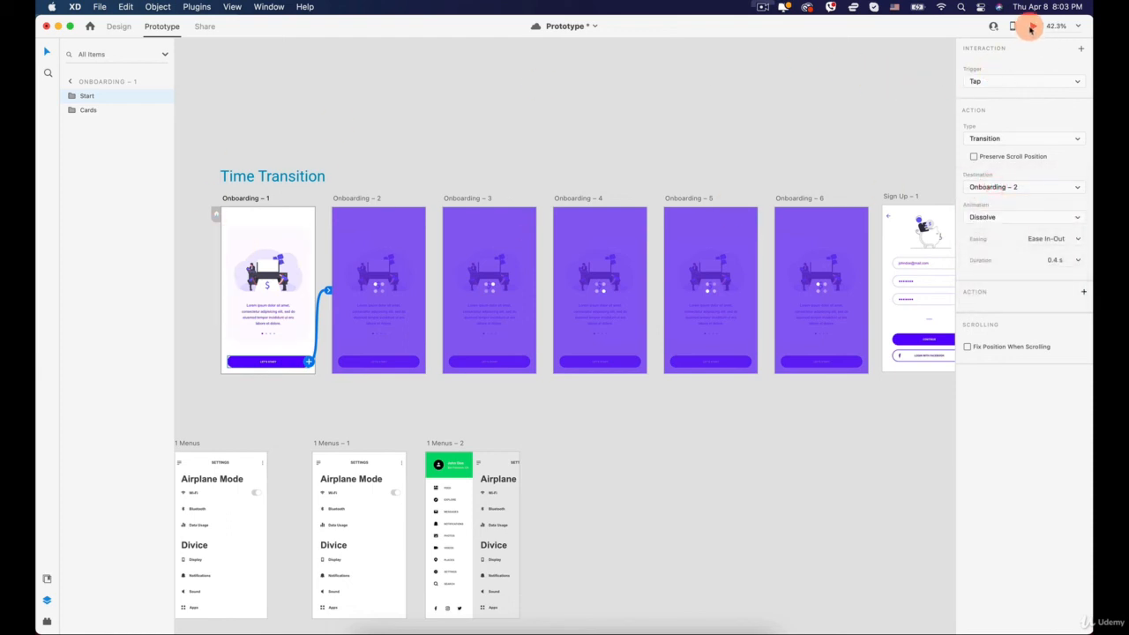
Preview the loader sequence from Let's Start to the sign-up screen and test its back arrow
{"action": "left_click", "coordinate": [1031, 27]}
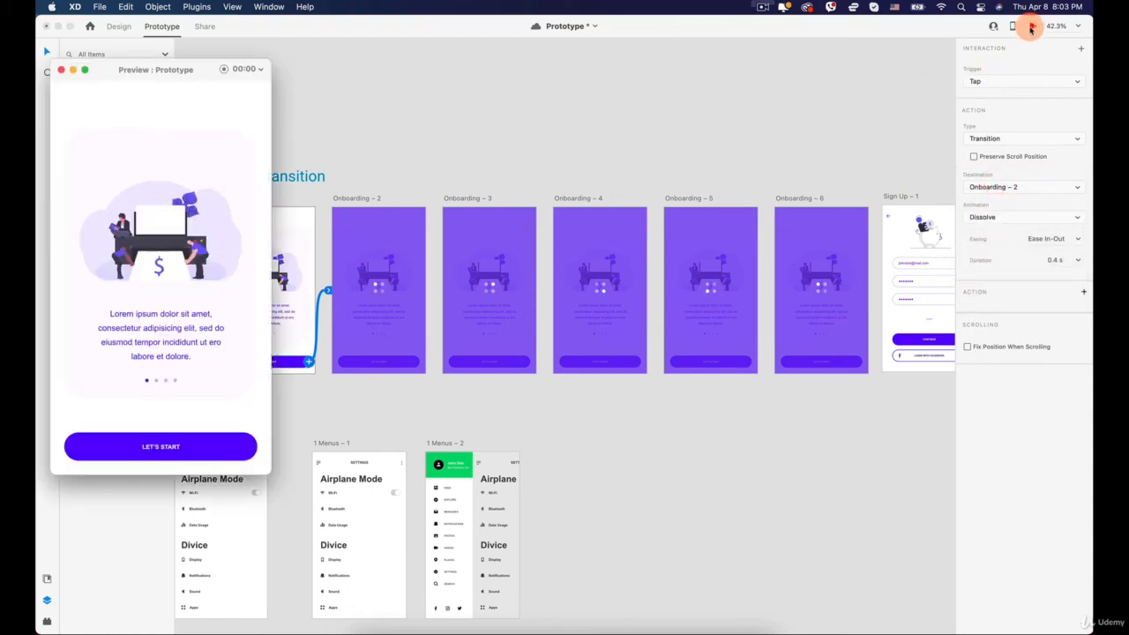
{"action": "left_click", "coordinate": [161, 446]}
{"action": "left_click", "coordinate": [162, 445]}
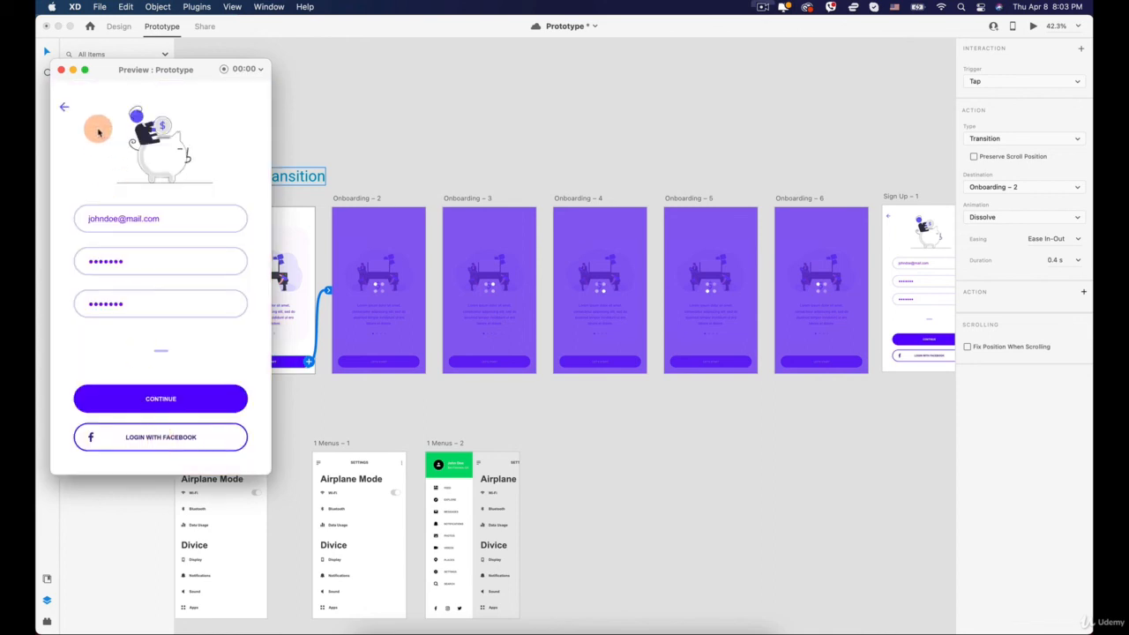
{"action": "left_click", "coordinate": [68, 107]}
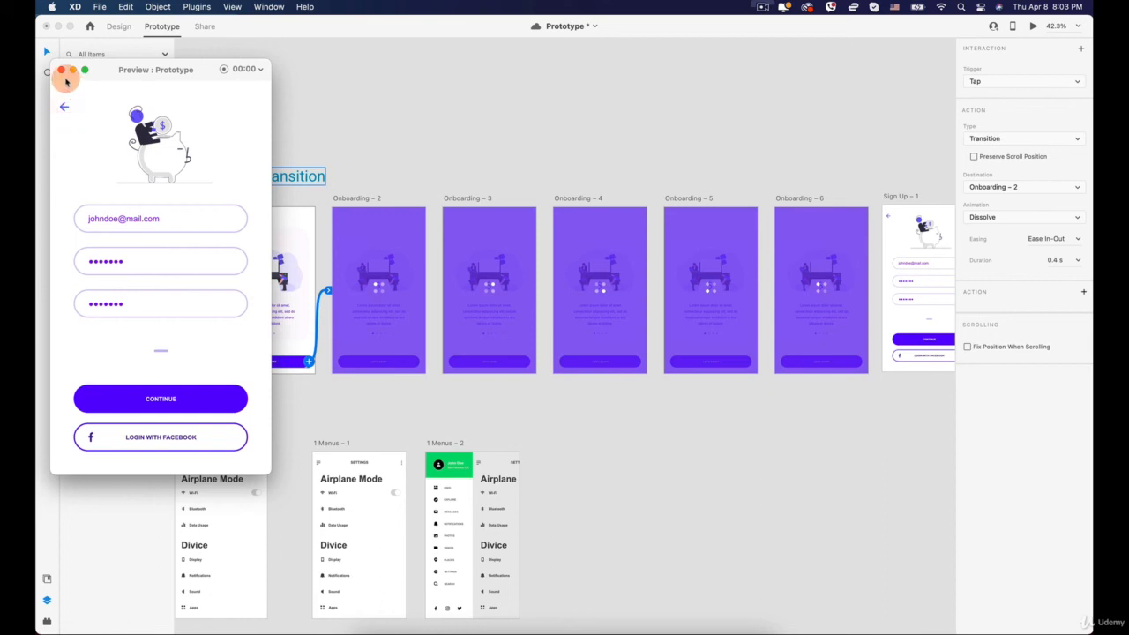
Step backward and forward through the artboards in the preview and close it
{"action": "key", "text": "Left"}
{"action": "key", "text": "Left"}
{"action": "key", "text": "Left"}
{"action": "key", "text": "Left"}
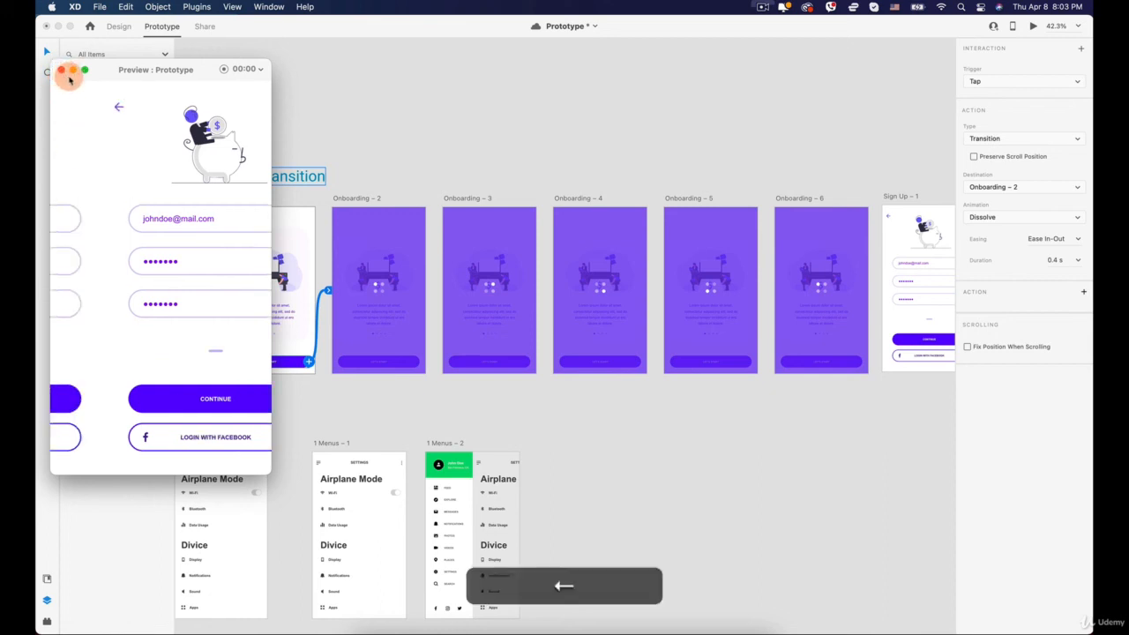
{"action": "key", "text": "Right"}
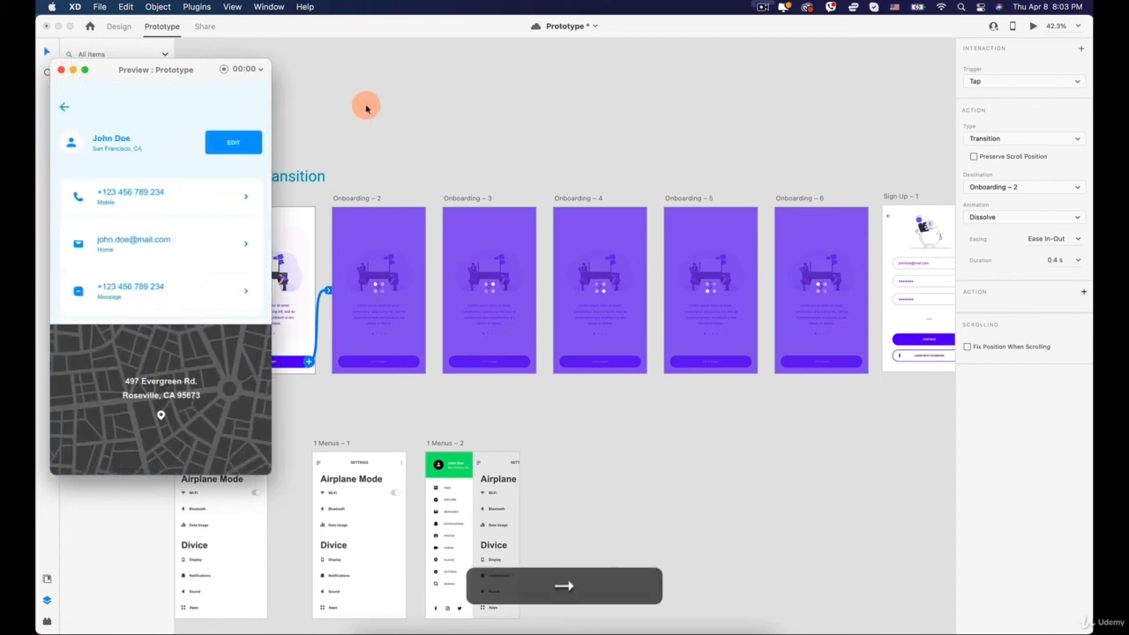
{"action": "left_click", "coordinate": [366, 105]}
{"action": "left_click", "coordinate": [63, 68]}
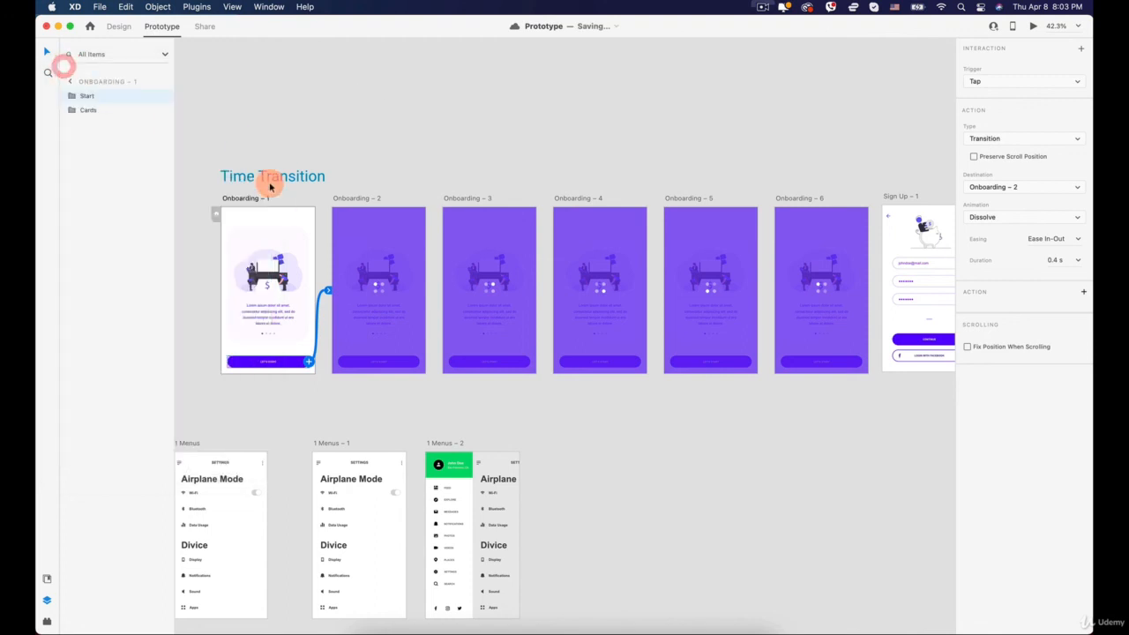
Connect the backward arrow on Sign Up – 1 to the Onboarding – 1 artboard
{"action": "left_click", "coordinate": [252, 199]}
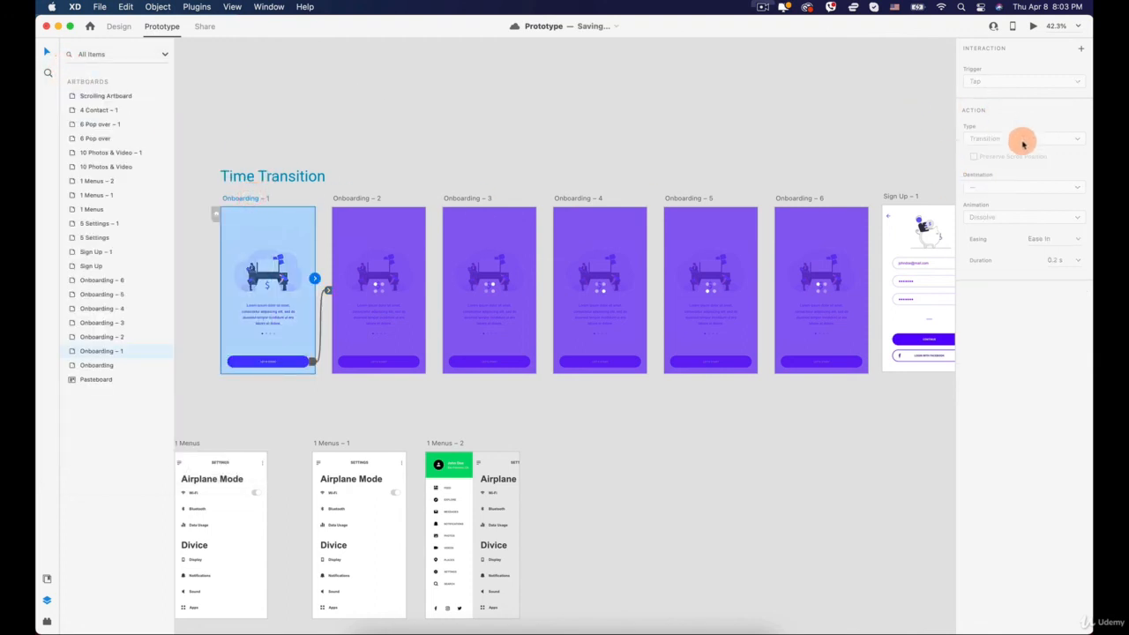
{"action": "left_click", "coordinate": [893, 216]}
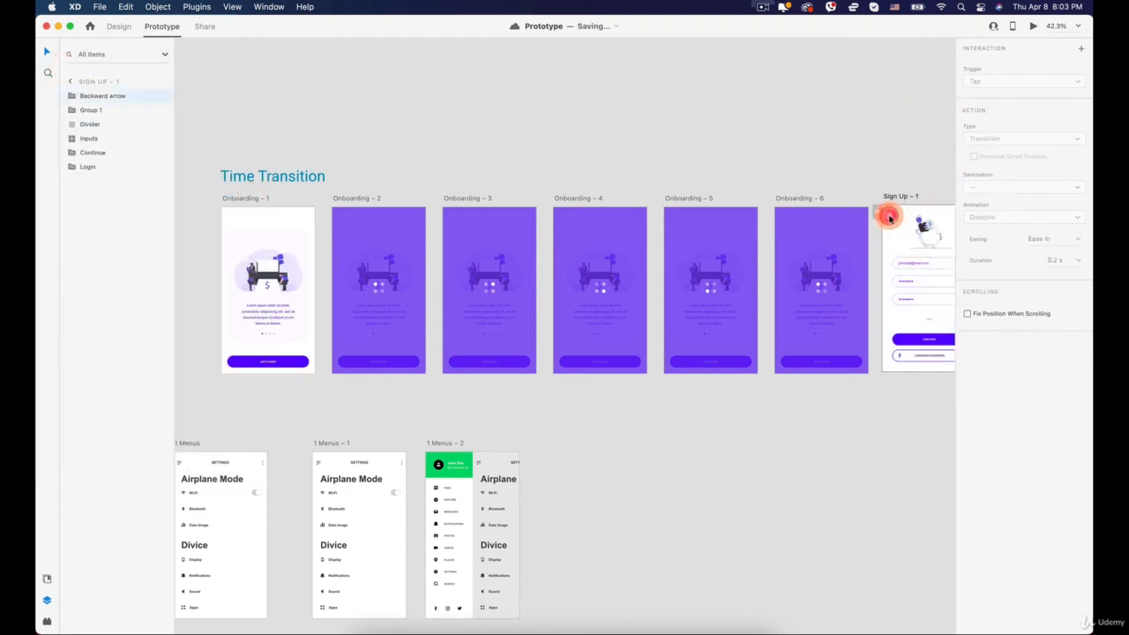
{"action": "left_click_drag", "start_coordinate": [889, 217], "coordinate": [295, 225]}
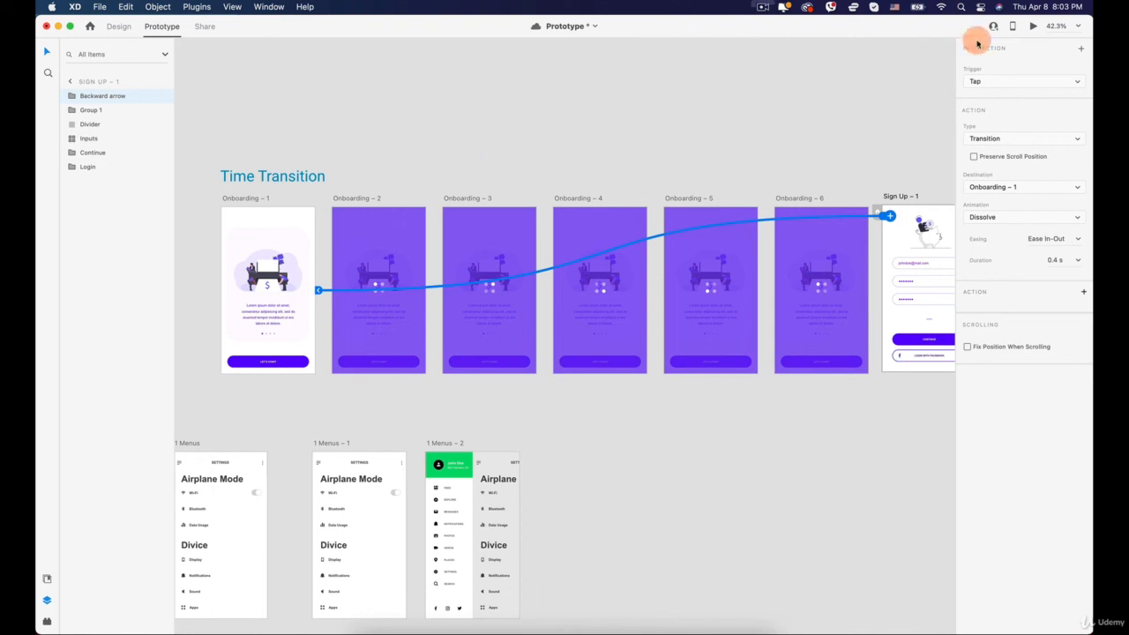
Preview the prototype from Sign Up – 1, testing the back arrow and replaying the loader from Let's Start
{"action": "left_click", "coordinate": [1034, 28]}
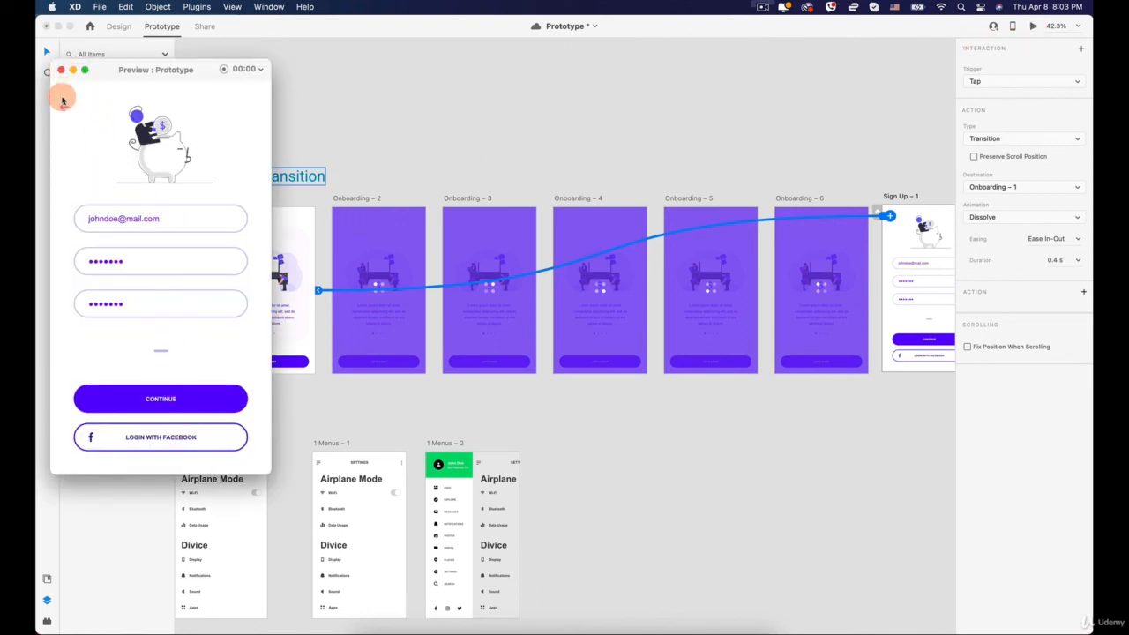
{"action": "left_click", "coordinate": [63, 106]}
{"action": "left_click", "coordinate": [142, 447]}
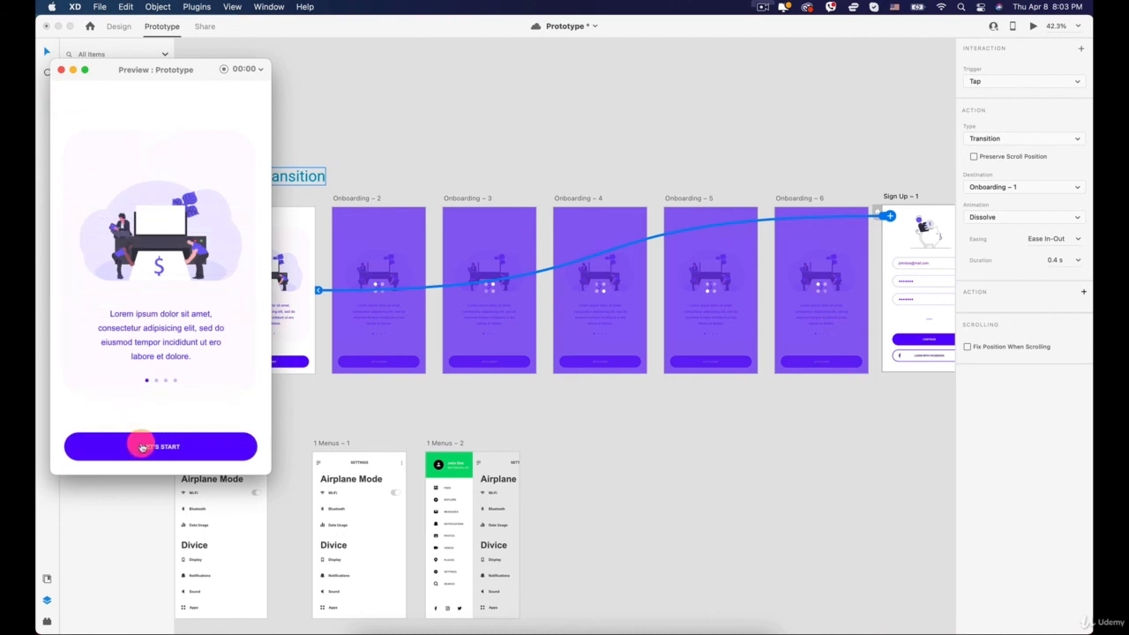
{"action": "left_click", "coordinate": [141, 447]}
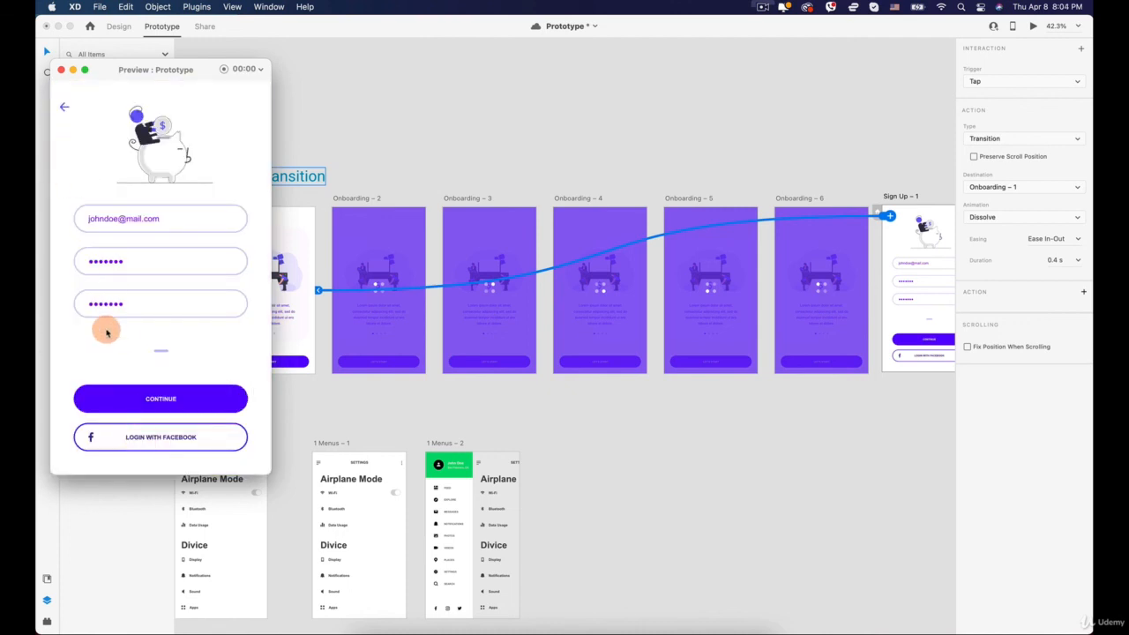
{"action": "left_click", "coordinate": [64, 106]}
{"action": "left_click", "coordinate": [140, 449]}
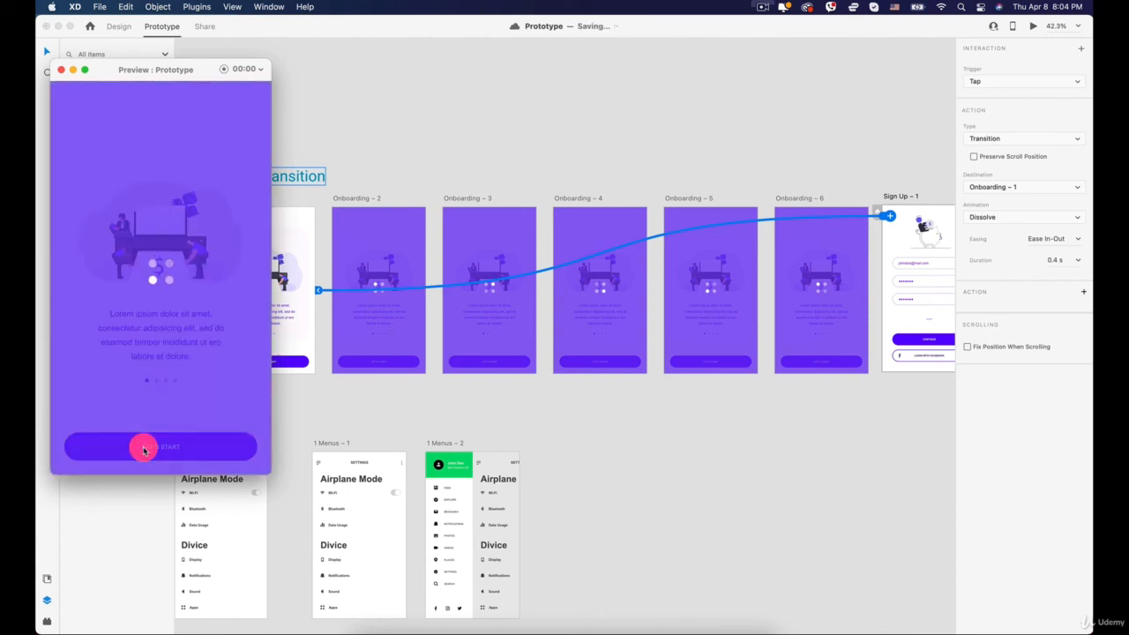
Let the loader sequence from Let's Start play through to the sign-up screen and close the preview
{"action": "left_click", "coordinate": [144, 449]}
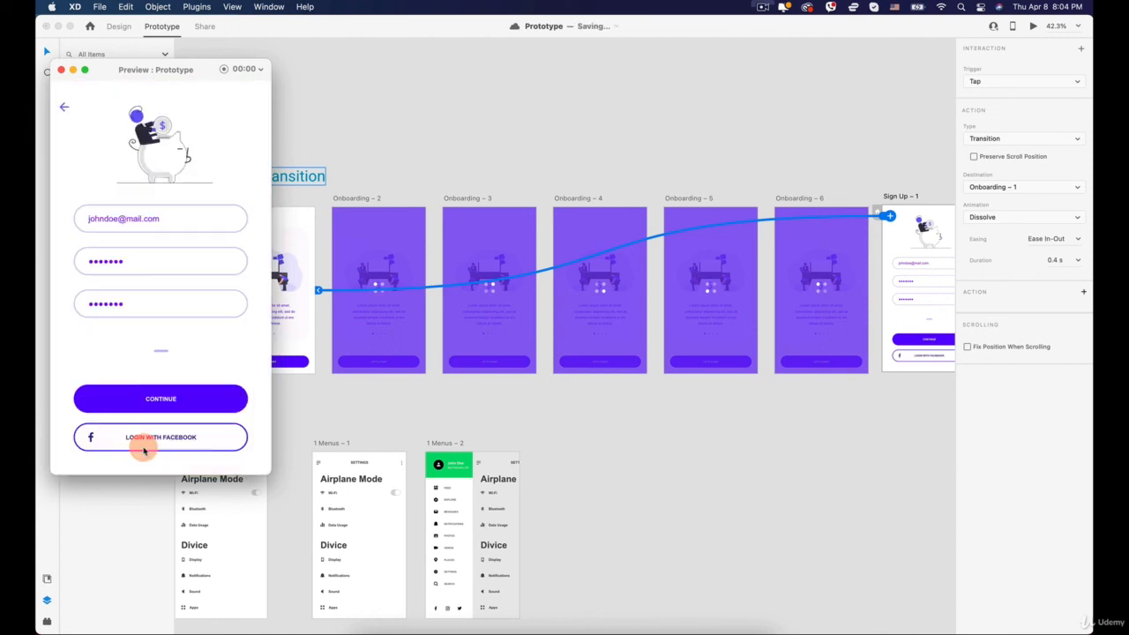
{"action": "left_click", "coordinate": [60, 73]}
Change the action type of the timed interaction on the Onboarding – 2 artboard to Auto-Animate
{"action": "key", "text": "super+minus"}
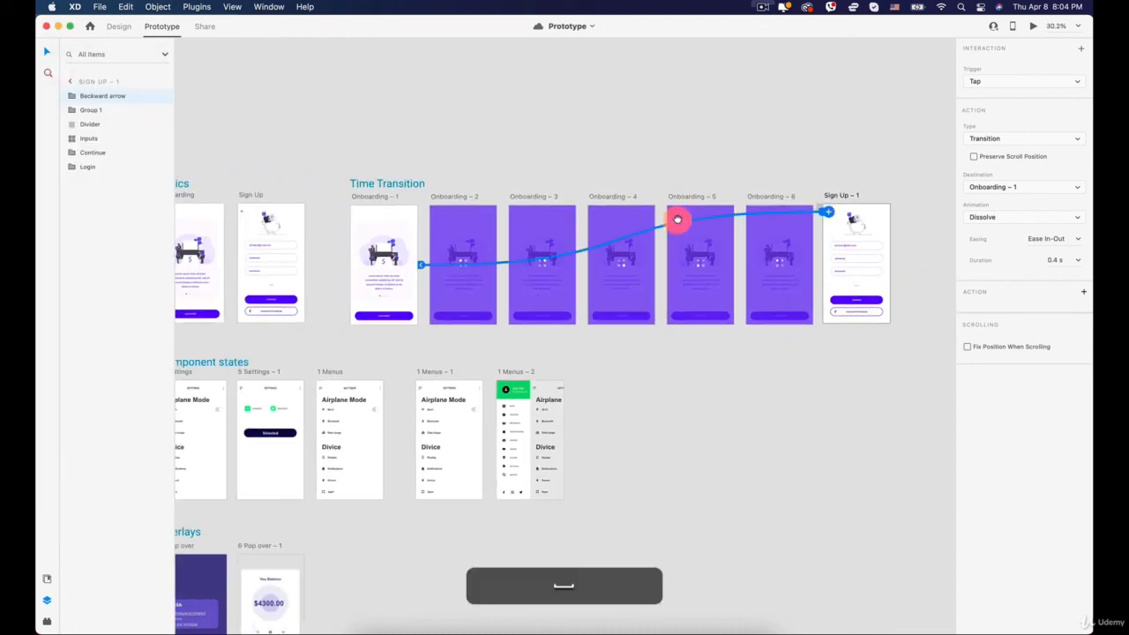
{"action": "left_click_drag", "start_coordinate": [678, 218], "coordinate": [645, 158]}
{"action": "scroll", "coordinate": [545, 226], "scroll_direction": "up", "scroll_amount": 3}
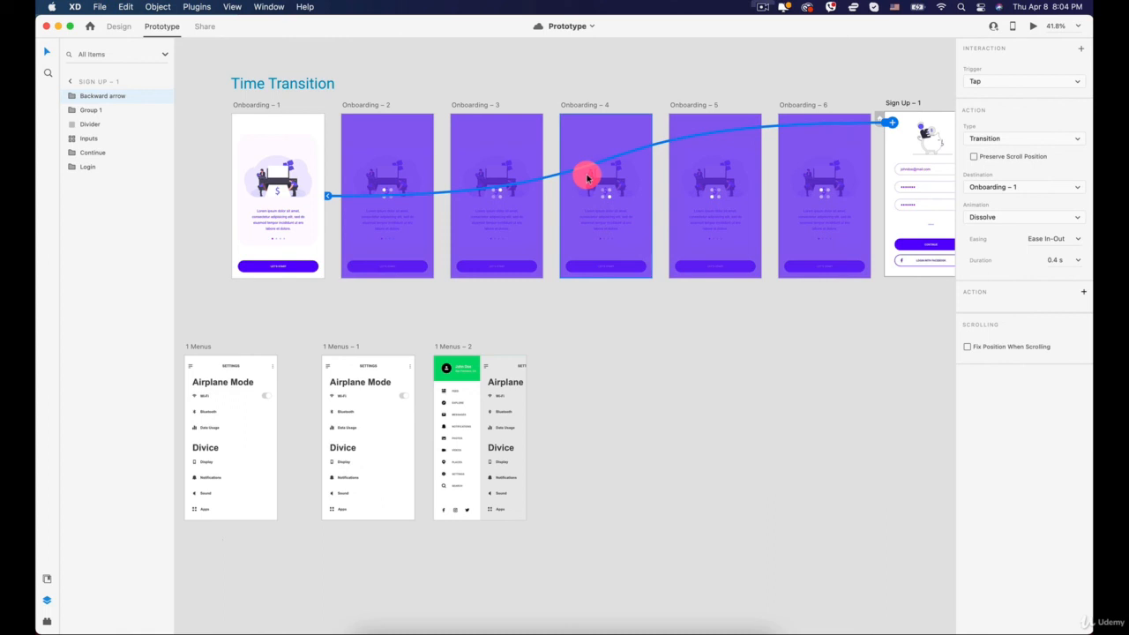
{"action": "left_click", "coordinate": [393, 194]}
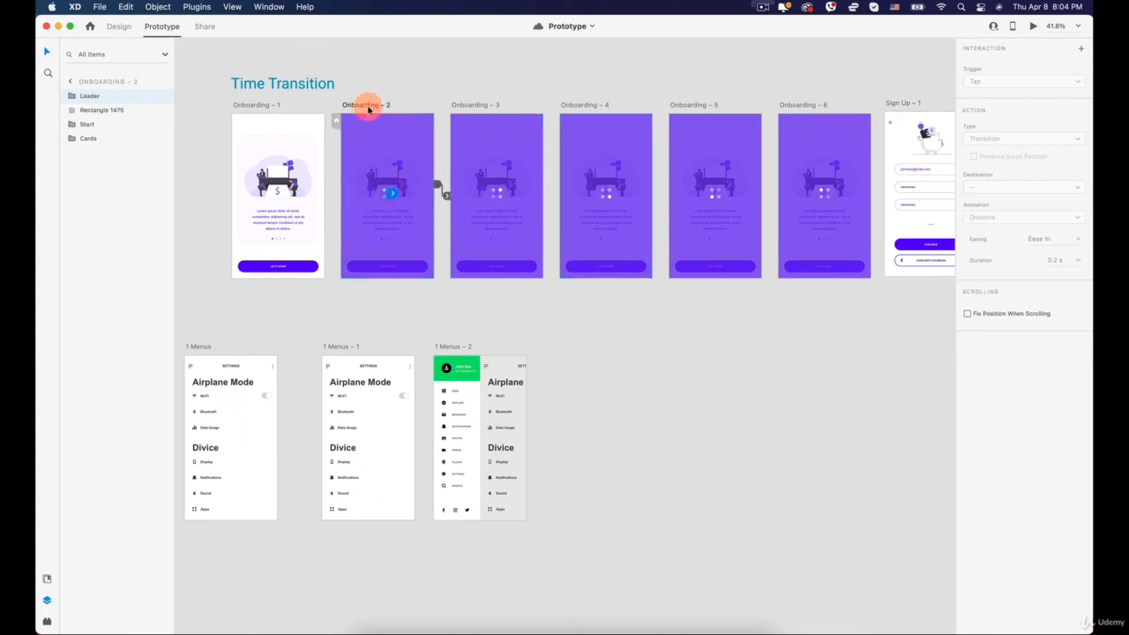
{"action": "left_click", "coordinate": [601, 343]}
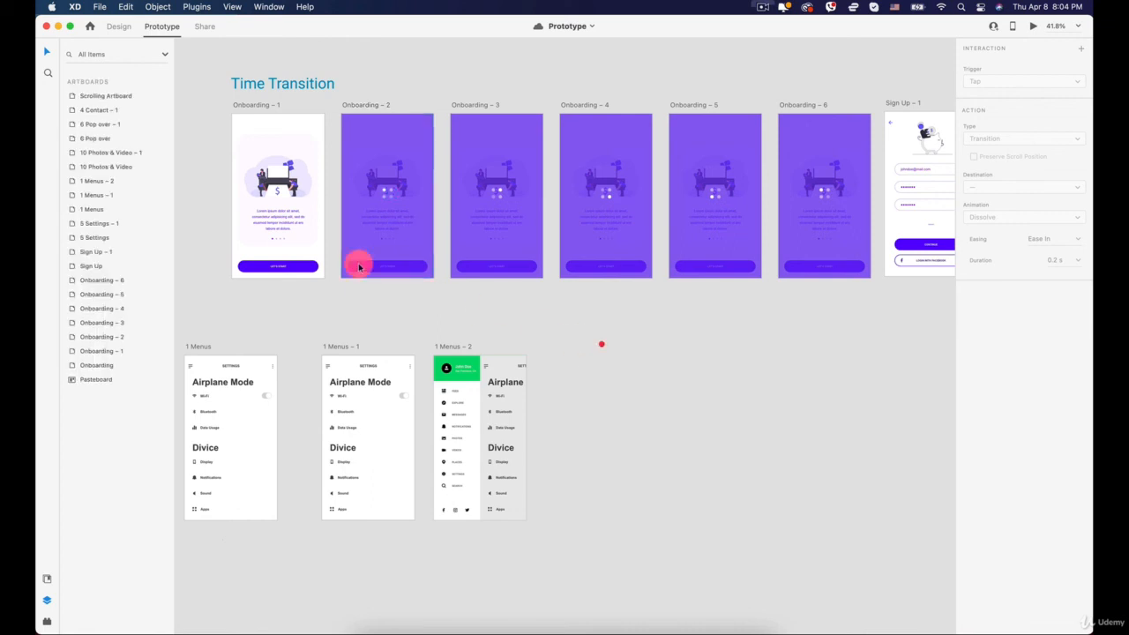
{"action": "left_click", "coordinate": [369, 105]}
{"action": "left_click", "coordinate": [992, 238]}
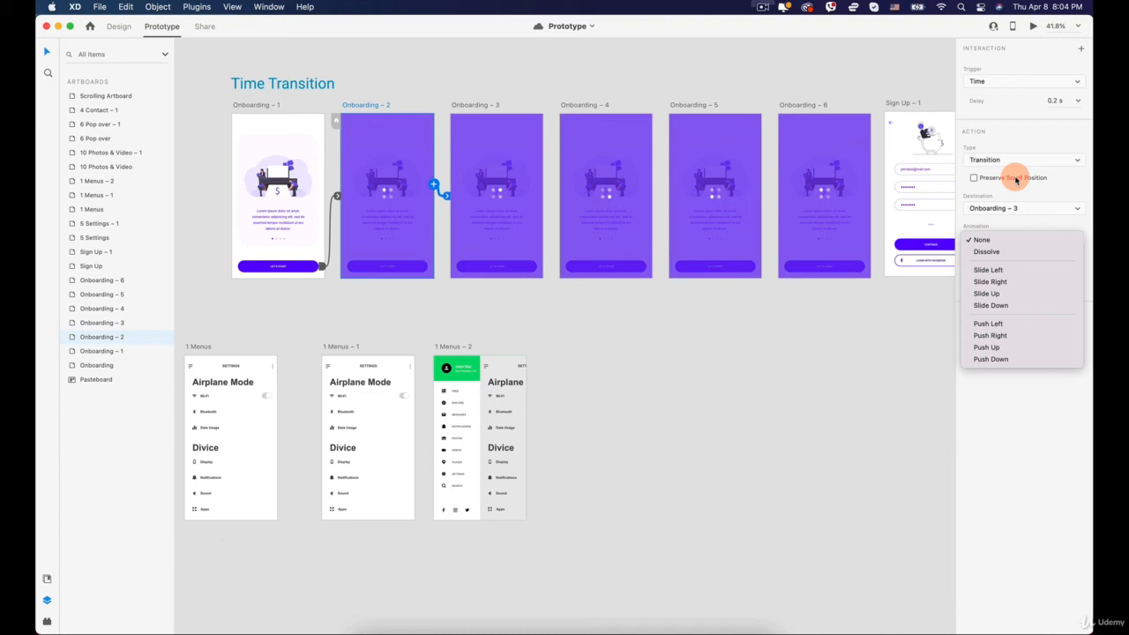
{"action": "left_click", "coordinate": [1017, 174]}
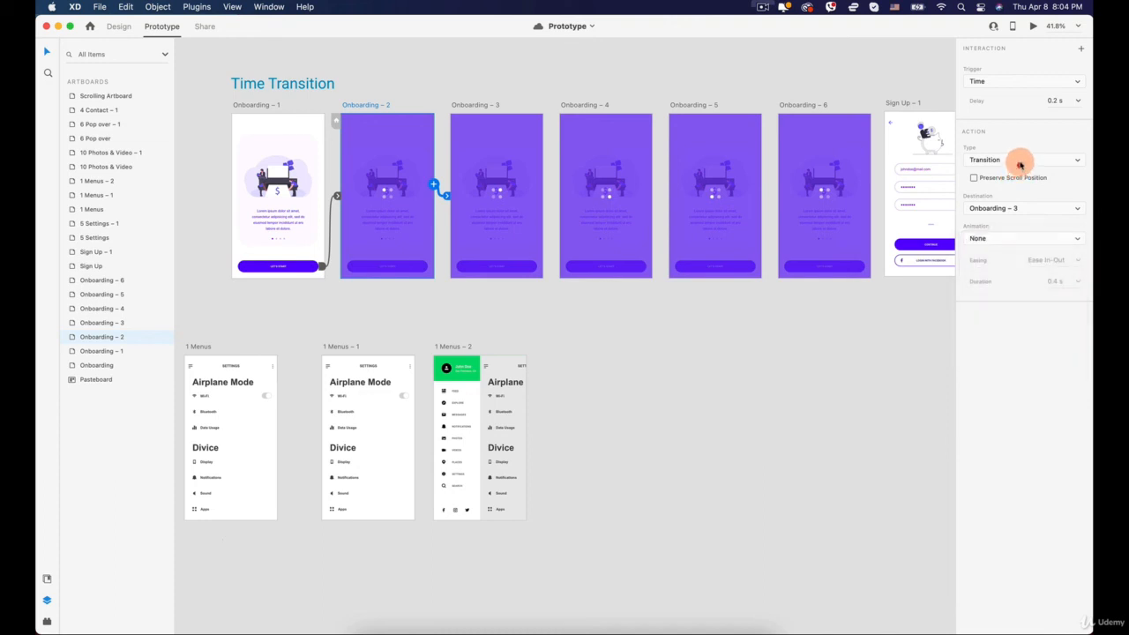
{"action": "left_click", "coordinate": [1021, 162]}
{"action": "left_click", "coordinate": [998, 172]}
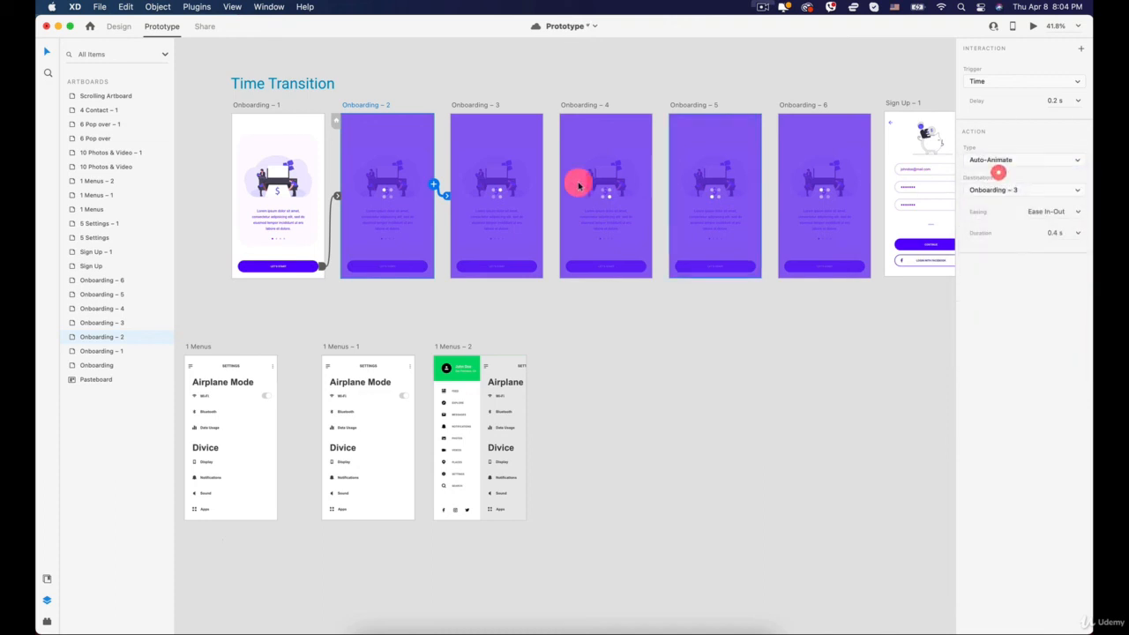
Change the timed interactions on the Onboarding – 3 and Onboarding – 4 artboards to the Auto-Animate action type
{"action": "left_click", "coordinate": [467, 104]}
{"action": "left_click", "coordinate": [1006, 162]}
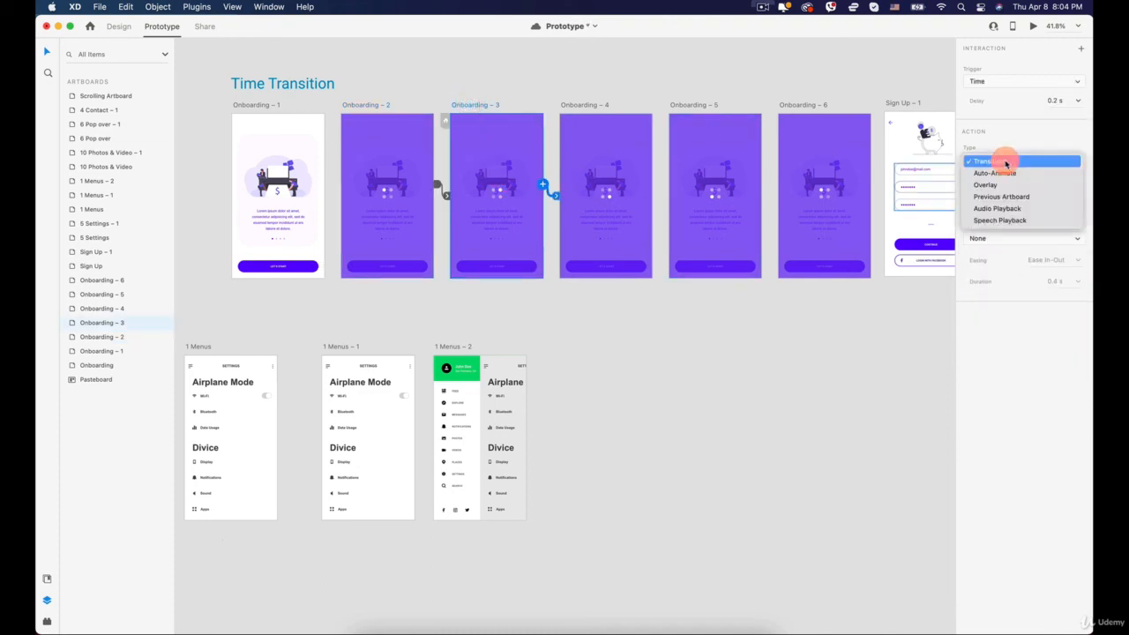
{"action": "left_click", "coordinate": [994, 172]}
{"action": "left_click", "coordinate": [584, 106]}
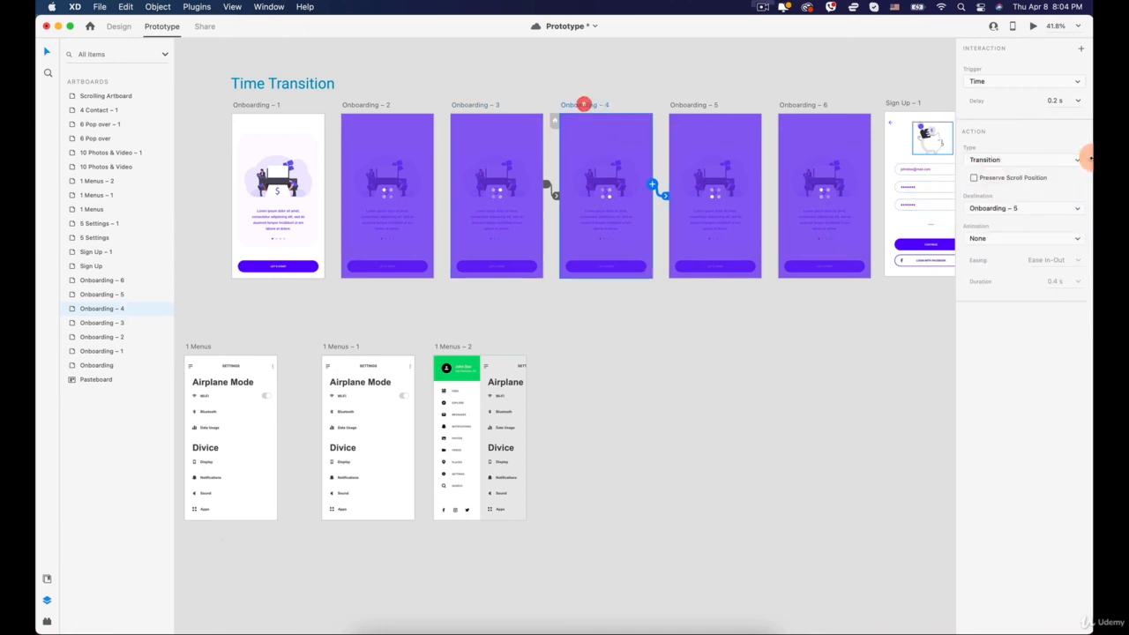
{"action": "left_click", "coordinate": [1032, 162]}
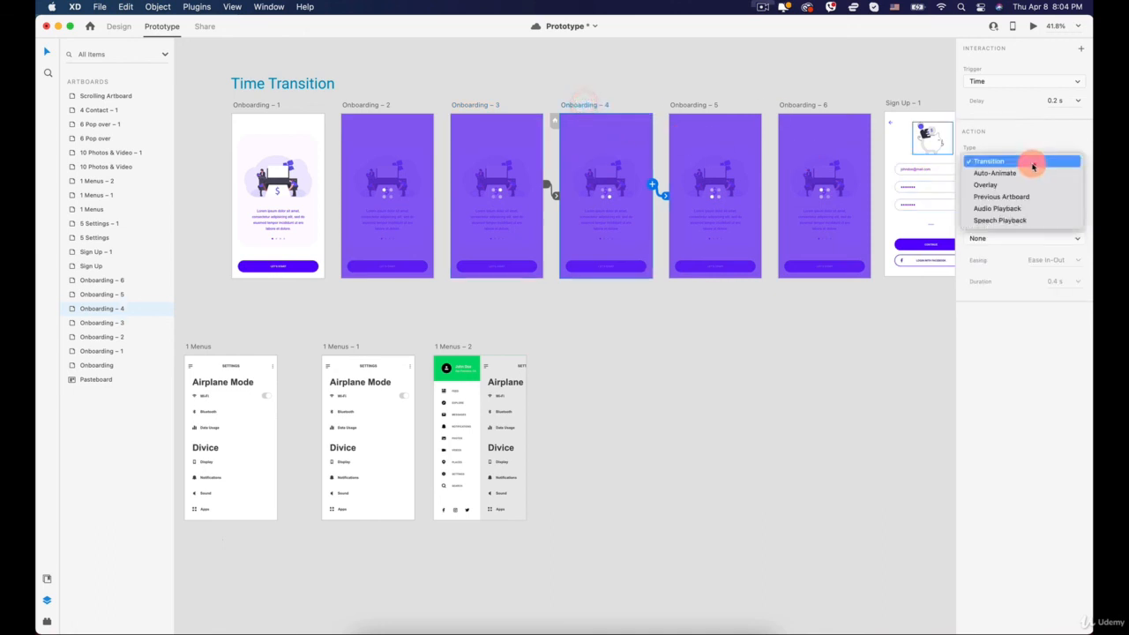
Change the timed interactions on the Onboarding – 5 and Onboarding – 6 artboards to the Auto-Animate action type
{"action": "left_click", "coordinate": [681, 106]}
{"action": "left_click", "coordinate": [1027, 166]}
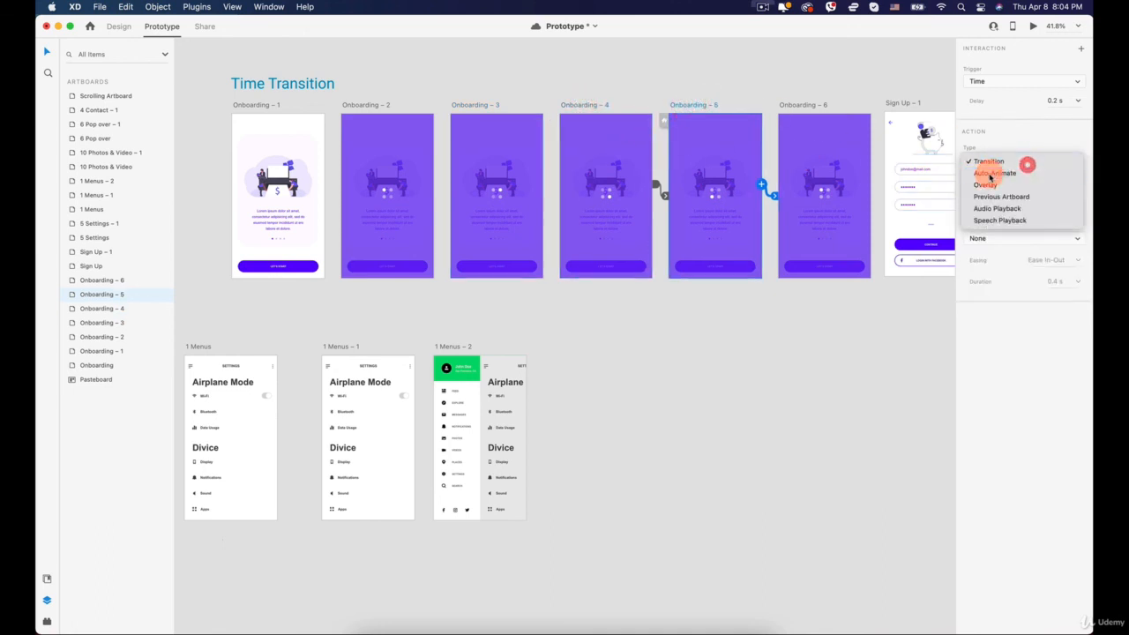
{"action": "left_click", "coordinate": [1026, 162]}
{"action": "left_click", "coordinate": [801, 104]}
{"action": "left_click", "coordinate": [1040, 155]}
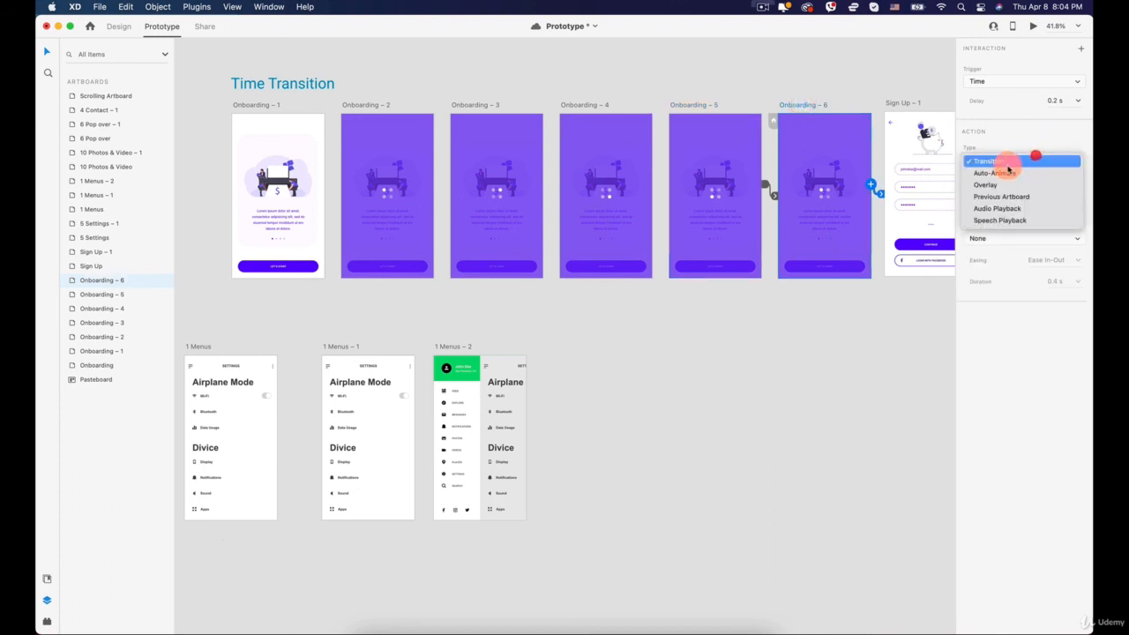
{"action": "left_click", "coordinate": [1028, 169]}
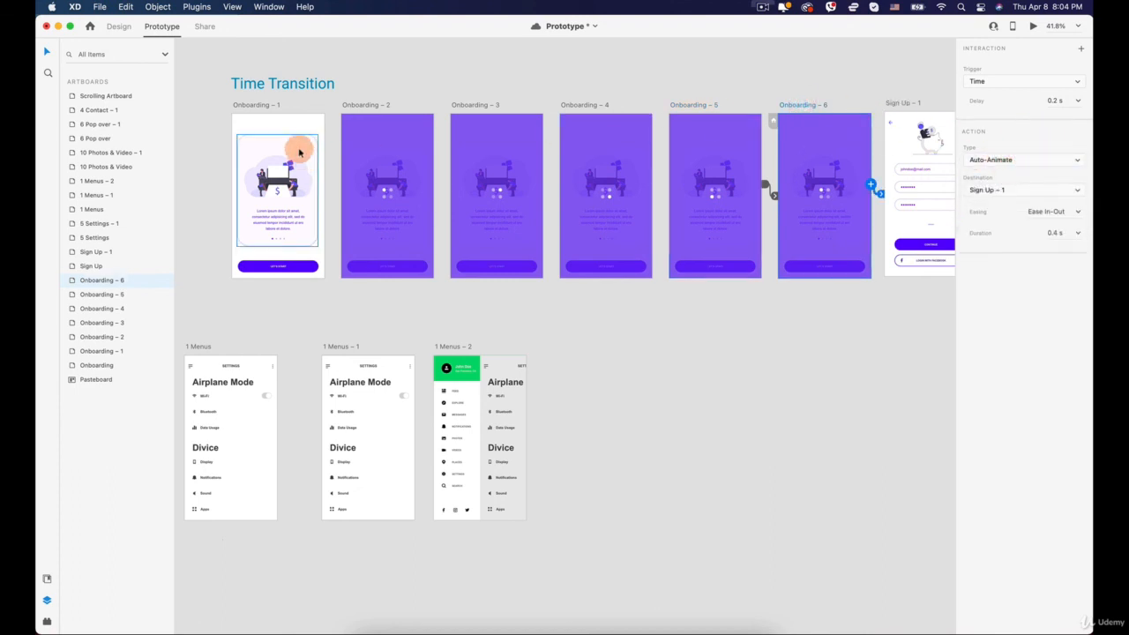
Preview the auto-animated loader from Onboarding – 1, replay it from Let's Start after using the back arrow, and close the preview
{"action": "left_click", "coordinate": [257, 105]}
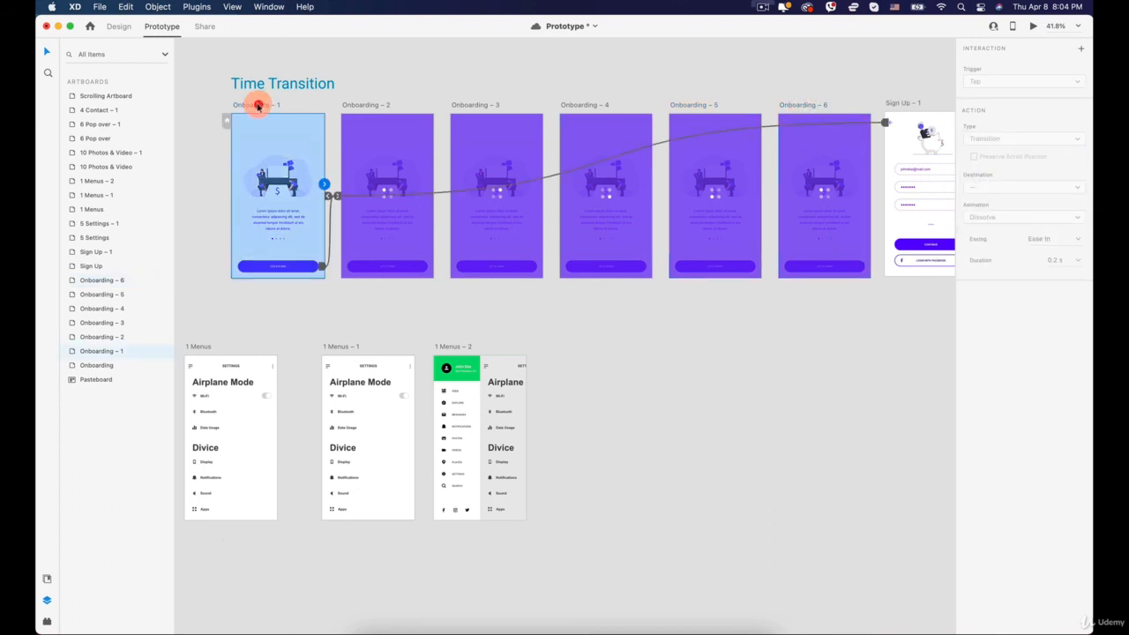
{"action": "left_click", "coordinate": [1033, 25]}
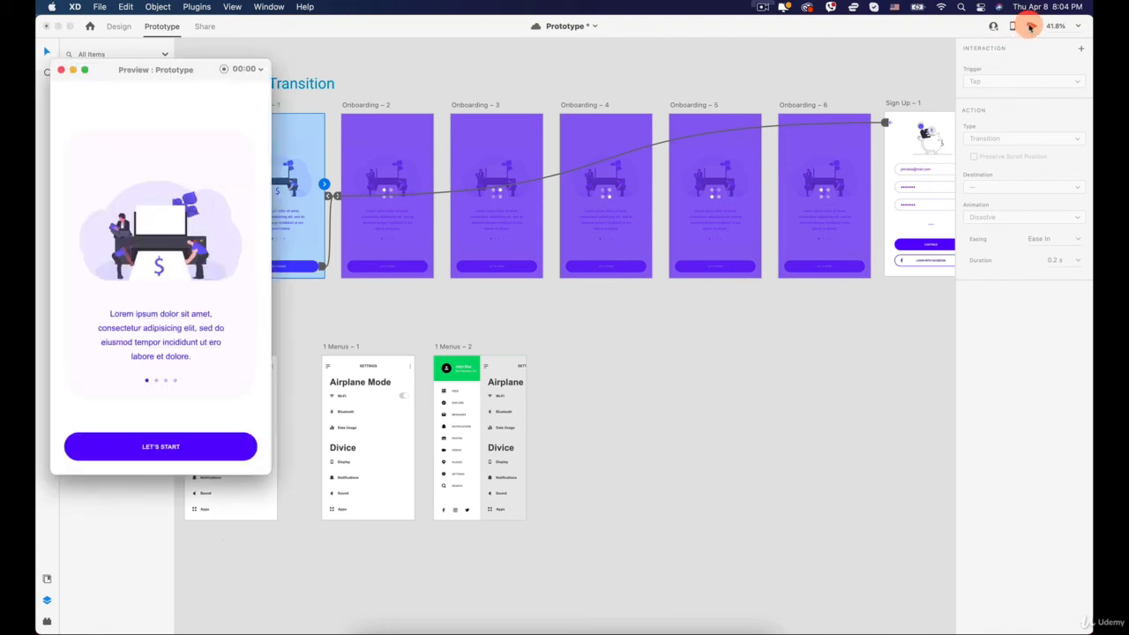
{"action": "left_click", "coordinate": [176, 443]}
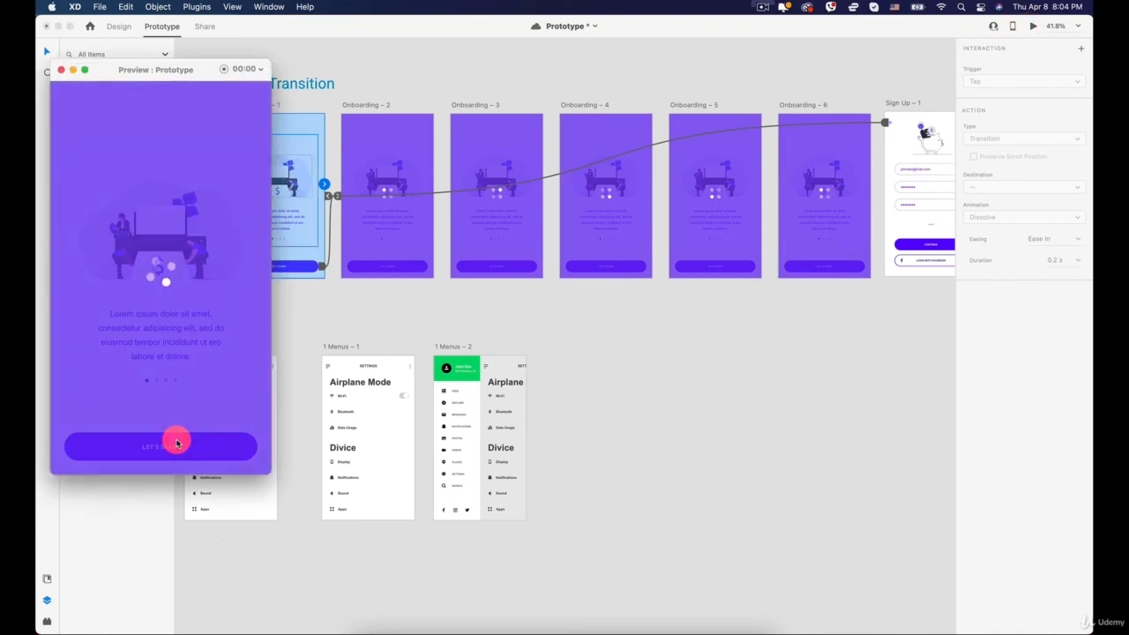
{"action": "left_click", "coordinate": [176, 444]}
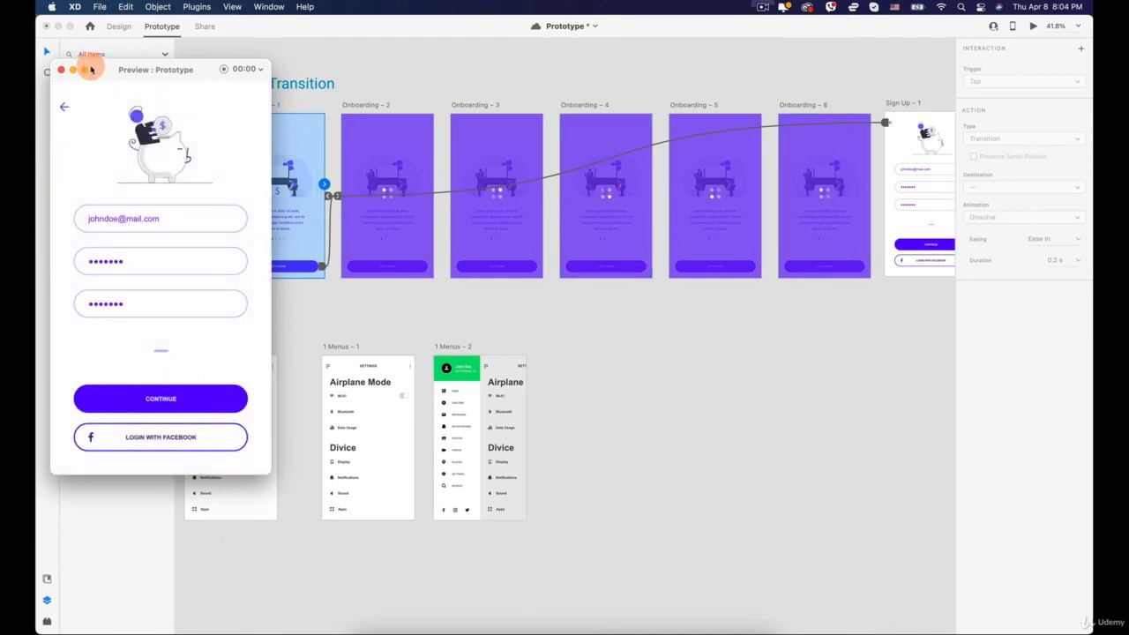
{"action": "left_click", "coordinate": [66, 108]}
{"action": "left_click", "coordinate": [172, 468]}
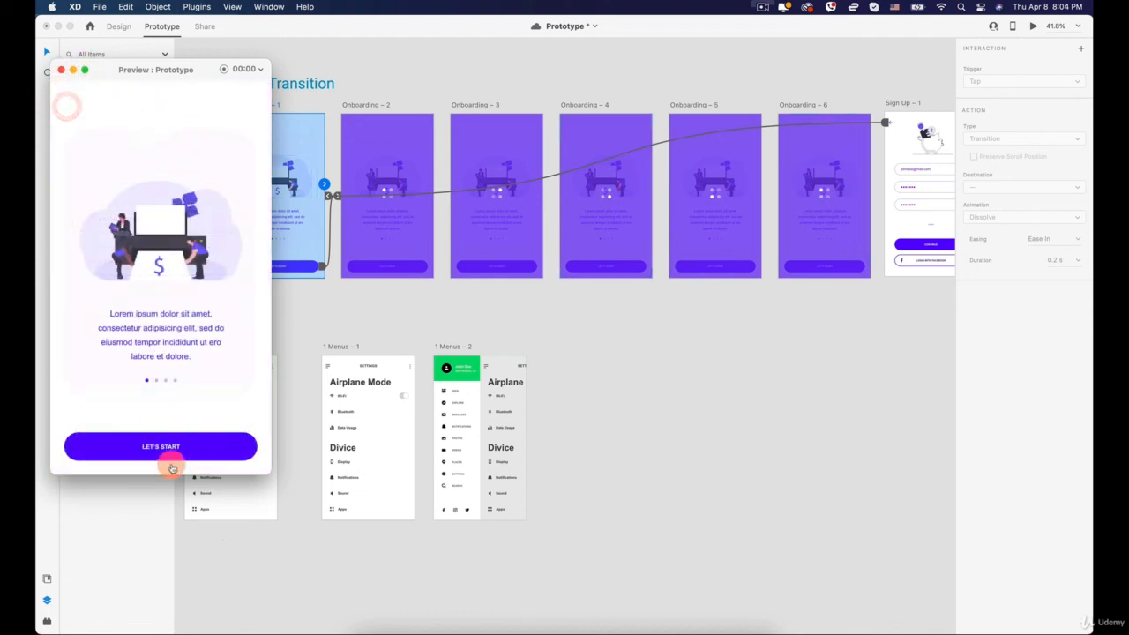
{"action": "left_click", "coordinate": [172, 451]}
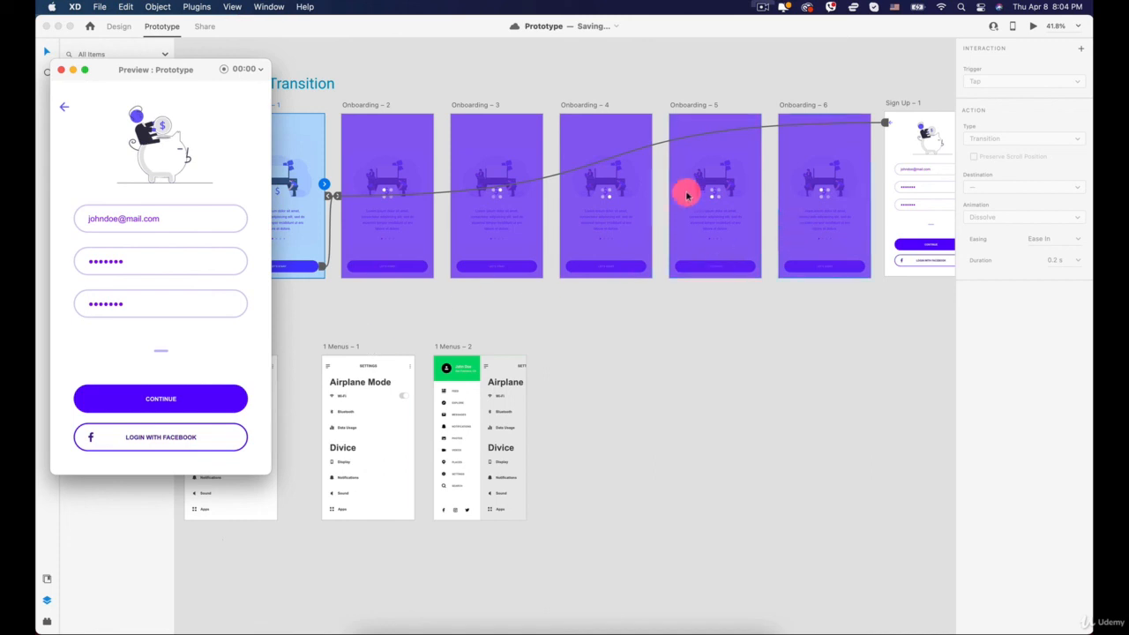
{"action": "left_click", "coordinate": [58, 69]}
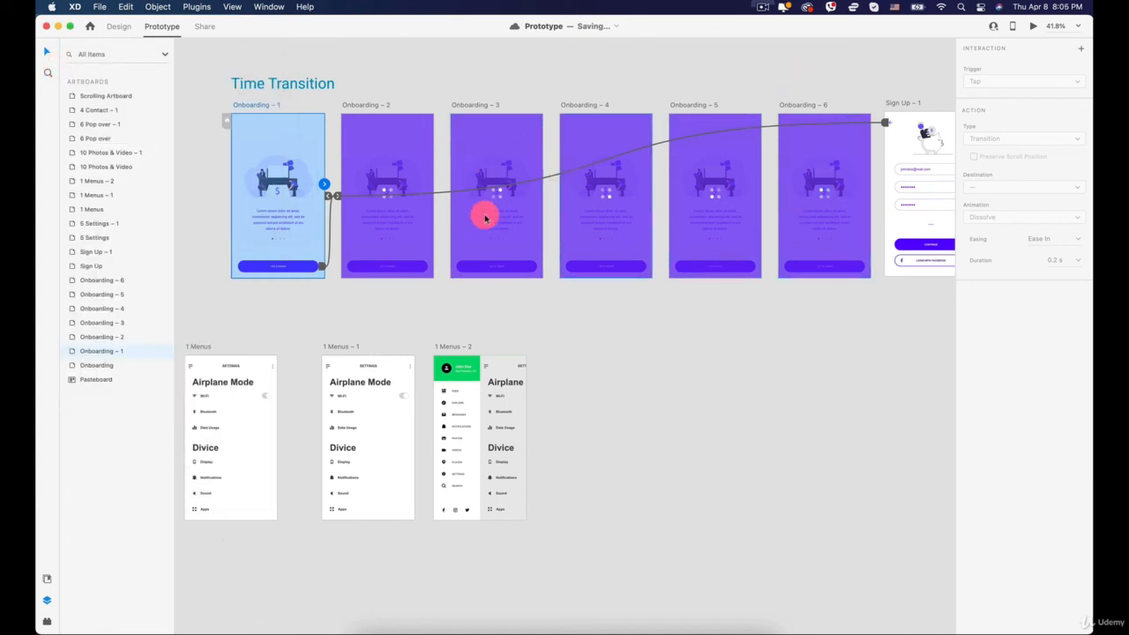
Bring the Component states artboards into view
{"action": "scroll", "coordinate": [625, 247], "scroll_direction": "down", "scroll_amount": 8}
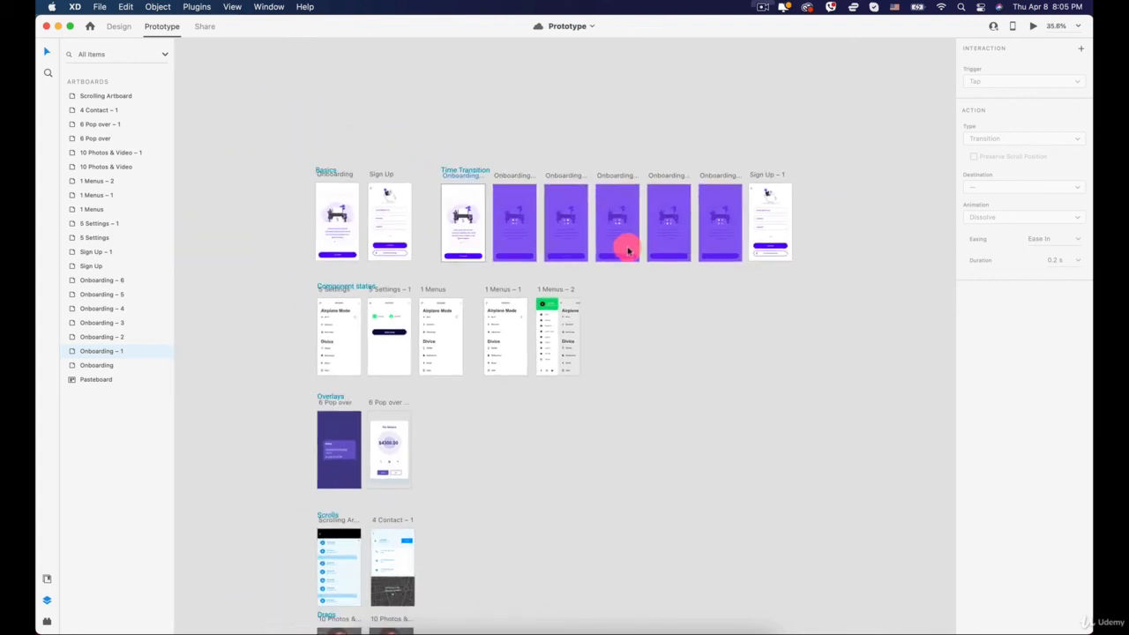
{"action": "scroll", "coordinate": [441, 252], "scroll_direction": "up", "scroll_amount": 6}
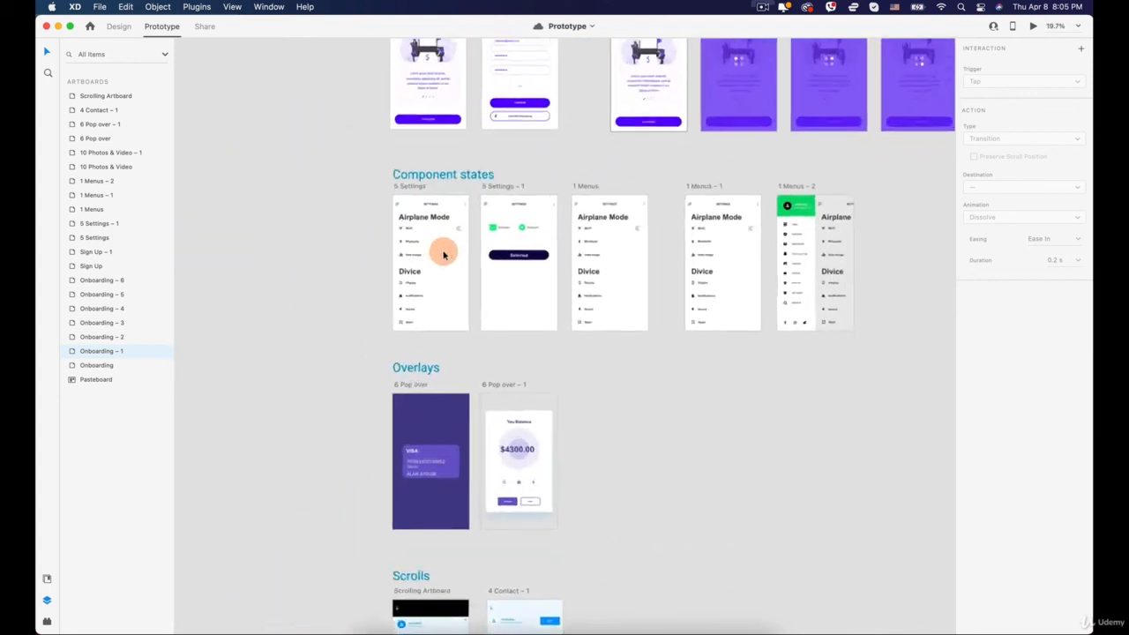
{"action": "key", "text": "space"}
{"action": "left_click_drag", "start_coordinate": [599, 210], "coordinate": [484, 220]}
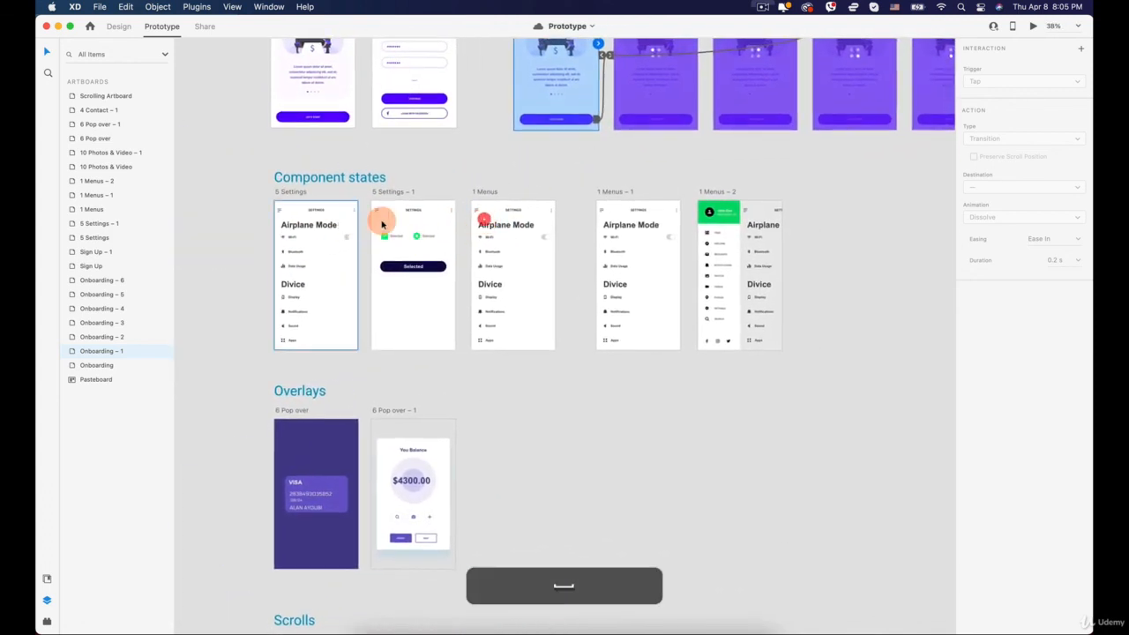